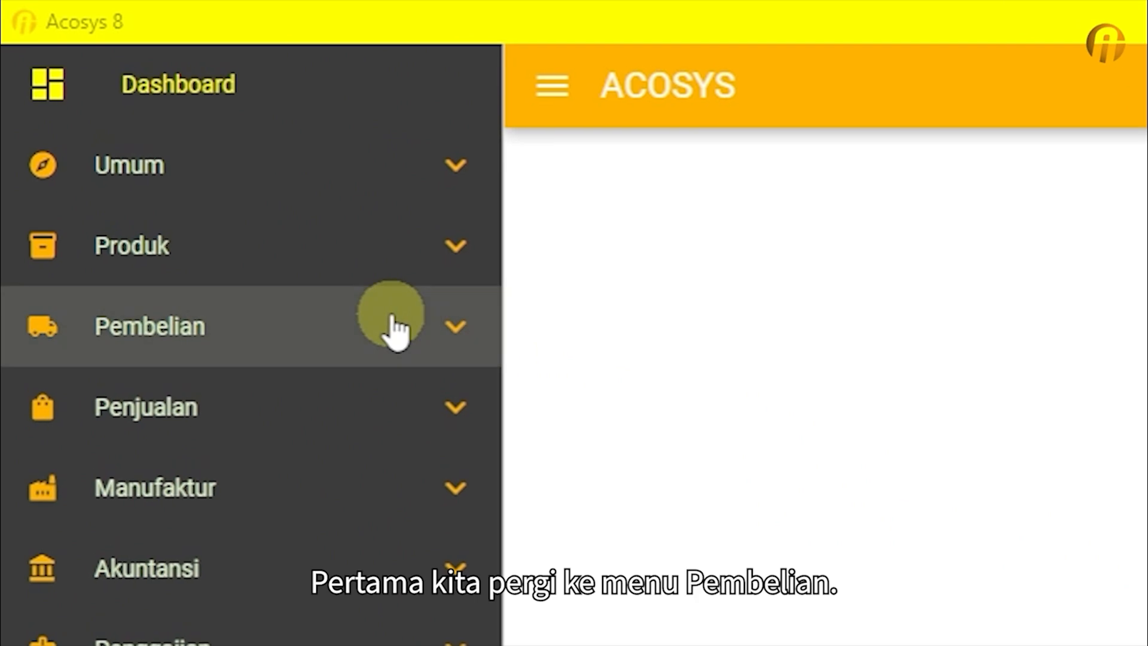
Start a new transaction in the Pembelian list of the purchasing module.
click(239, 353)
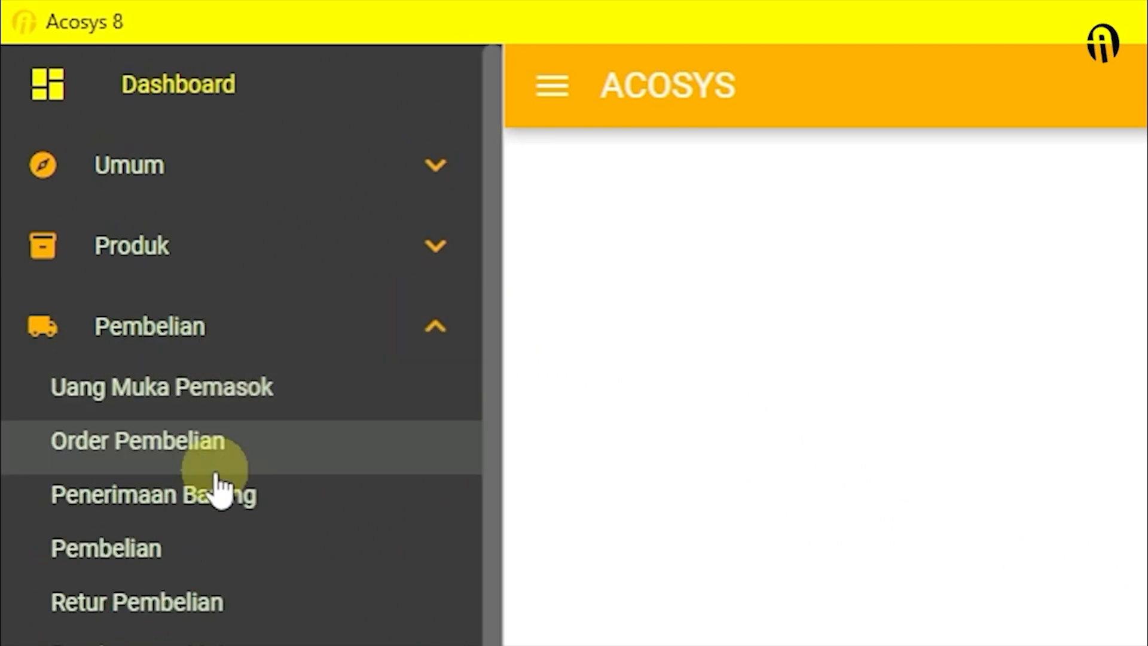
click(203, 568)
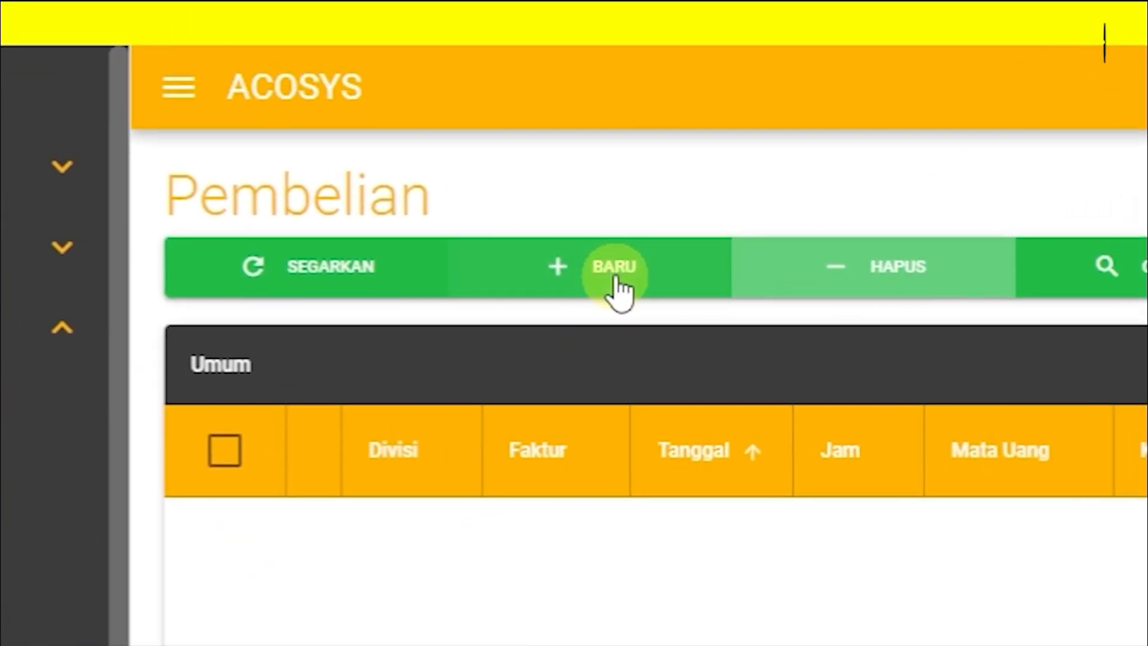
click(616, 270)
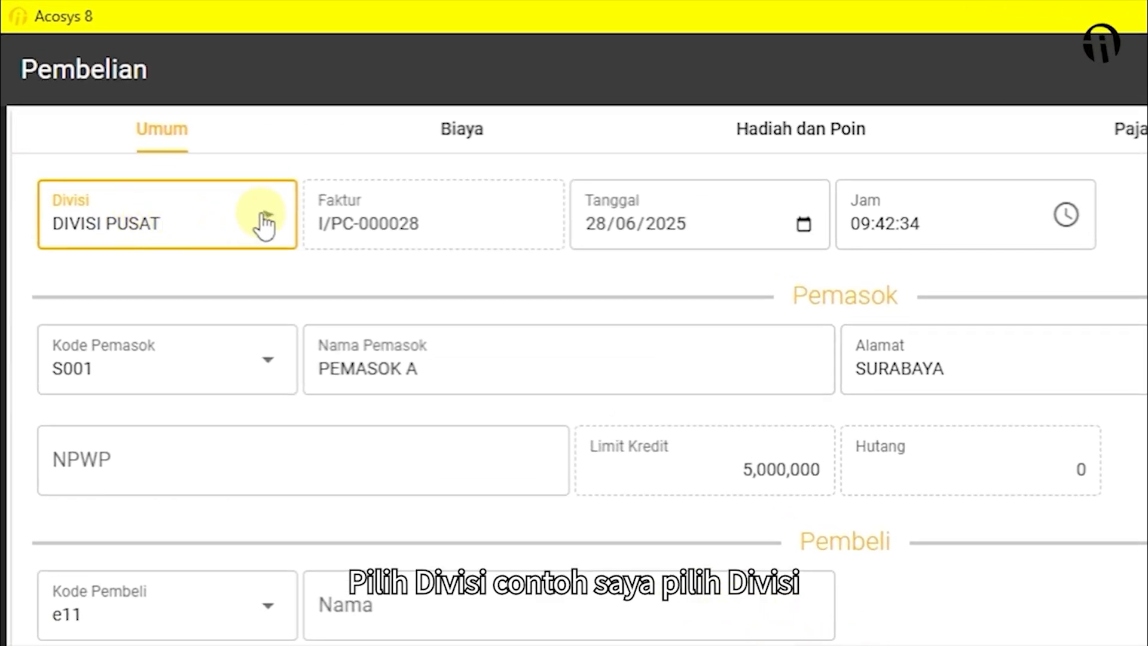
Set the purchase's Divisi to DIVISI PUSAT and its Tanggal to 28/06/2025.
click(263, 224)
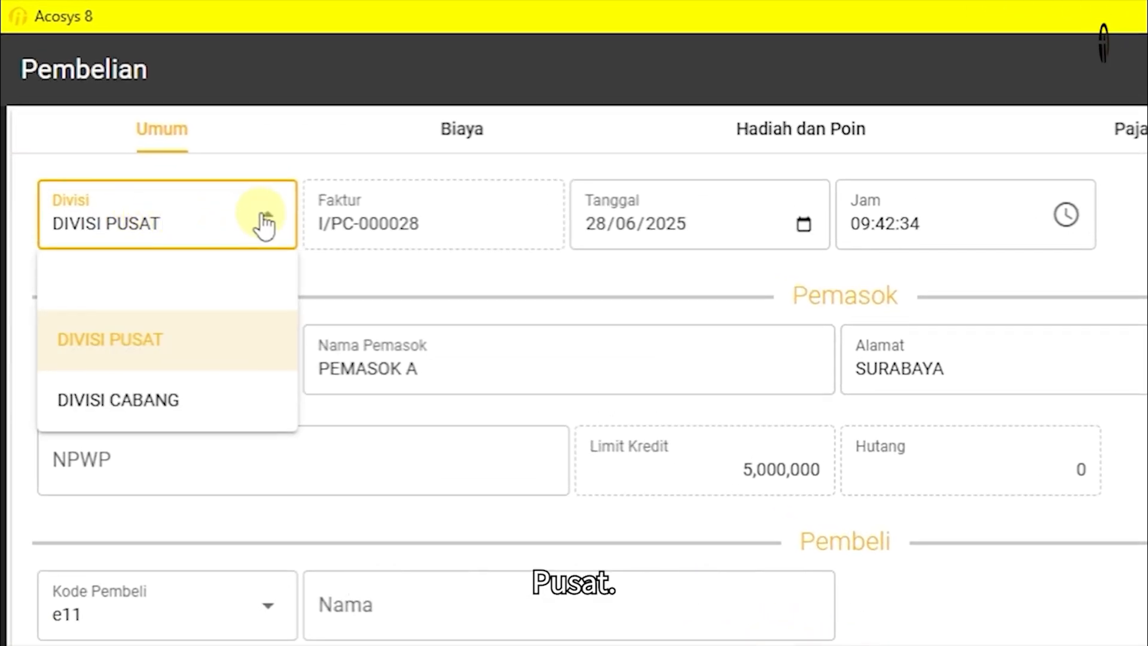
click(205, 365)
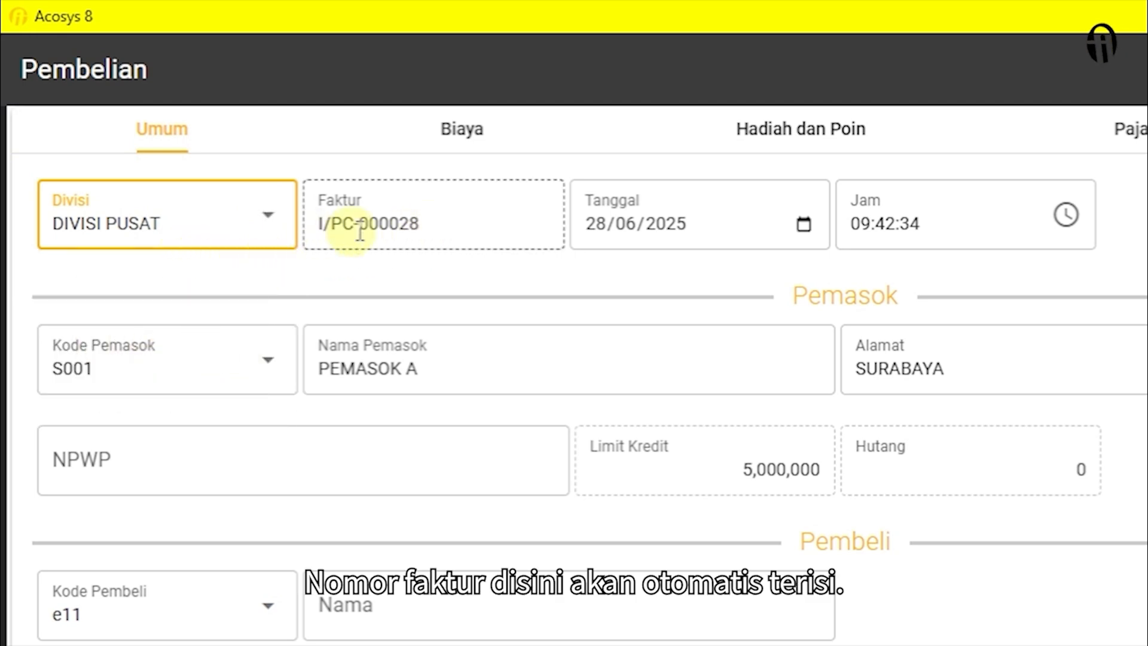
click(419, 232)
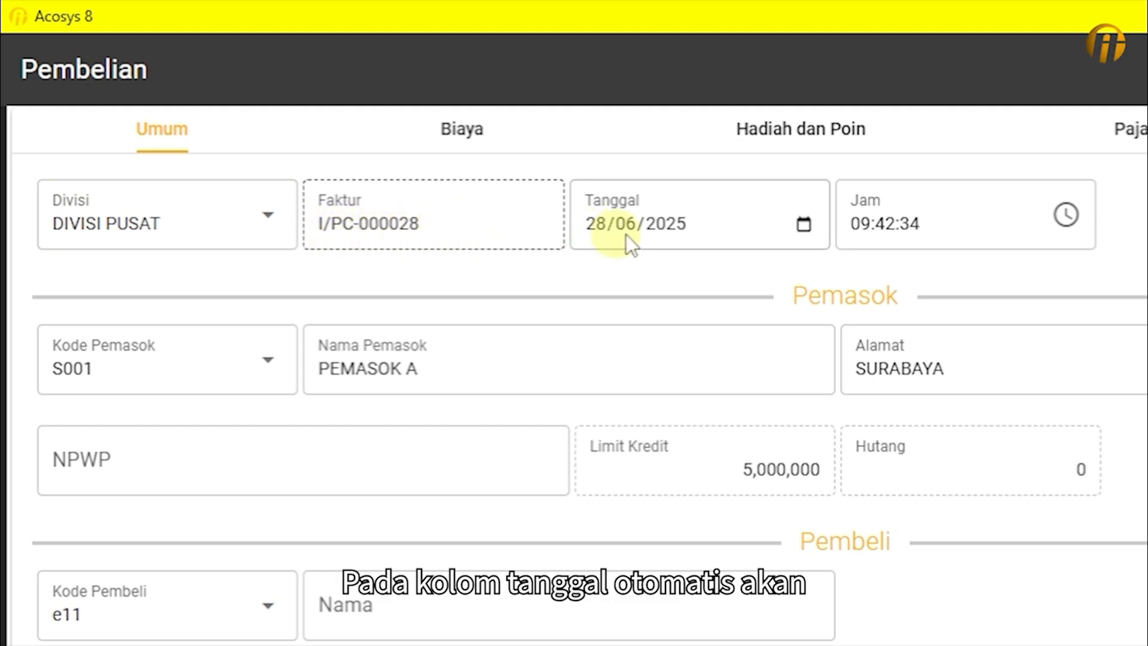
click(707, 214)
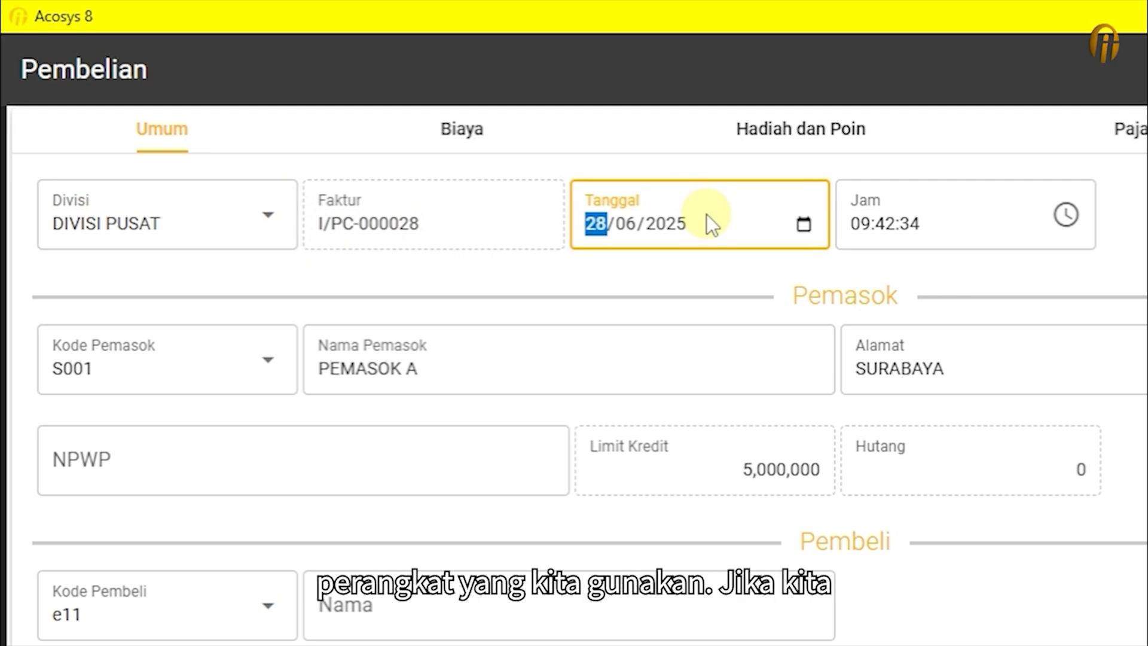
click(805, 223)
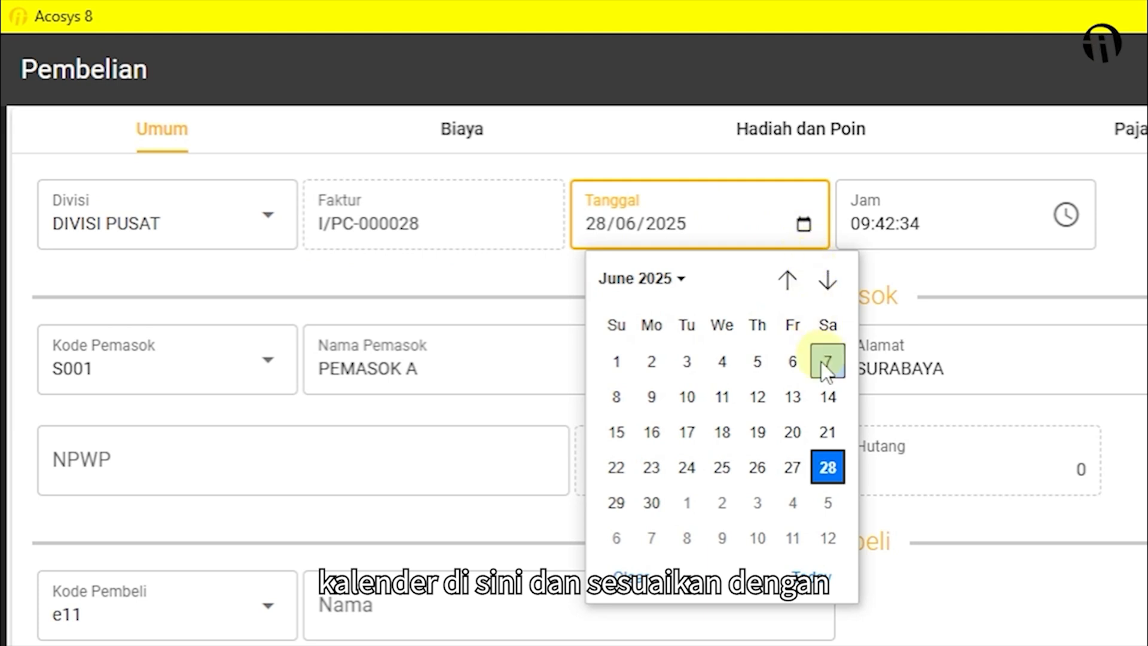
click(830, 466)
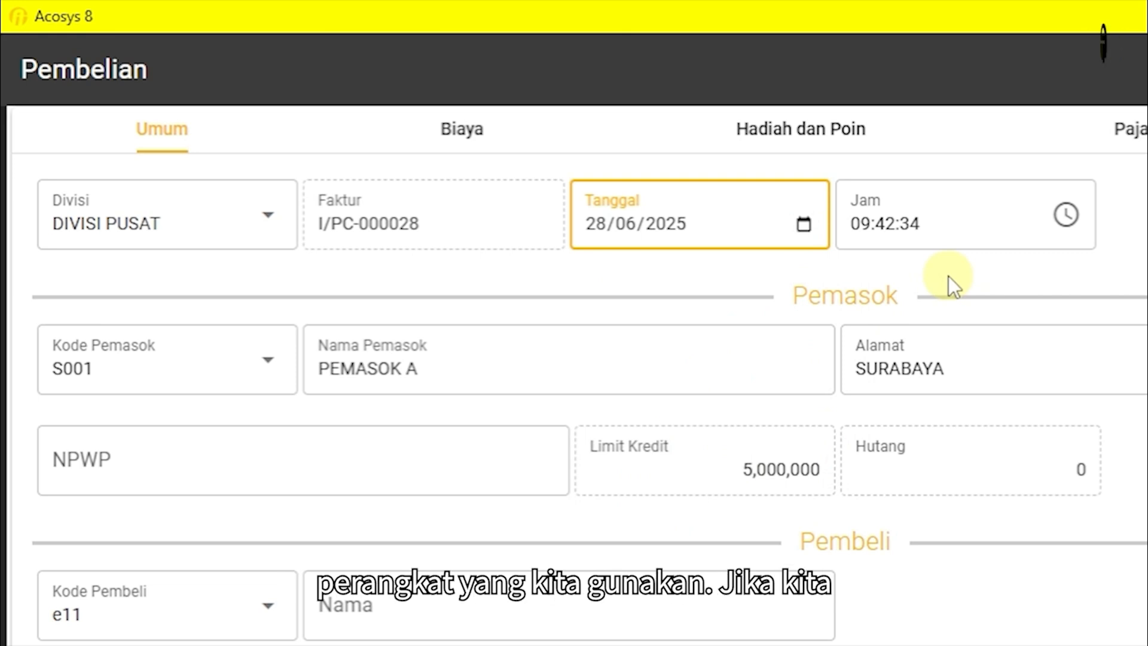
Set the purchase's Jam to 09:43.
click(987, 227)
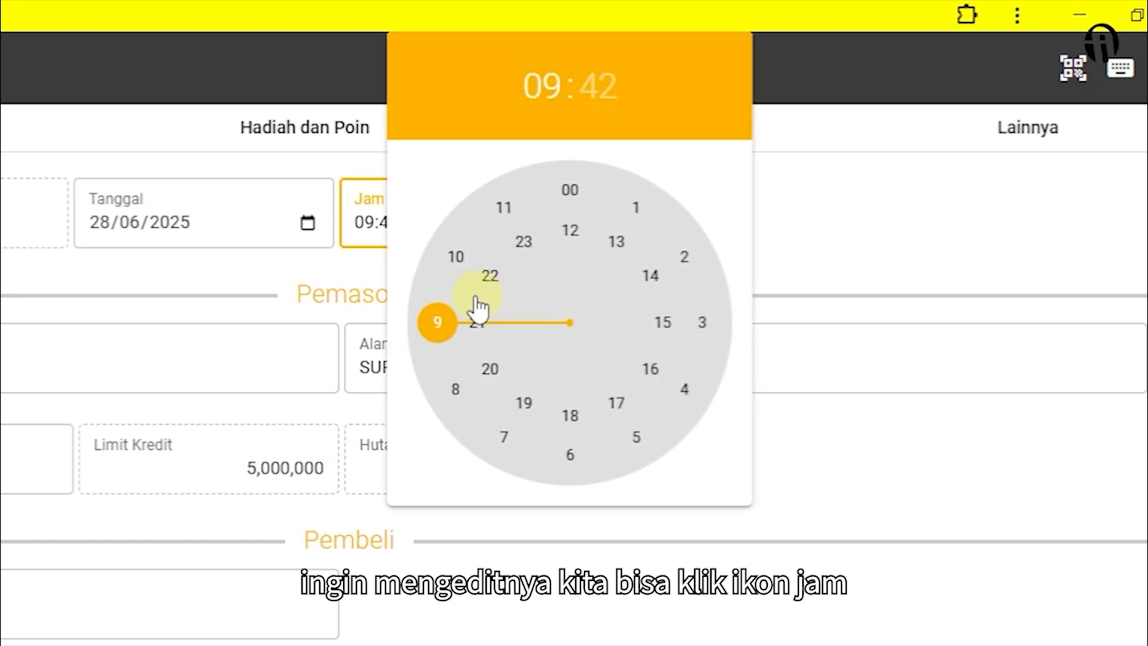
click(443, 329)
mouse_move(446, 338)
mouse_down()
mouse_move(679, 385)
mouse_move(457, 249)
mouse_move(429, 326)
mouse_move(454, 377)
mouse_move(444, 354)
mouse_up()
click(438, 341)
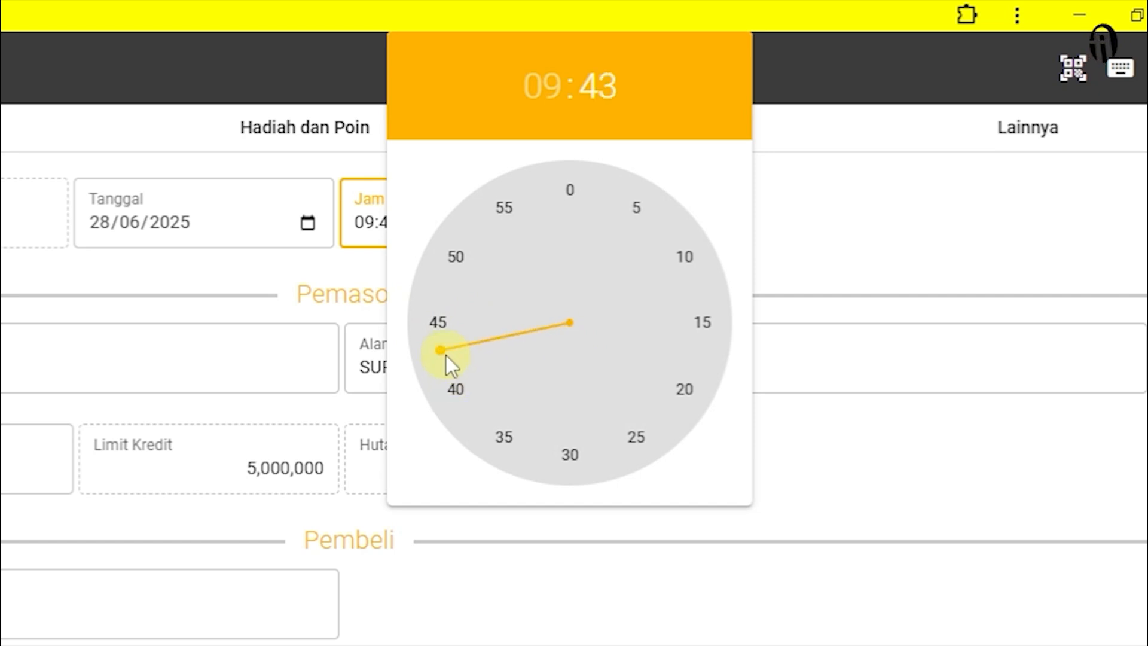
click(843, 213)
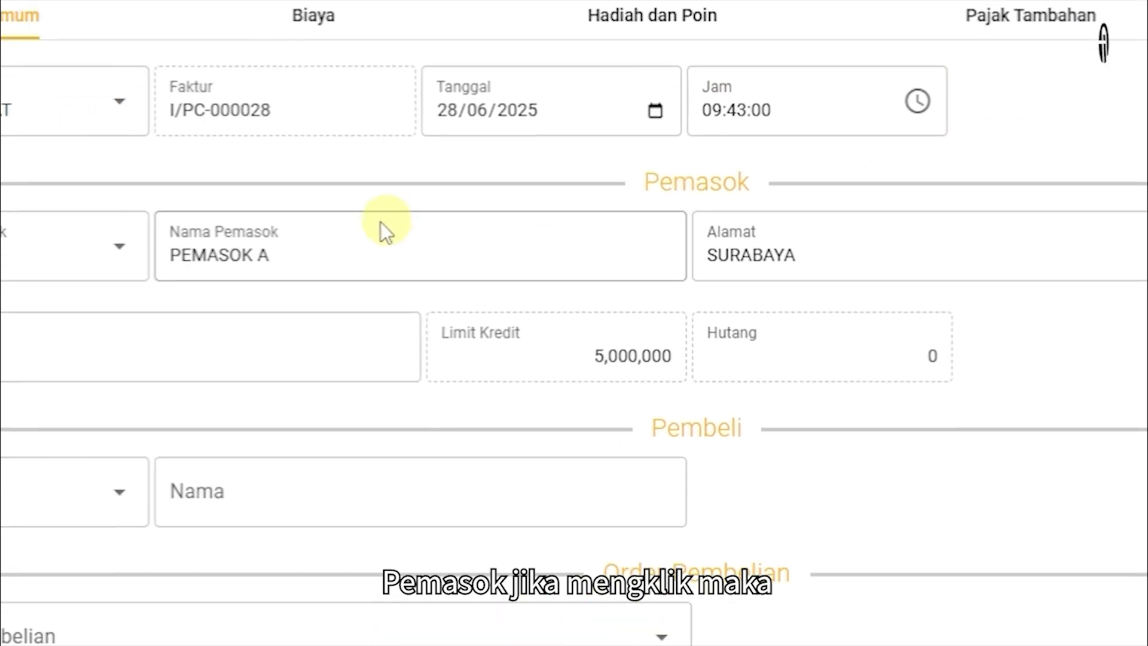
Choose S003 - PEMASOK C as the supplier and check its name, address, NPWP and credit limit fields.
click(282, 205)
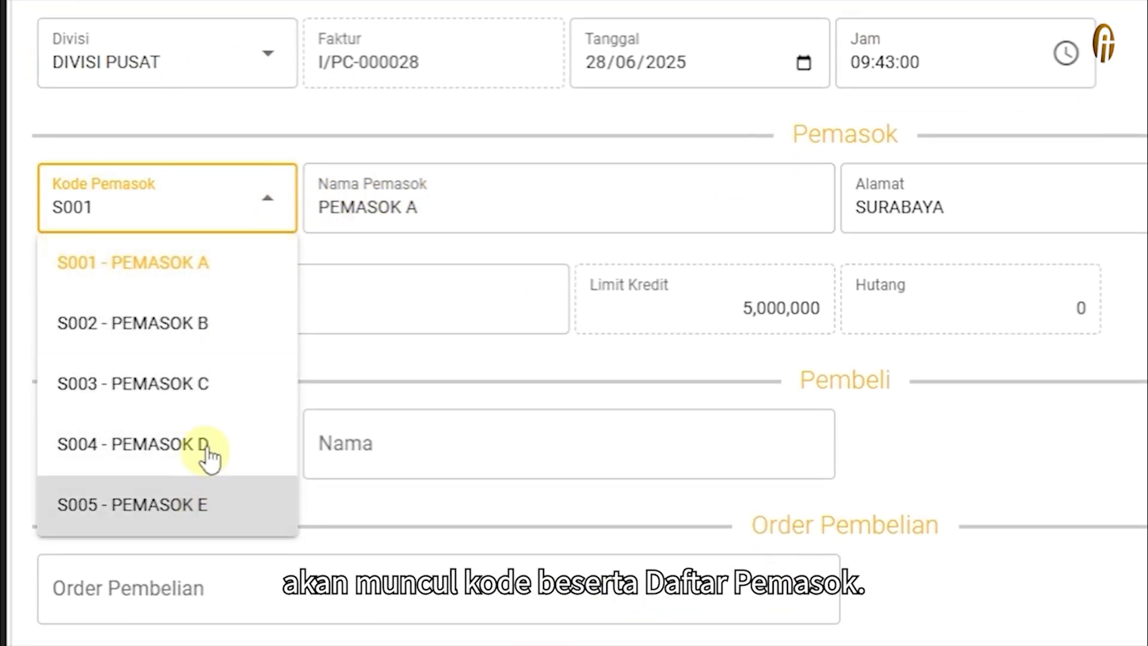
click(219, 386)
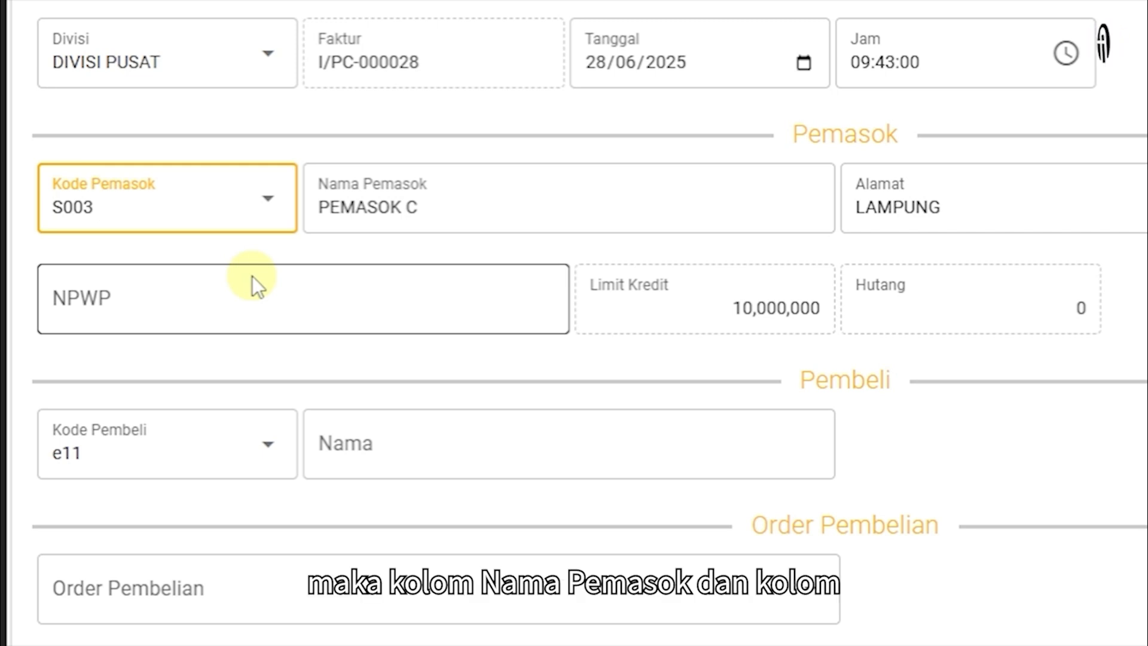
click(555, 212)
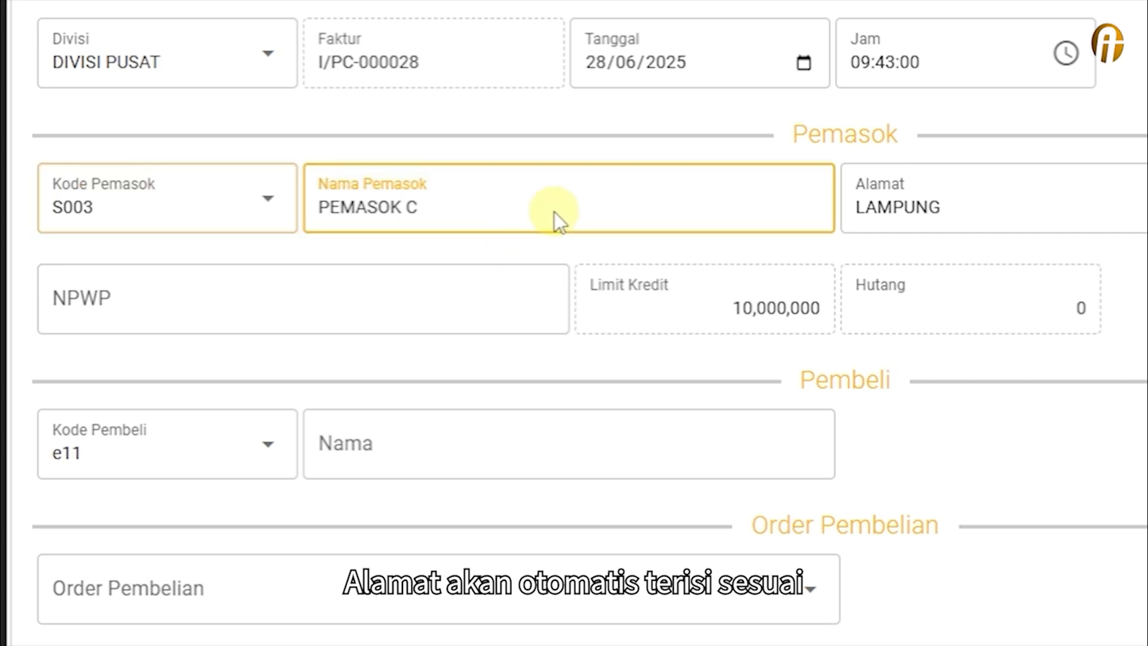
click(979, 222)
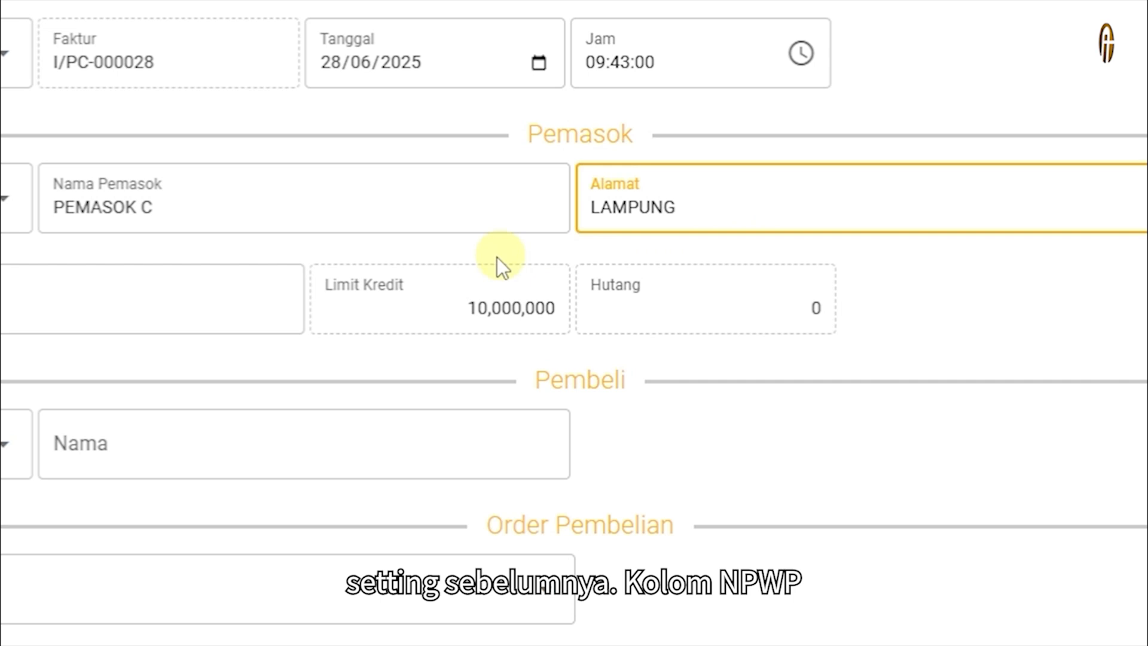
click(152, 299)
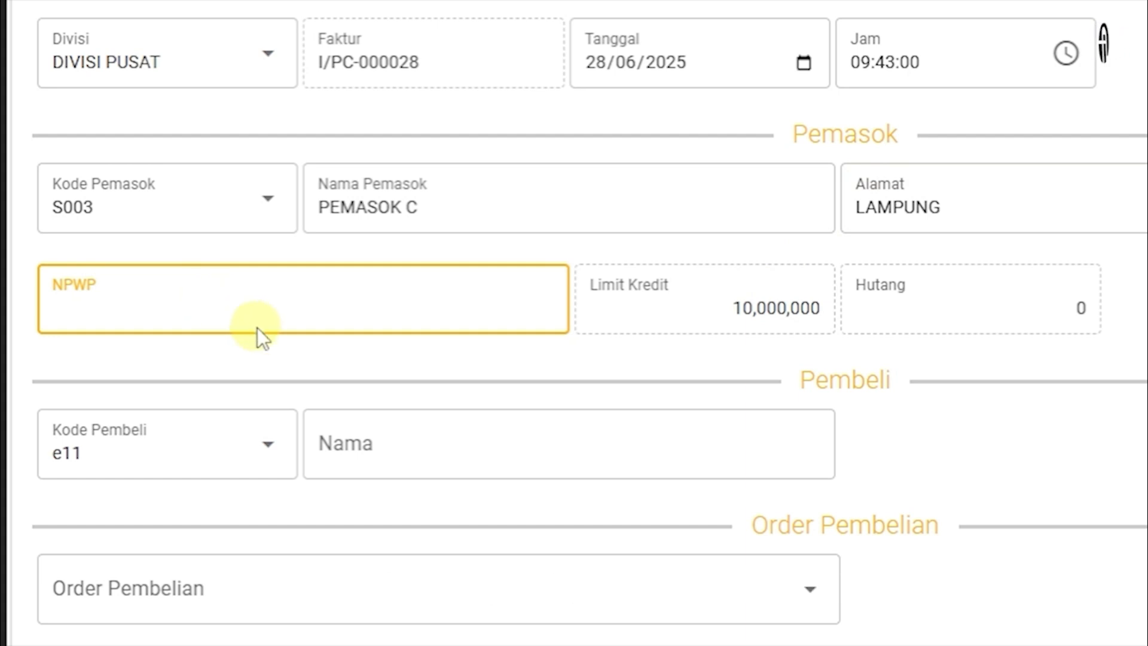
click(675, 310)
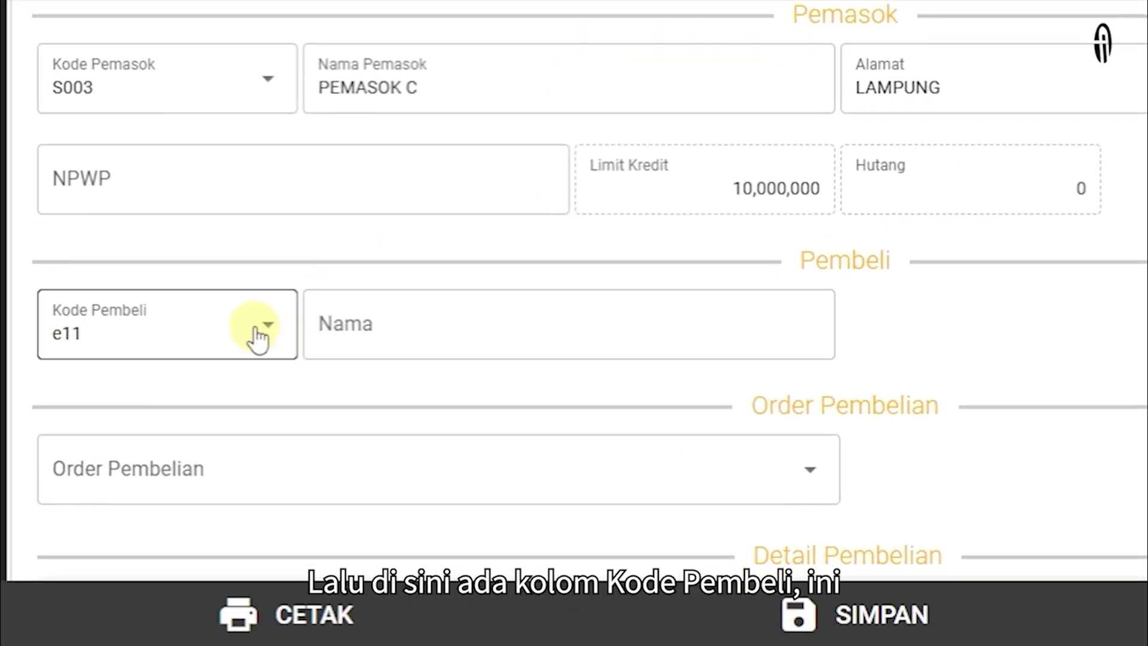
Choose E12 - KARYAWAN B as the buyer and leave Order Pembelian empty.
click(258, 338)
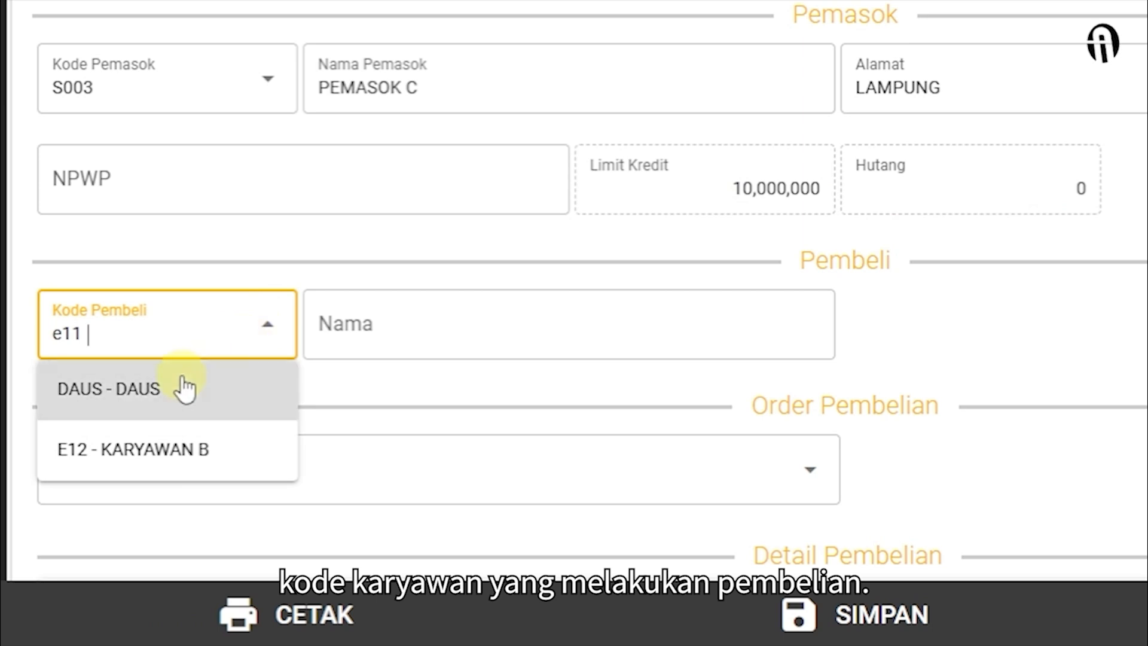
click(202, 454)
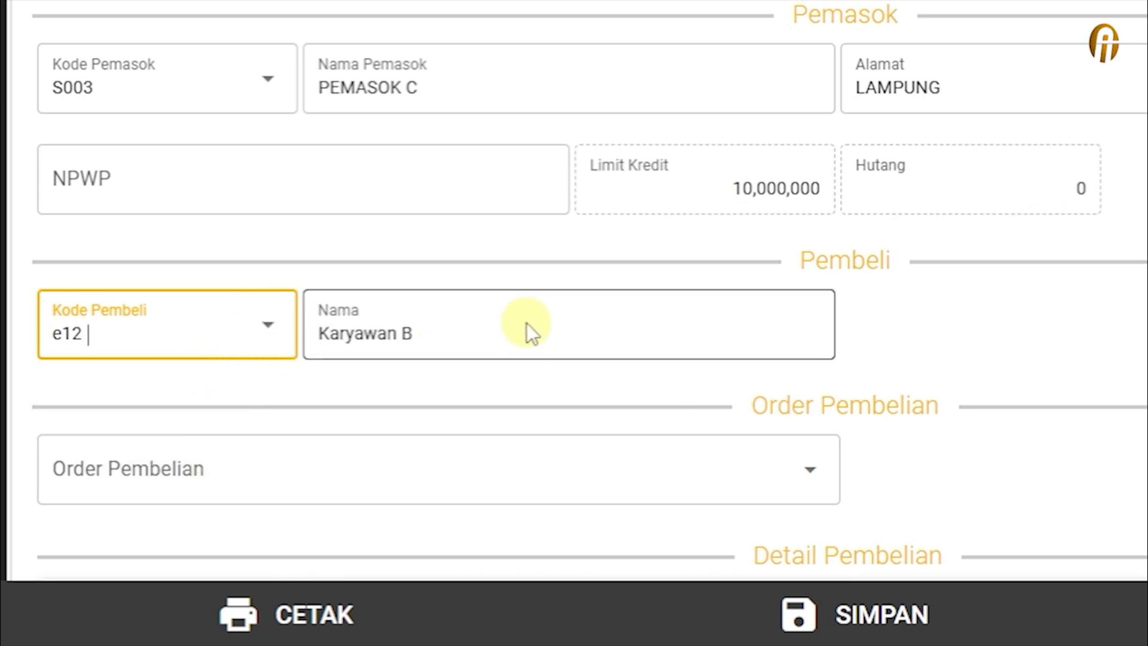
click(545, 320)
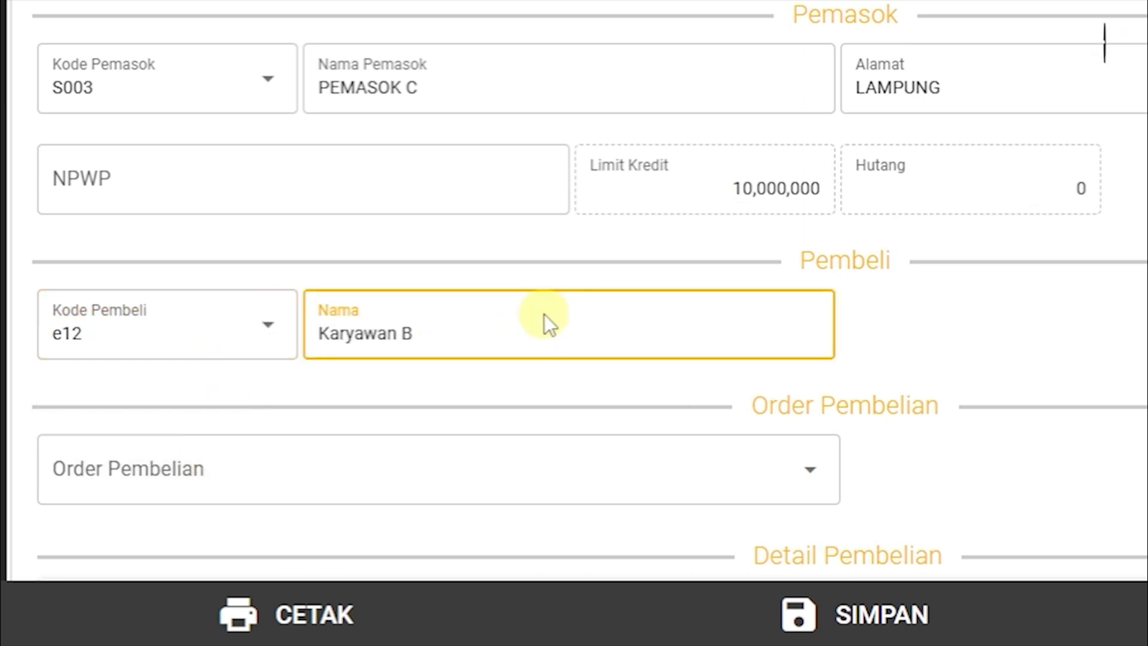
click(568, 466)
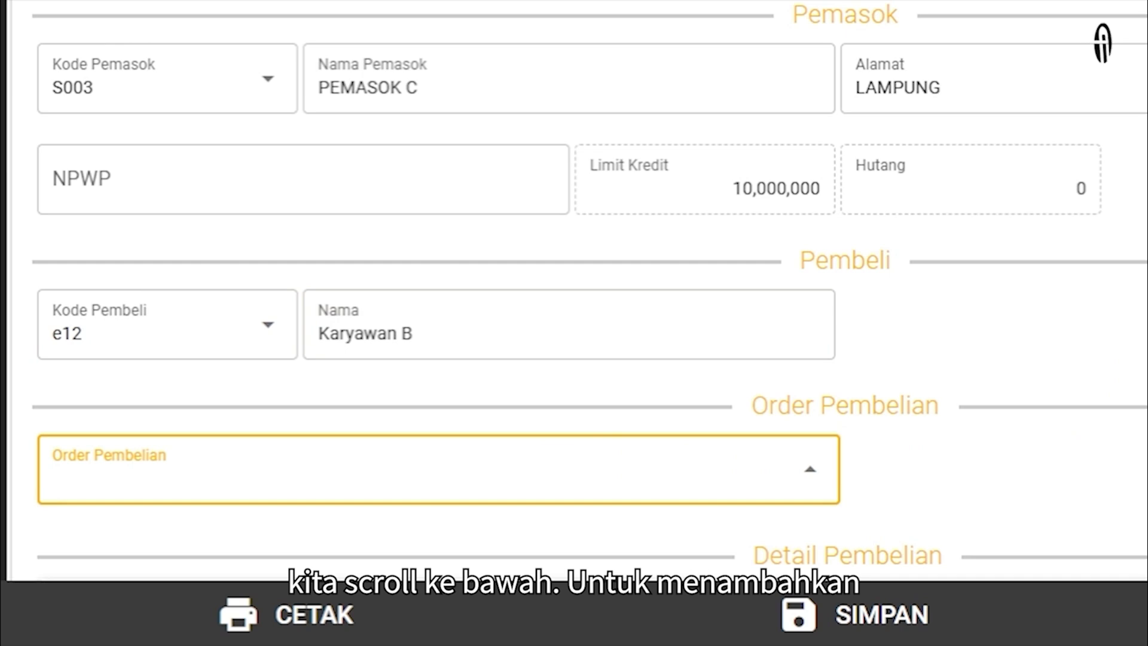
Add a new line under Detail Pembelian and assign it to DEPARTEMEN PUSAT 1-1.
scroll(574, 299, down, 10)
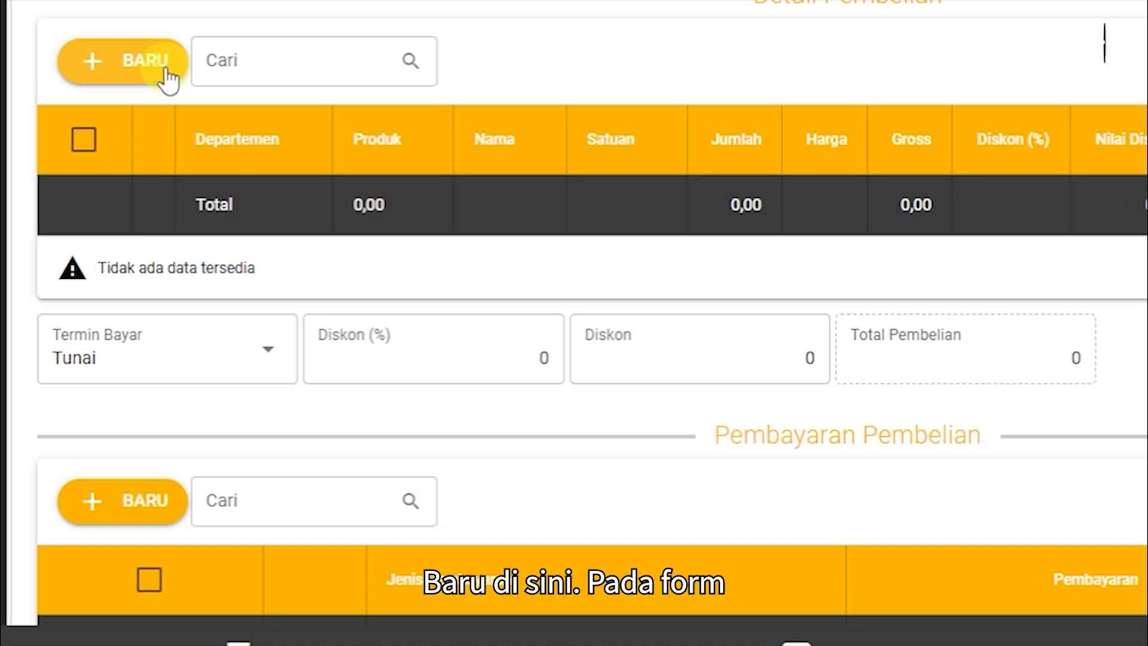
click(167, 75)
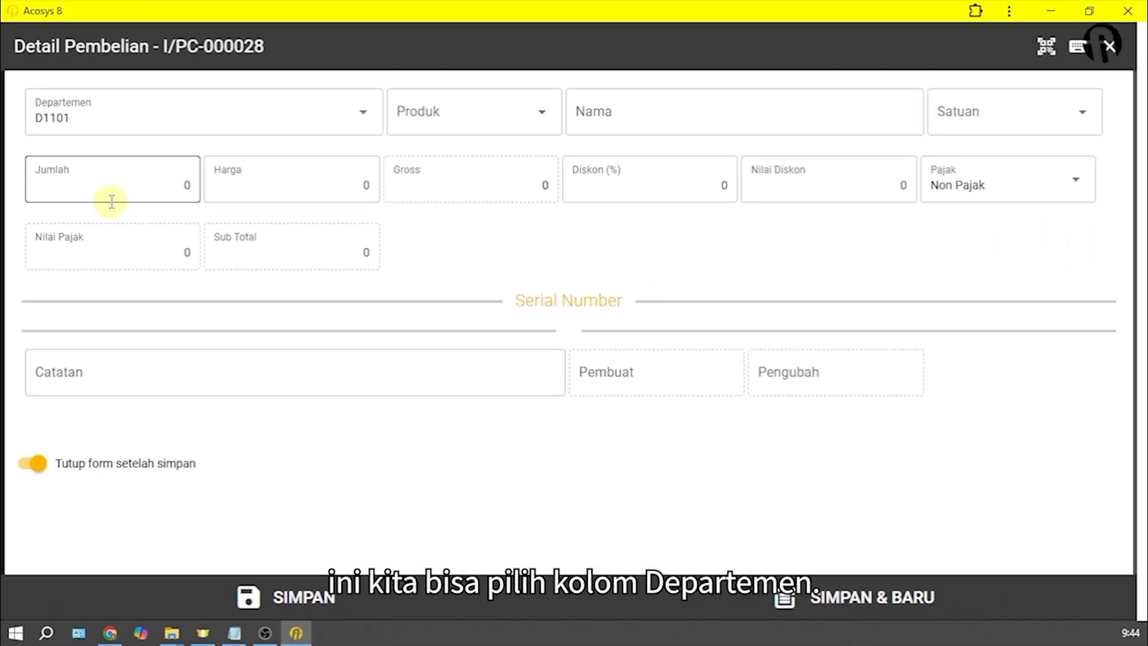
click(297, 128)
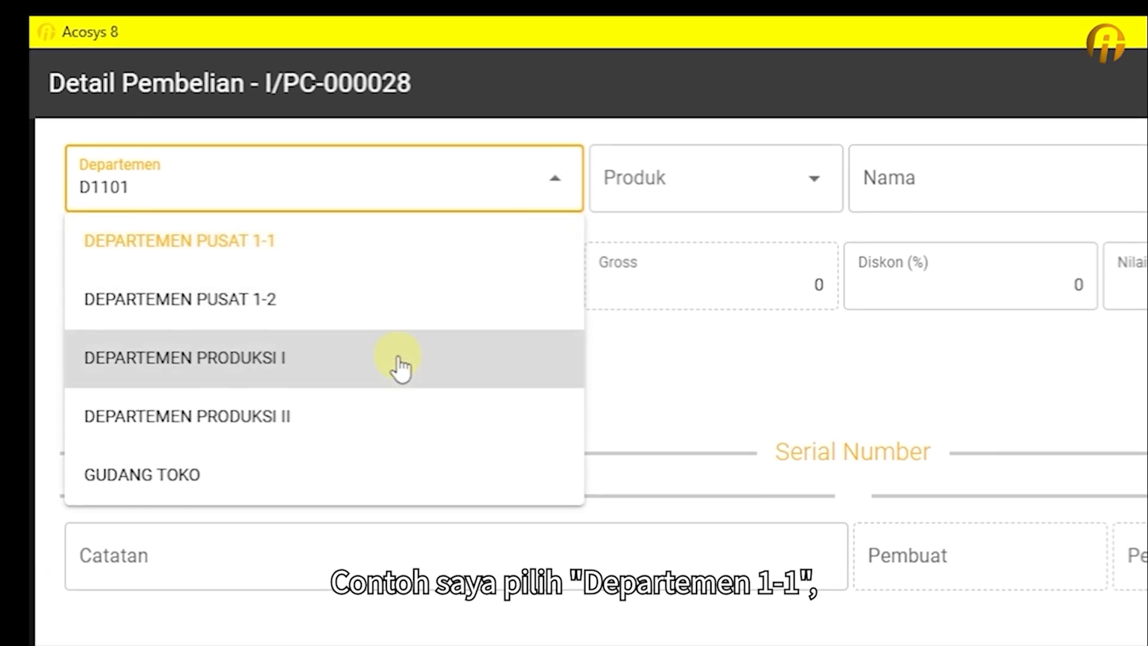
click(308, 254)
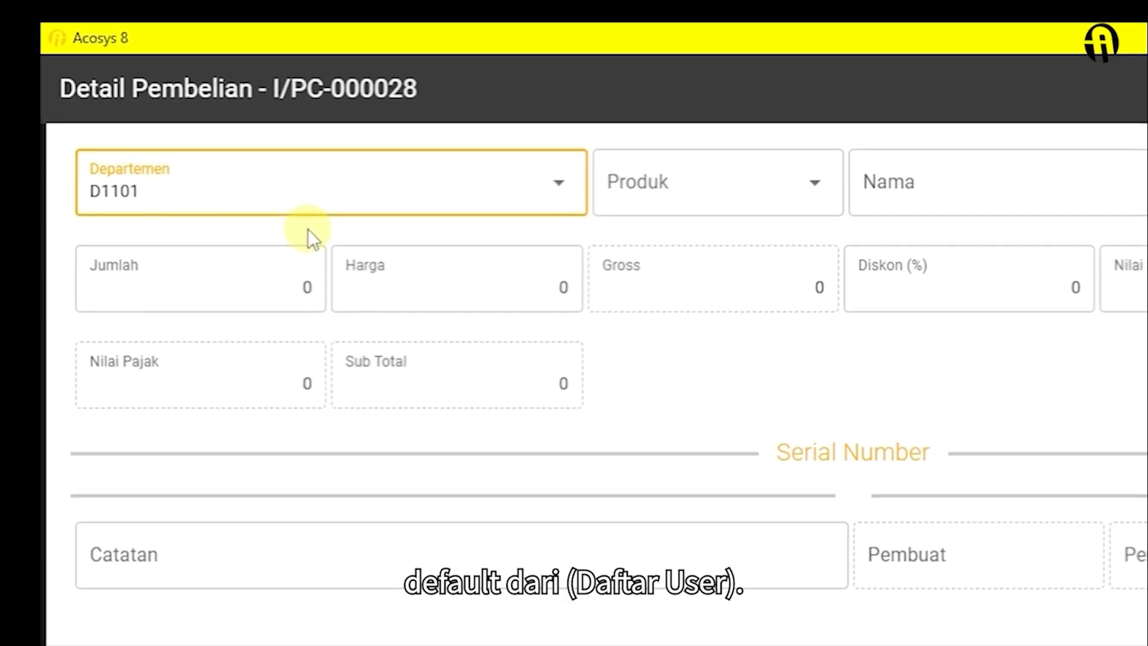
Select KCFA4 - KERTAS CONTINUOUS FORM A4 as the line's product and review its Nama and Satuan.
click(806, 189)
drag(939, 261, 946, 564)
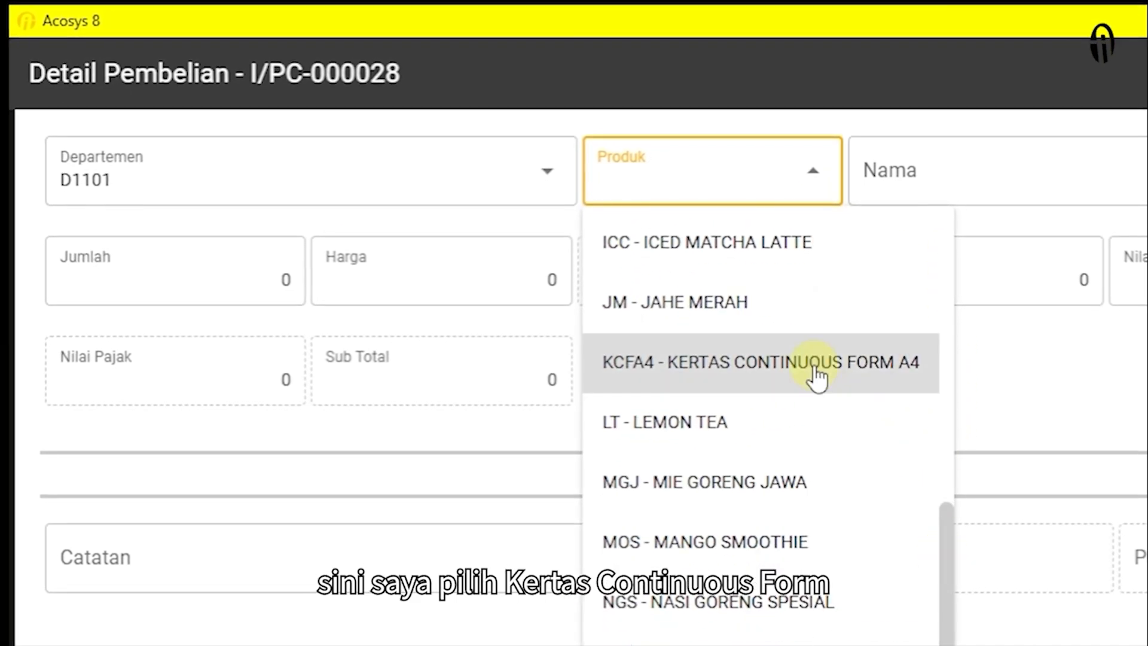
click(816, 375)
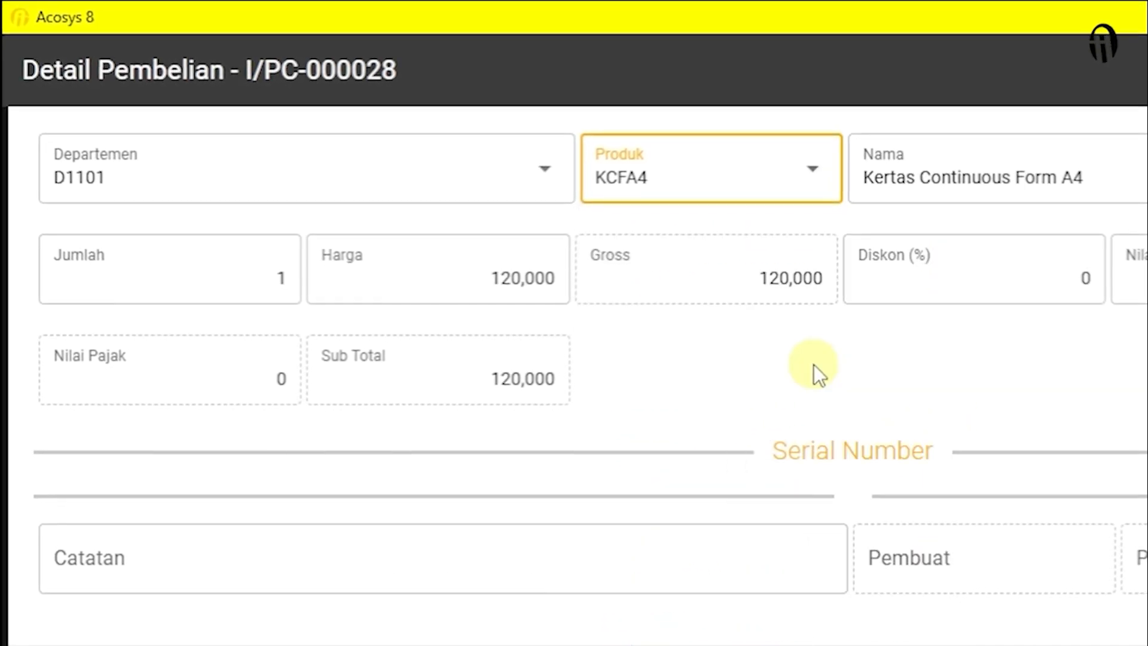
click(1017, 180)
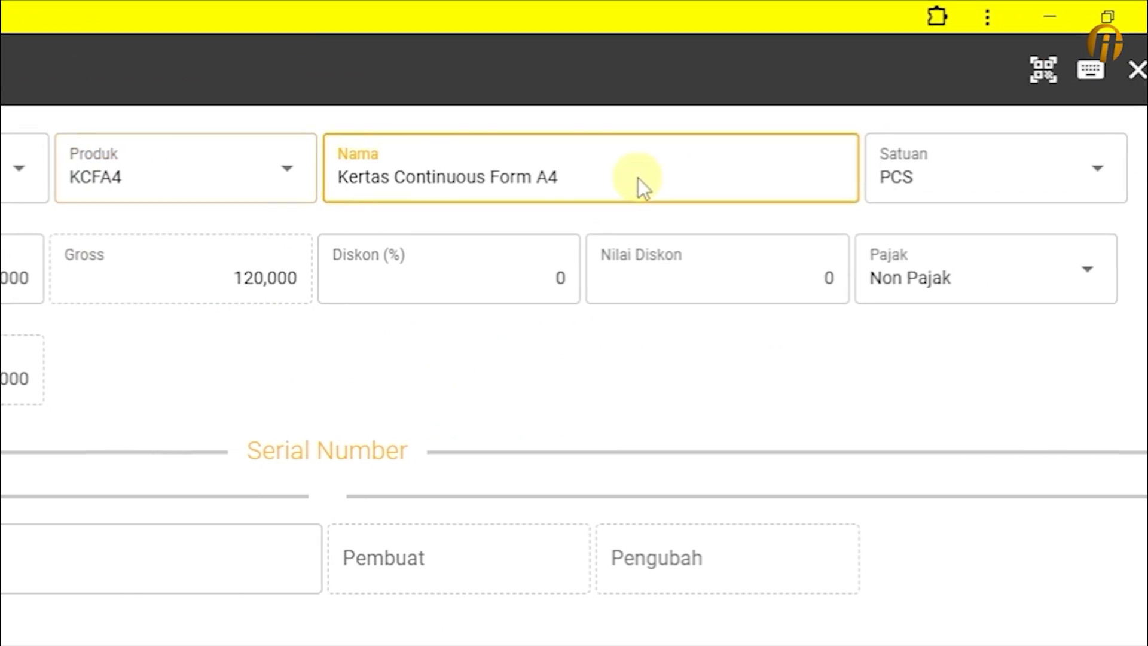
click(943, 177)
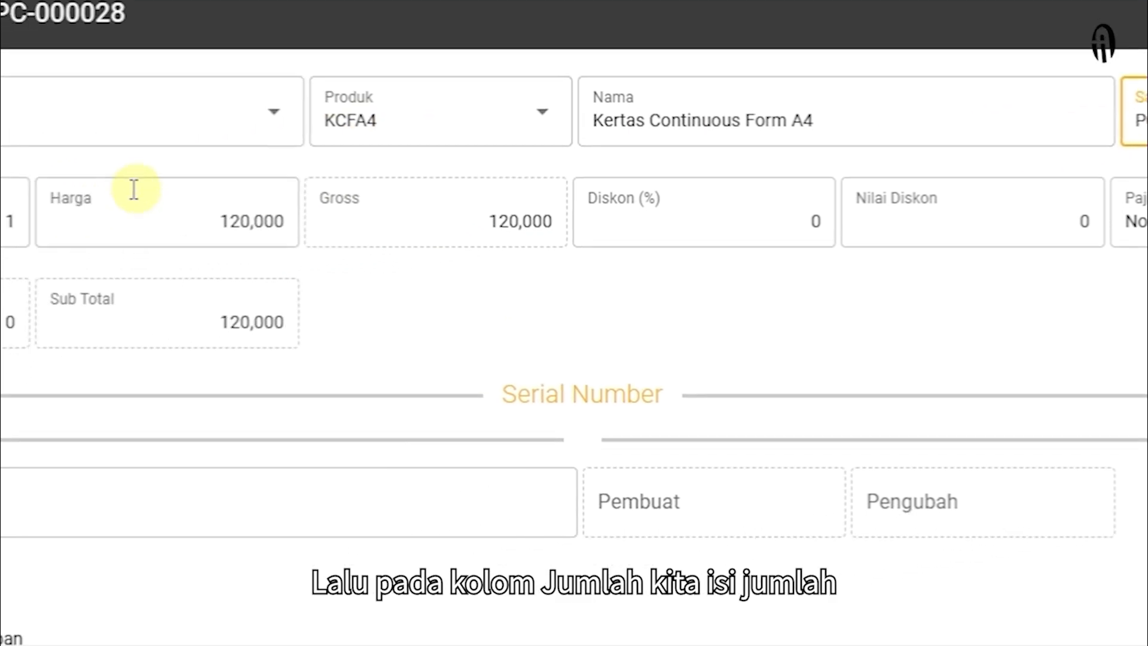
Set the product's Jumlah to 10 and review the Harga, Gross and Diskon (%) fields.
click(269, 169)
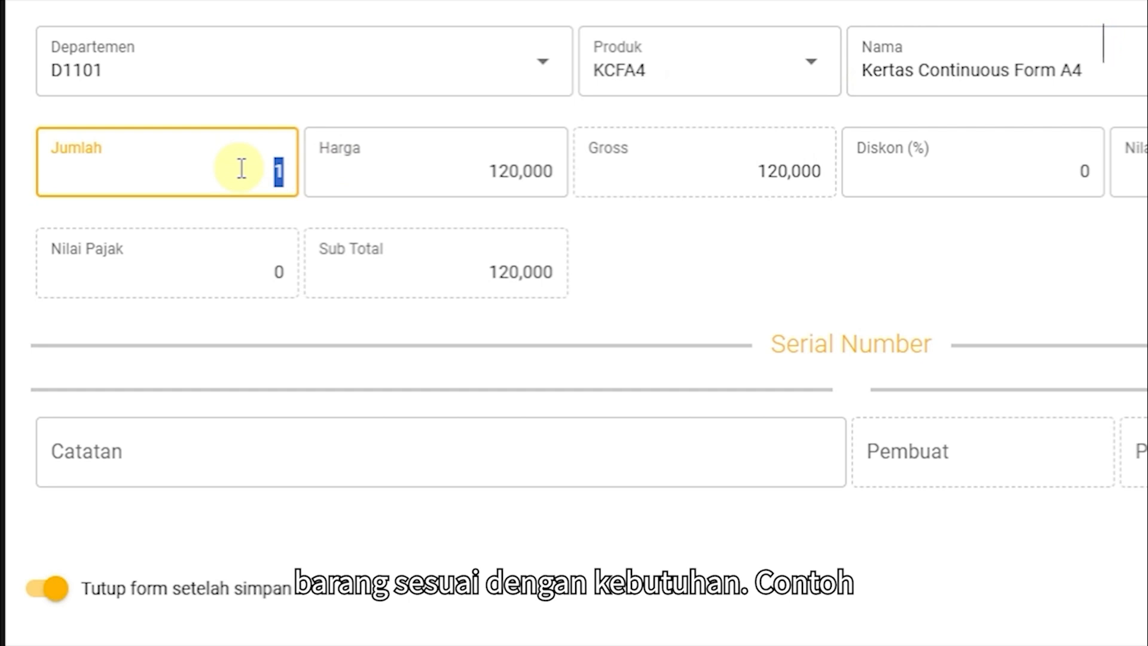
text(10)
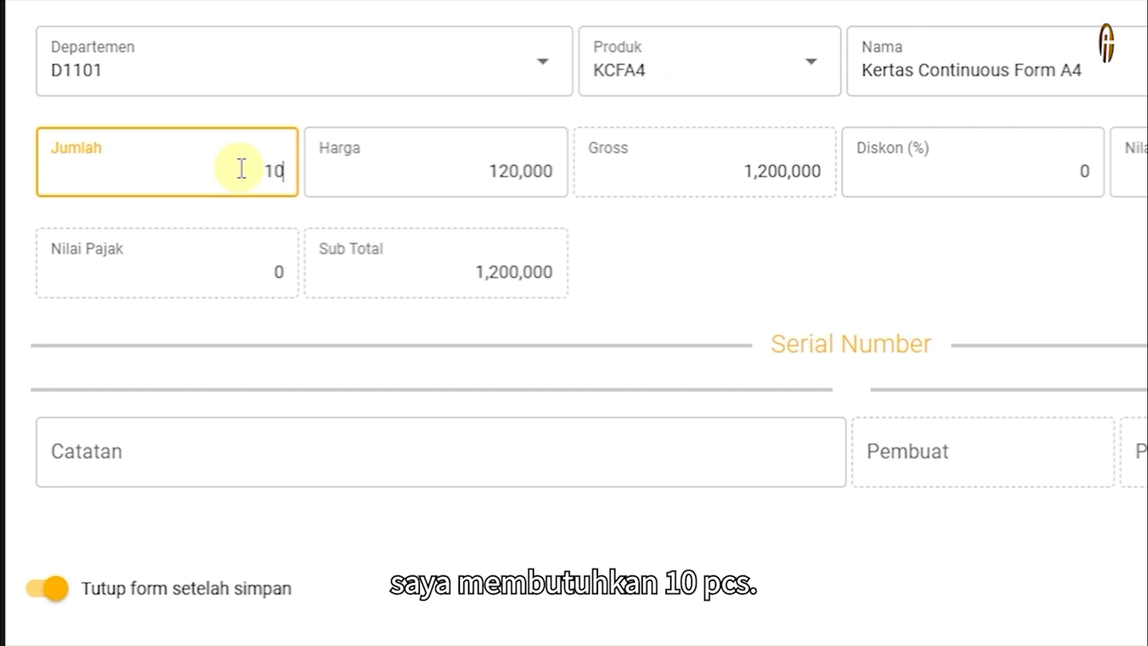
click(468, 188)
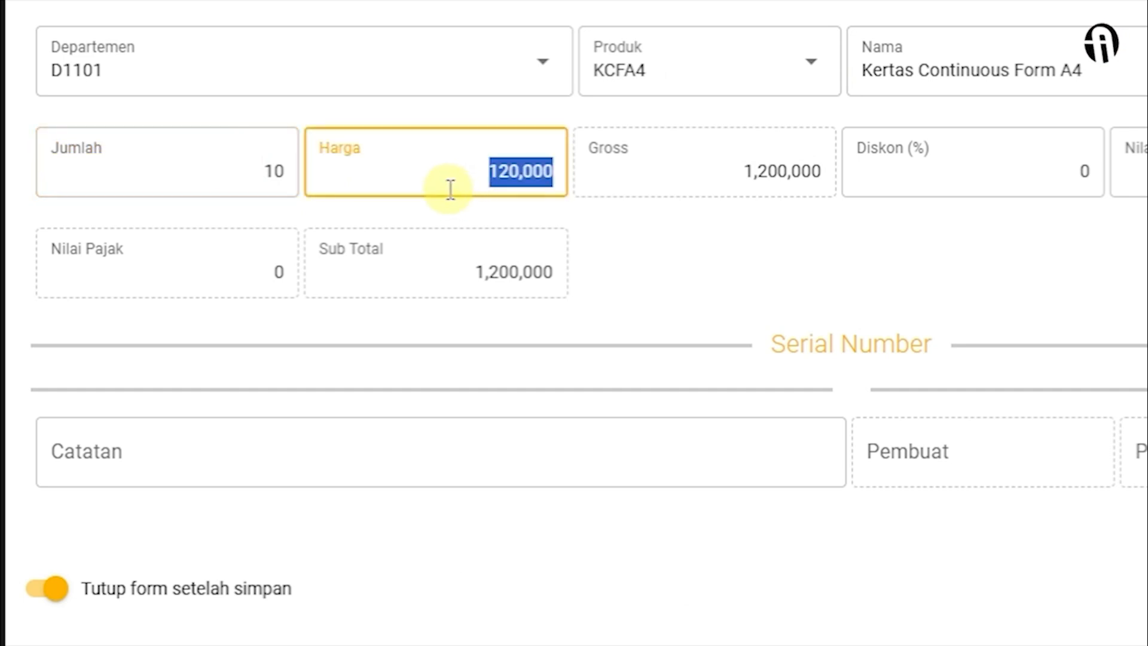
click(479, 189)
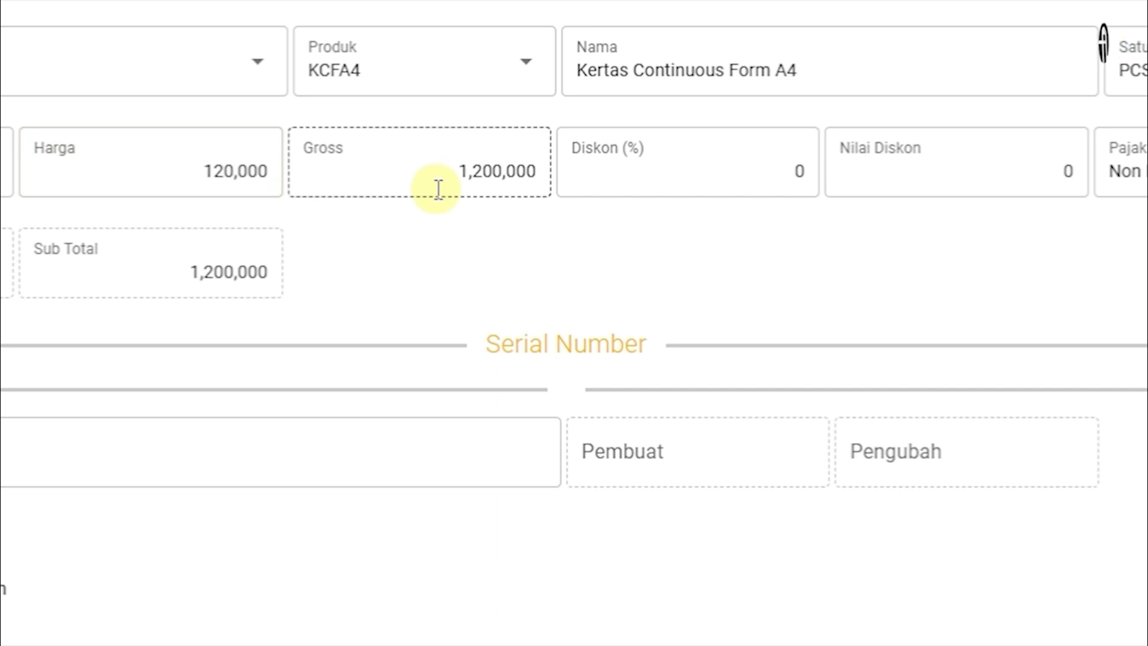
click(725, 179)
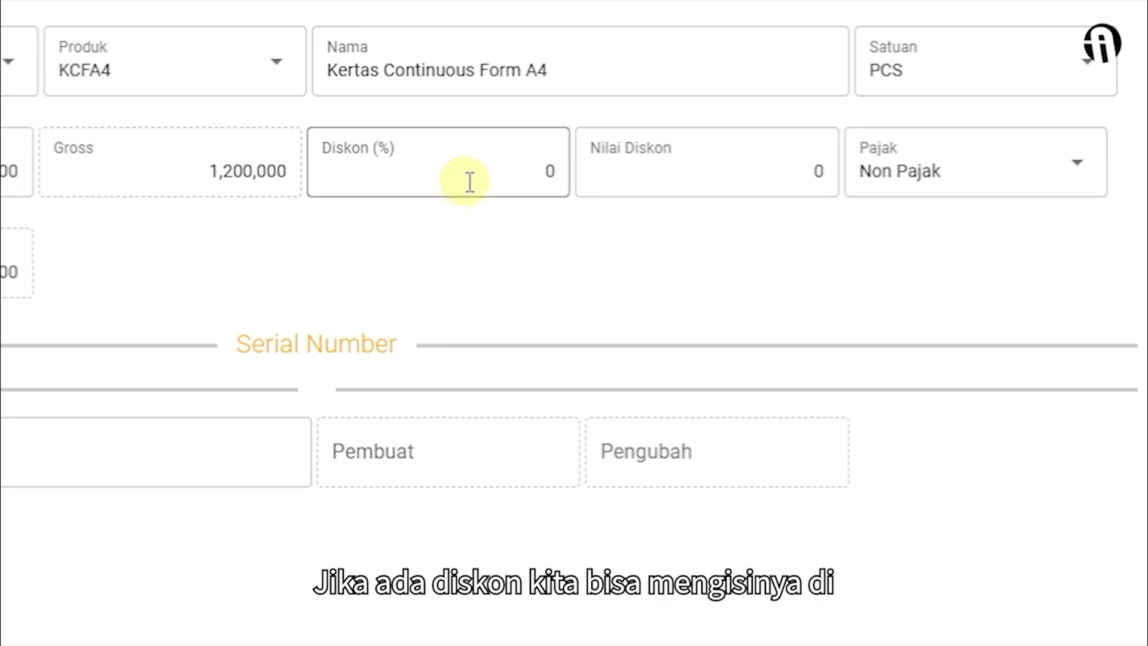
Leave Diskon (%), Nilai Diskon and Catatan unfilled on the paper line and choose Non Pajak as its Pajak.
click(510, 168)
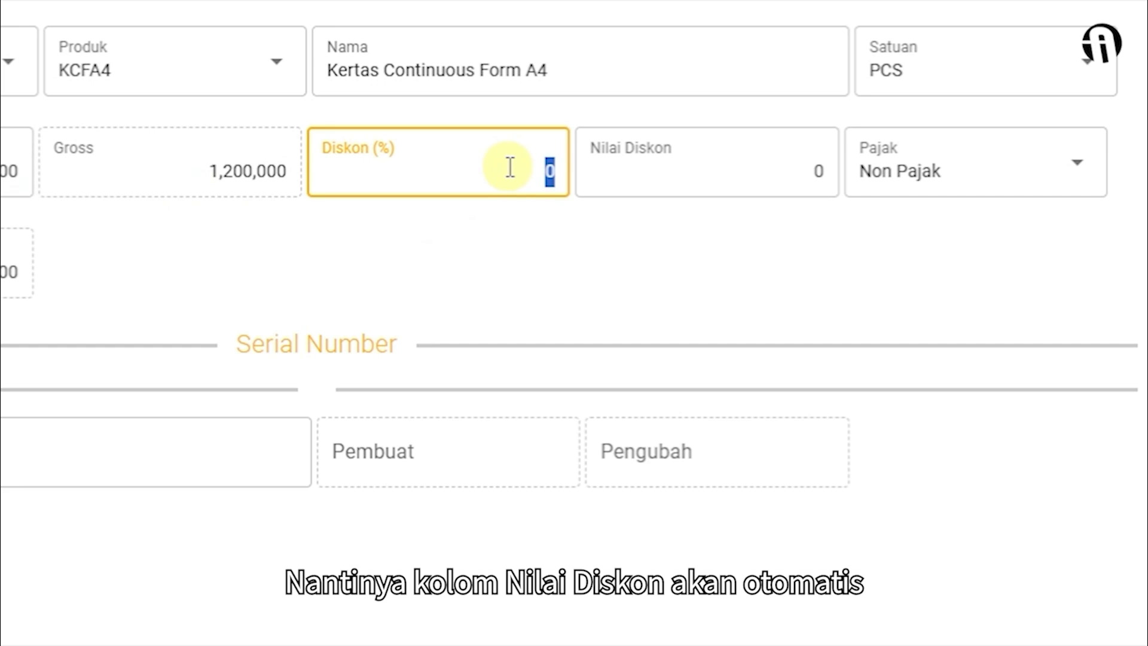
click(780, 173)
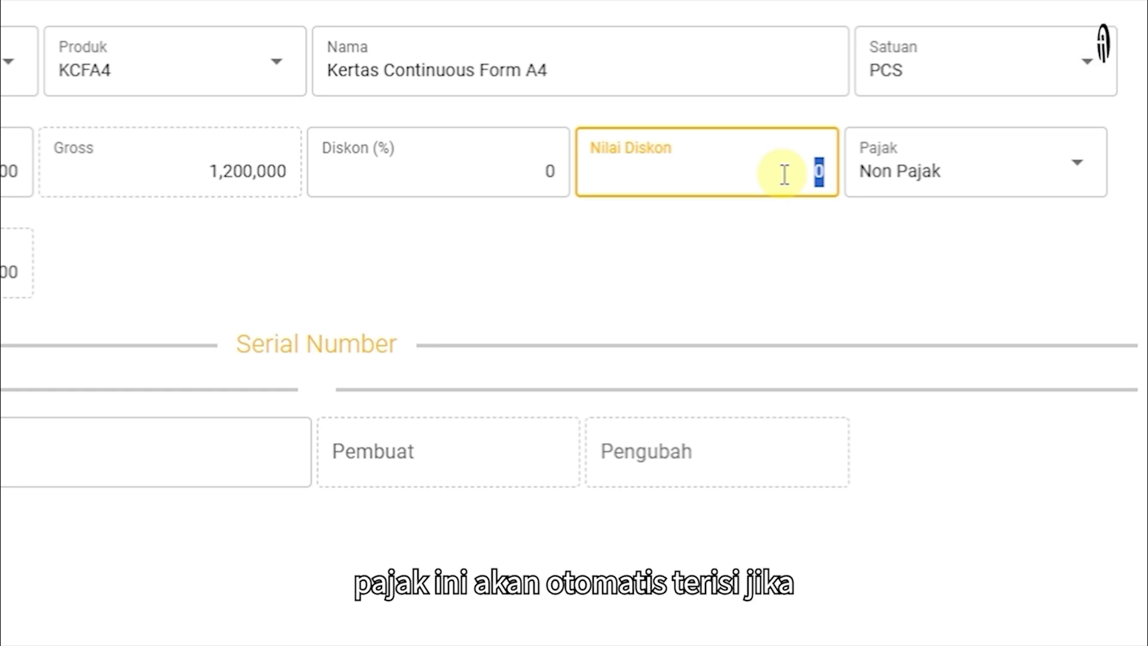
click(1011, 173)
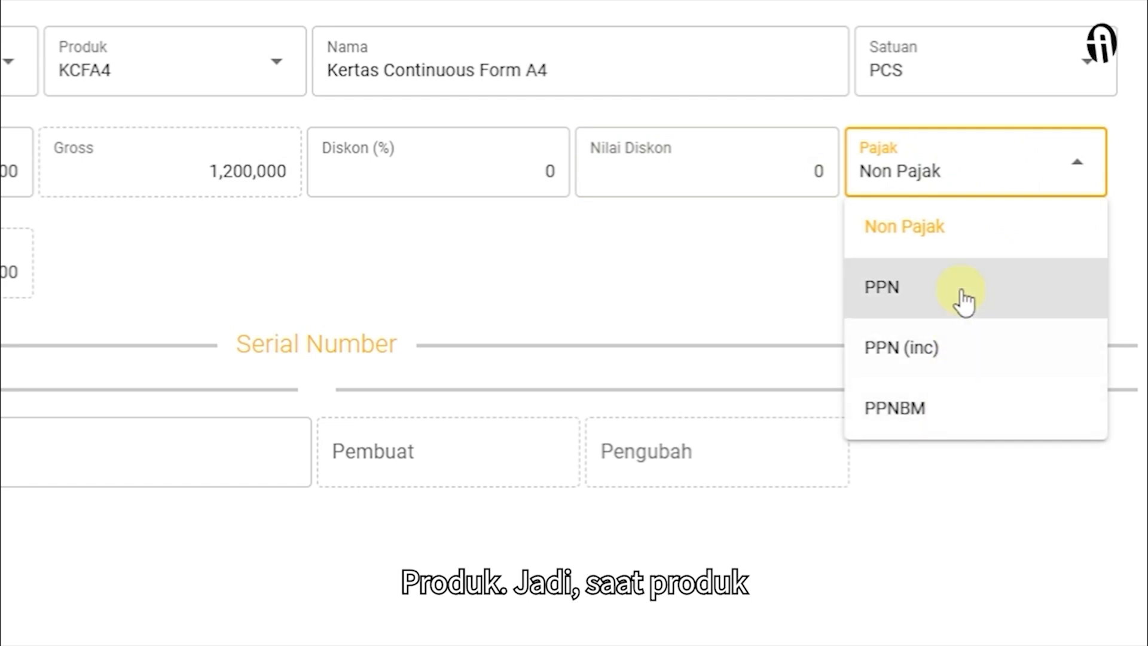
click(955, 241)
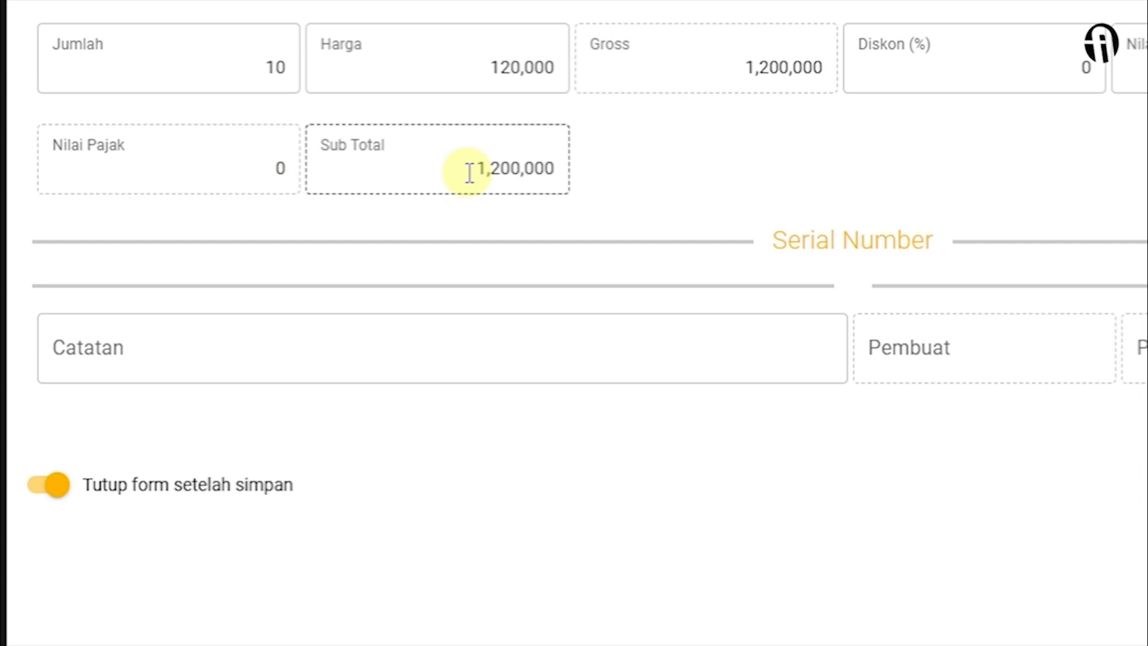
click(428, 341)
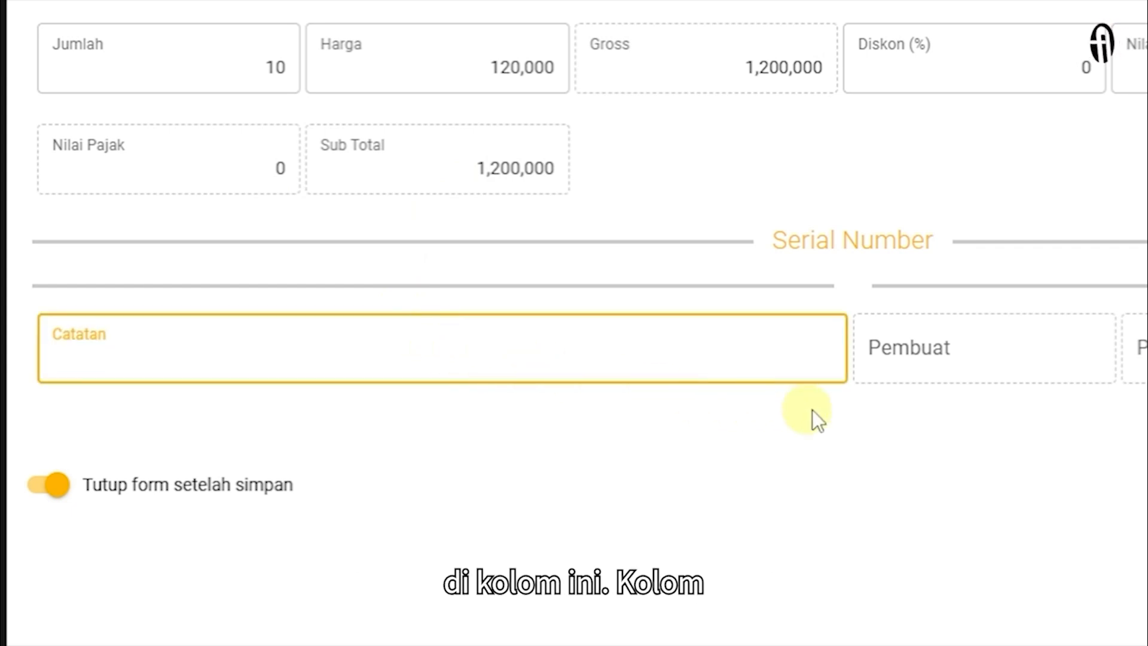
click(817, 376)
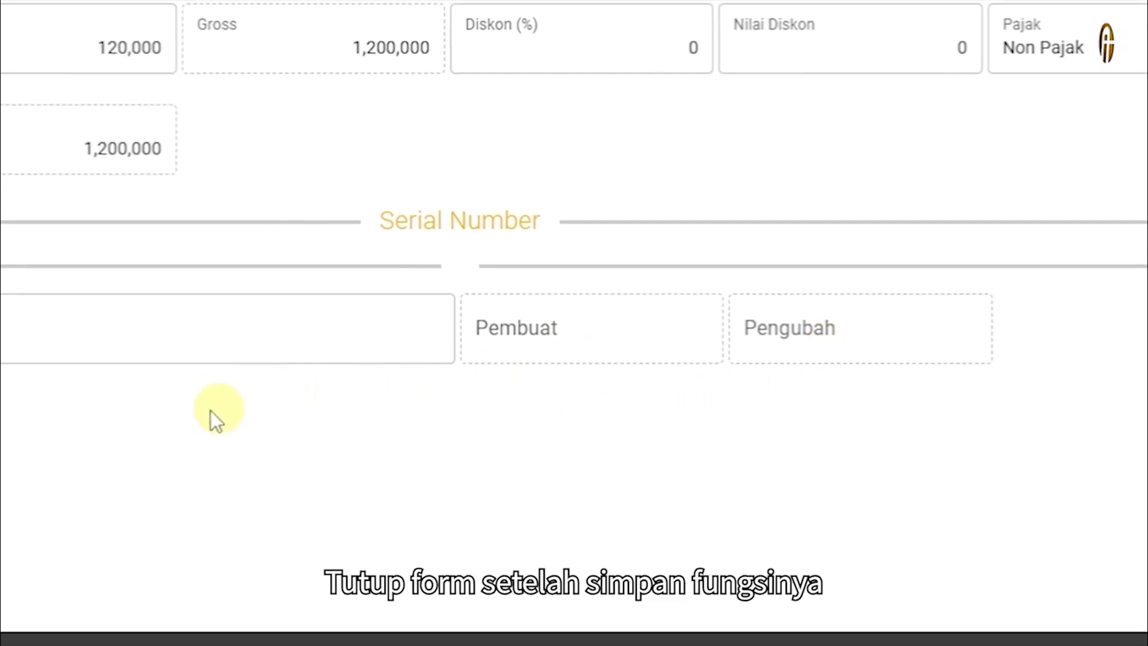
Switch Tutup form setelah simpan off and back on, and save the paper line while starting a new one.
click(7, 423)
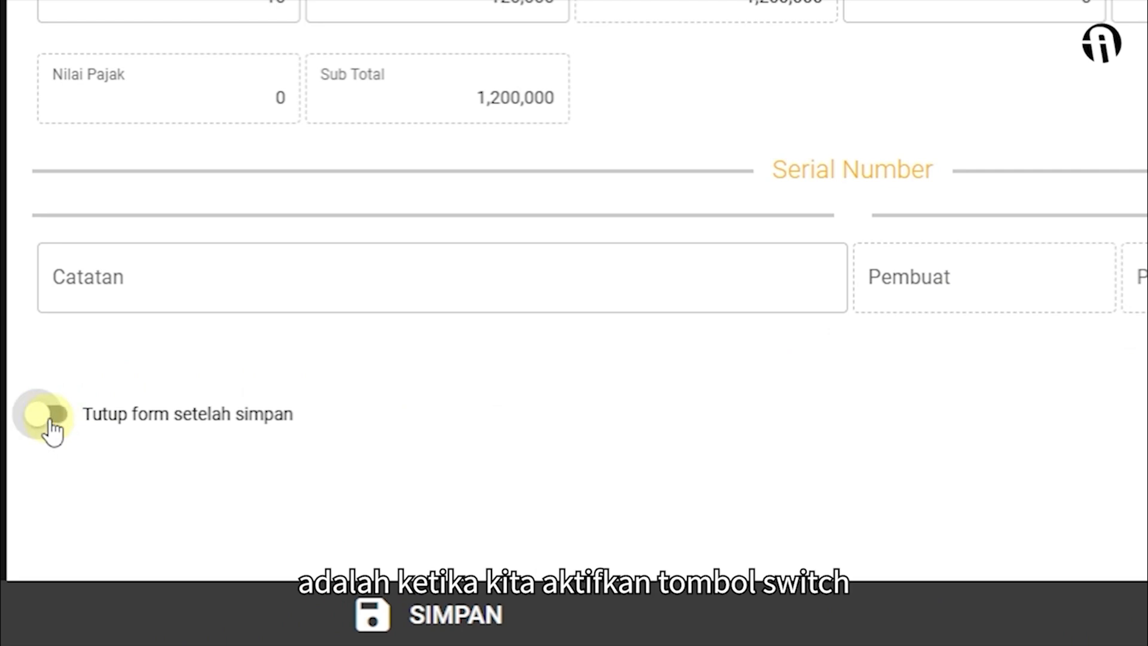
click(52, 426)
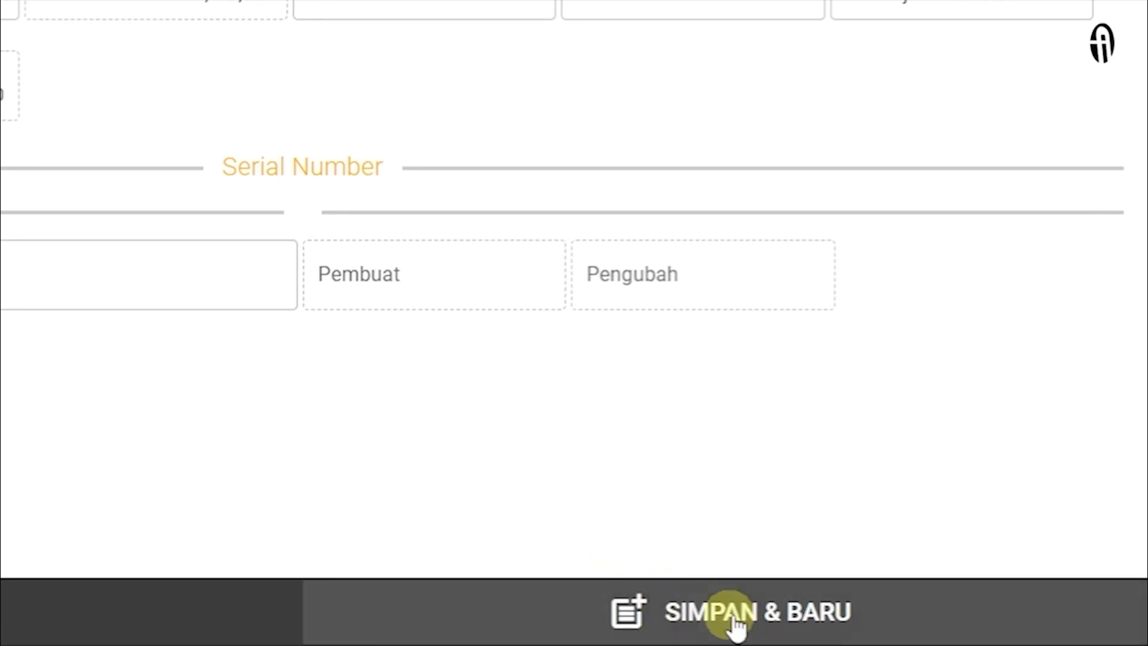
click(743, 619)
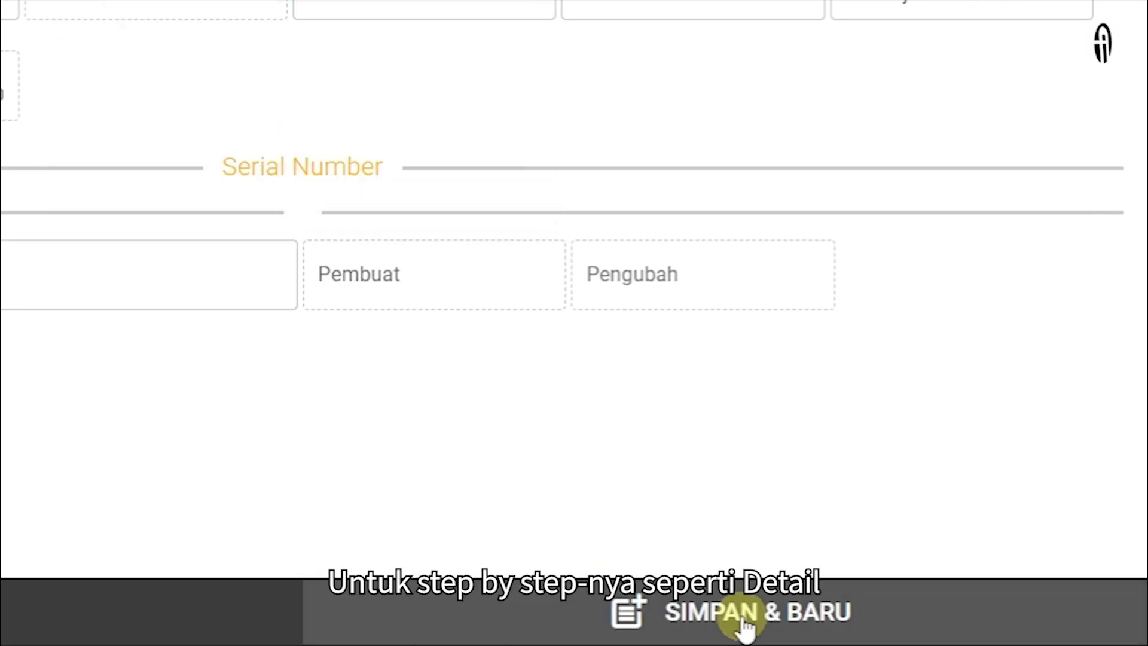
Assign the new line to DEPARTEMEN PUSAT 1-1 with product PEL3210 - PRINTER EPSON L3210, keeping its Nama and Satuan.
click(363, 117)
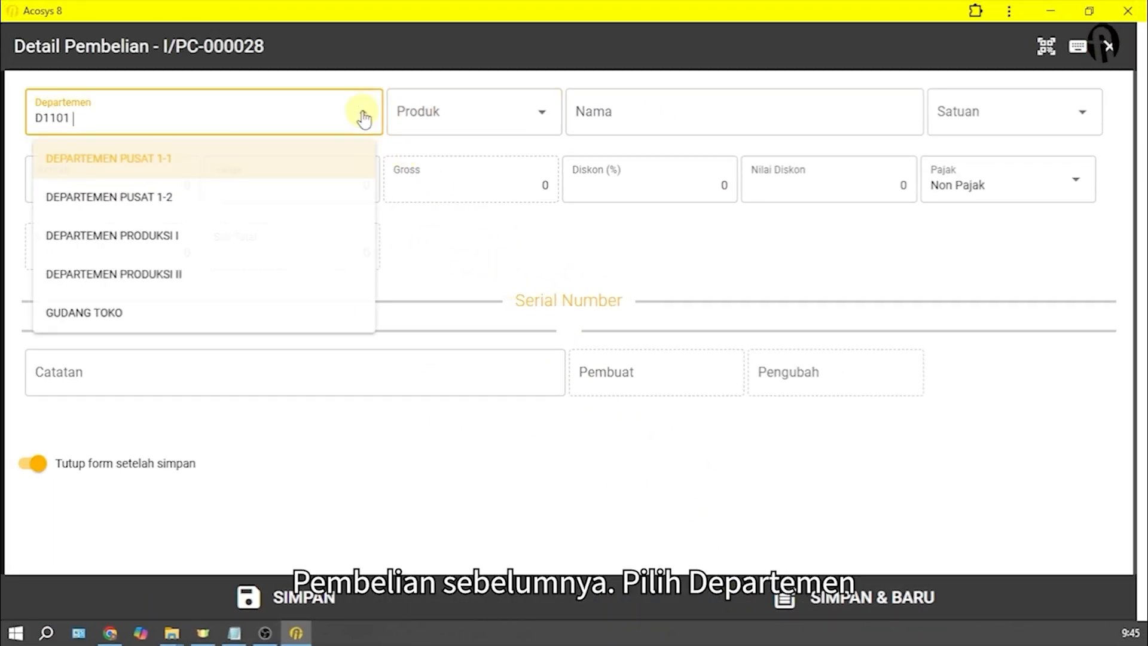
click(342, 158)
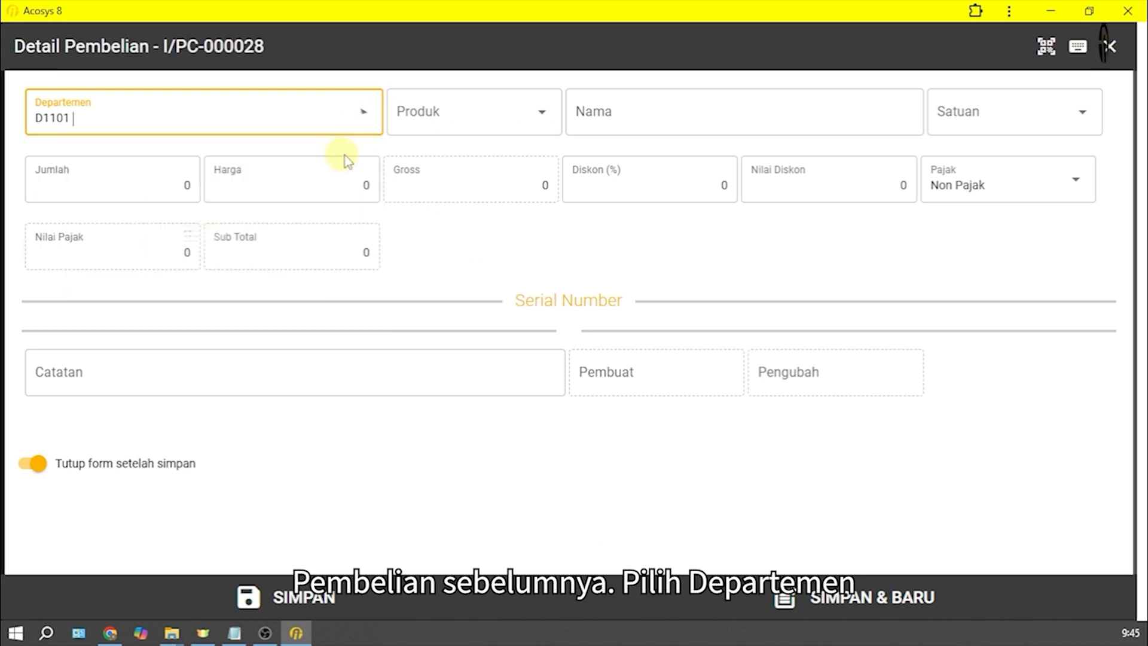
click(544, 114)
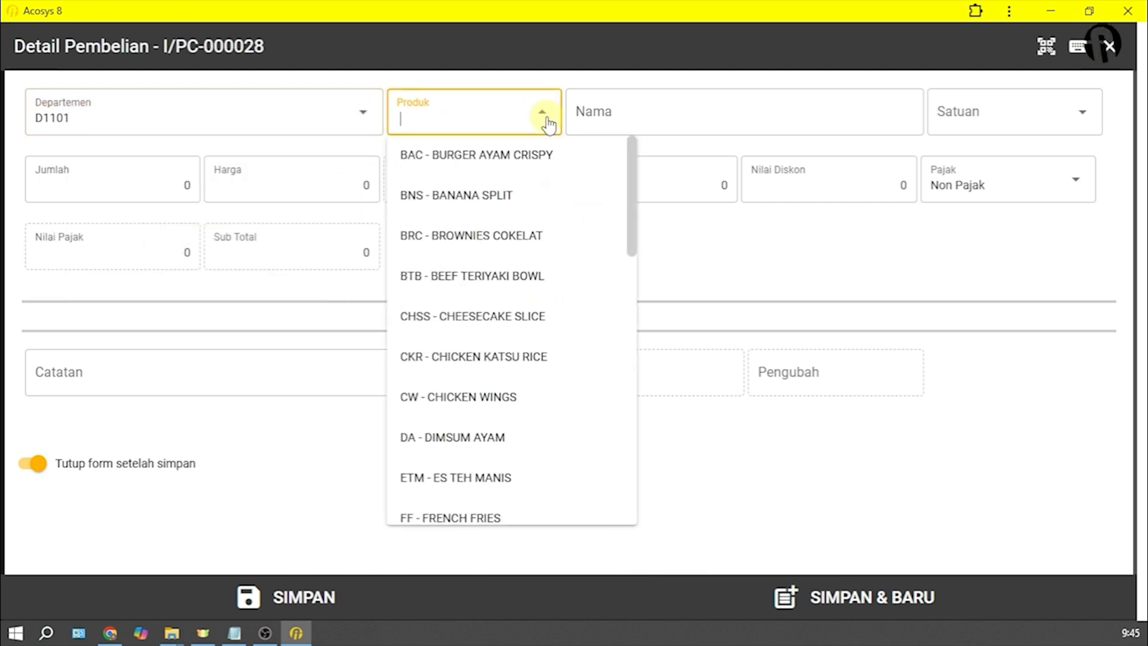
drag(628, 168, 654, 415)
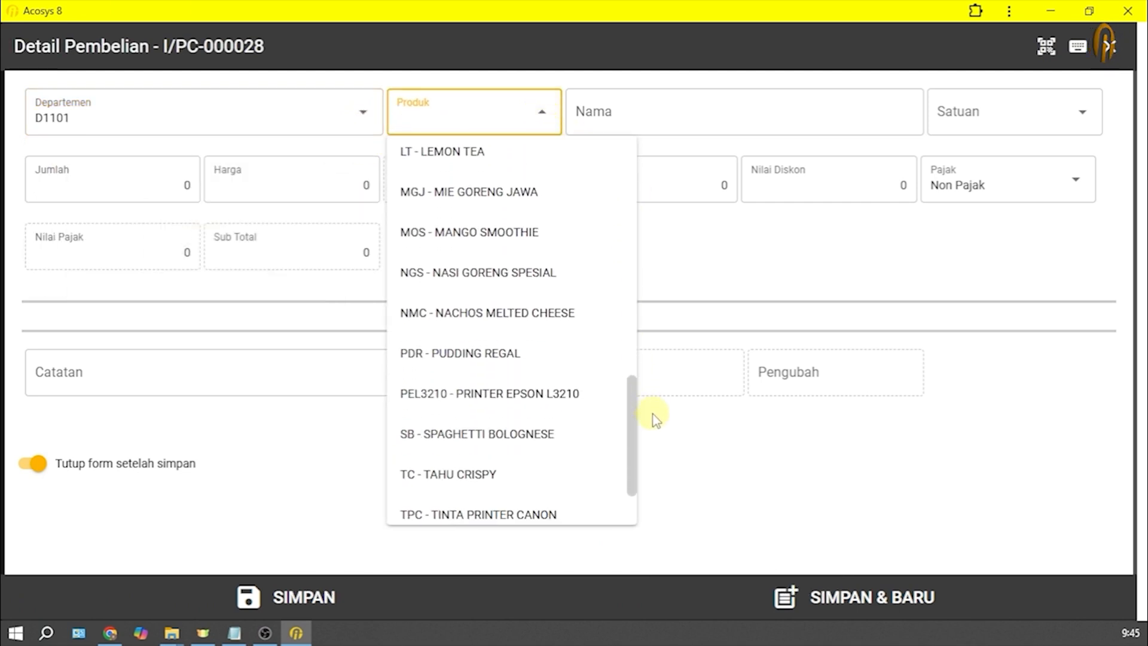
click(536, 406)
click(726, 125)
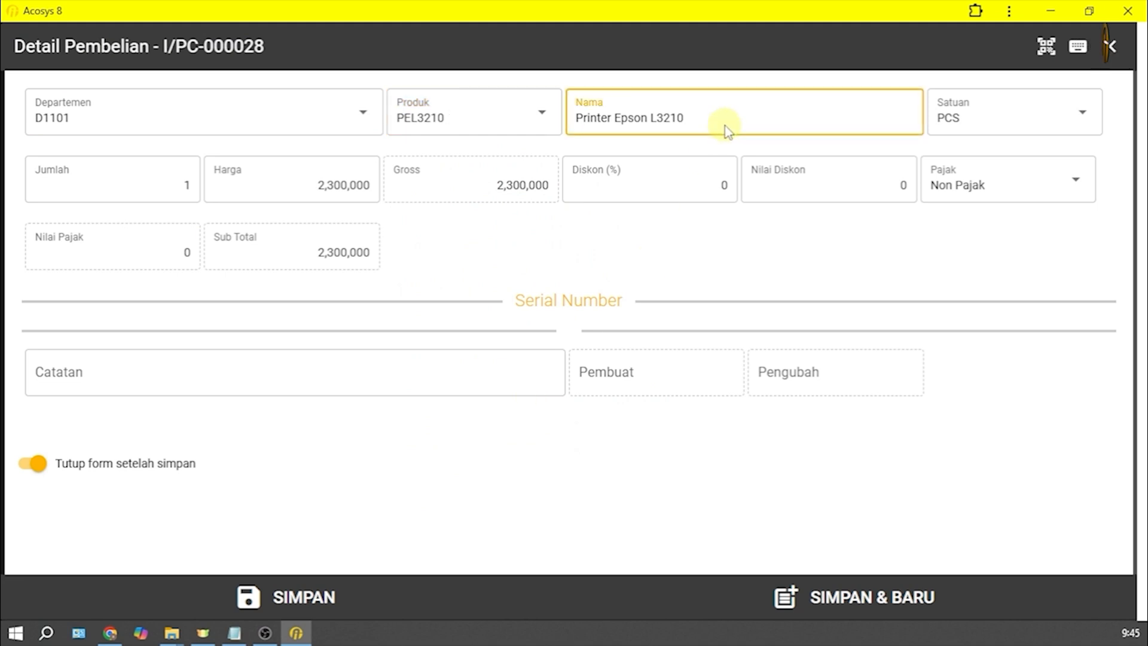
click(1046, 116)
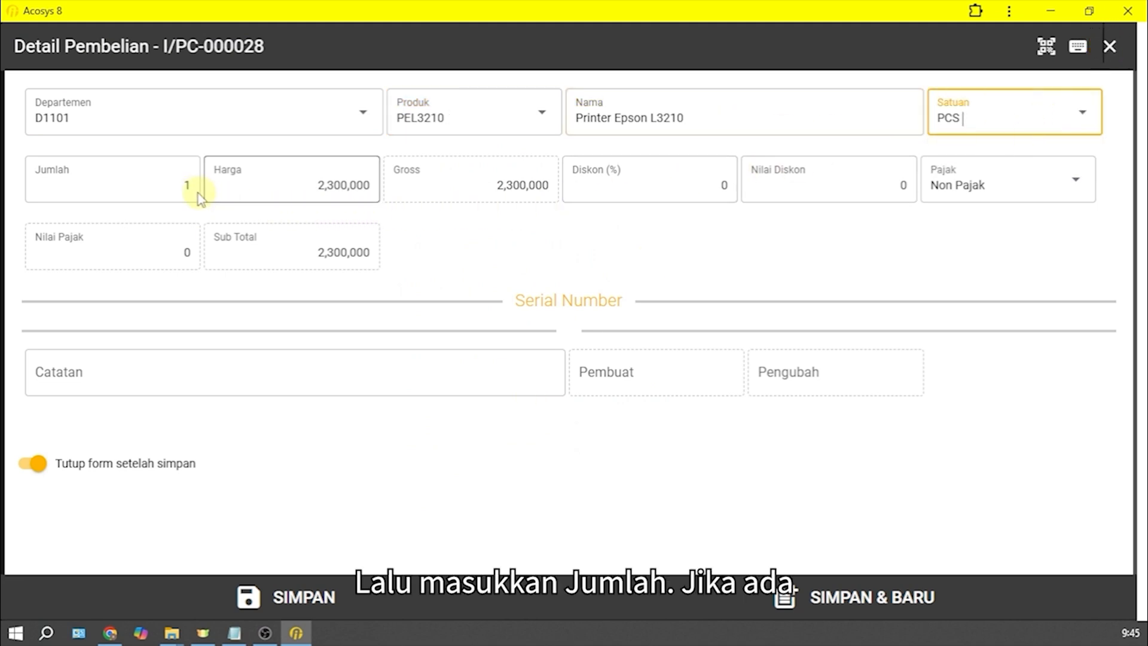
Set the printer's Jumlah to 1, leave its price and discounts as filled, and choose Non Pajak.
click(183, 181)
text(1)
click(307, 185)
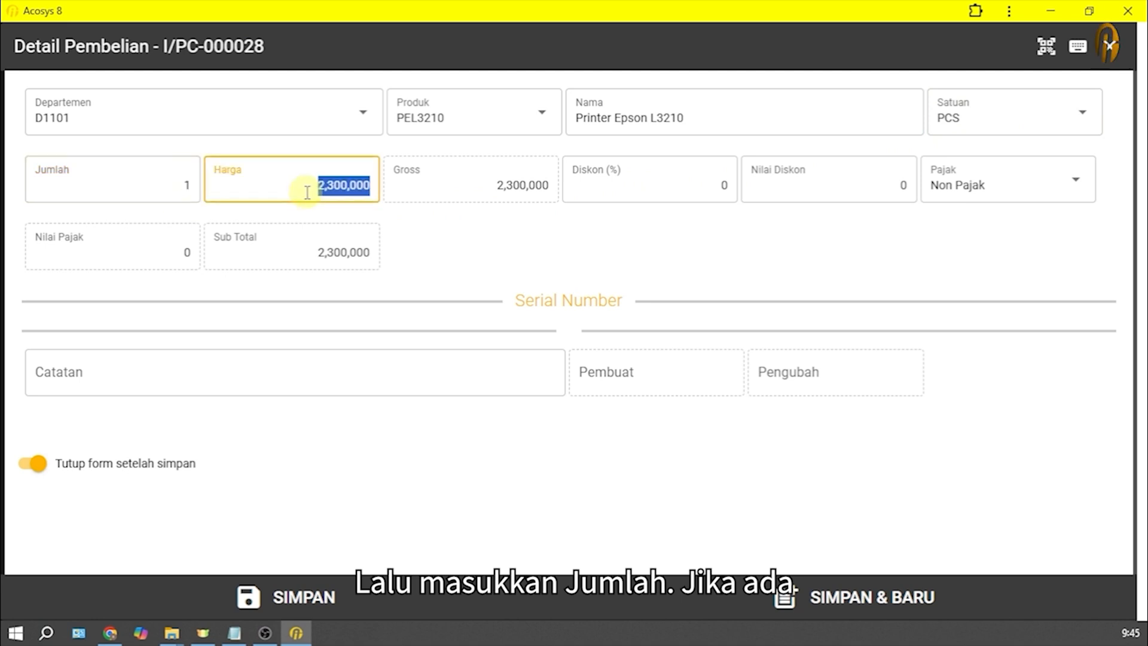
click(486, 192)
click(716, 190)
click(895, 187)
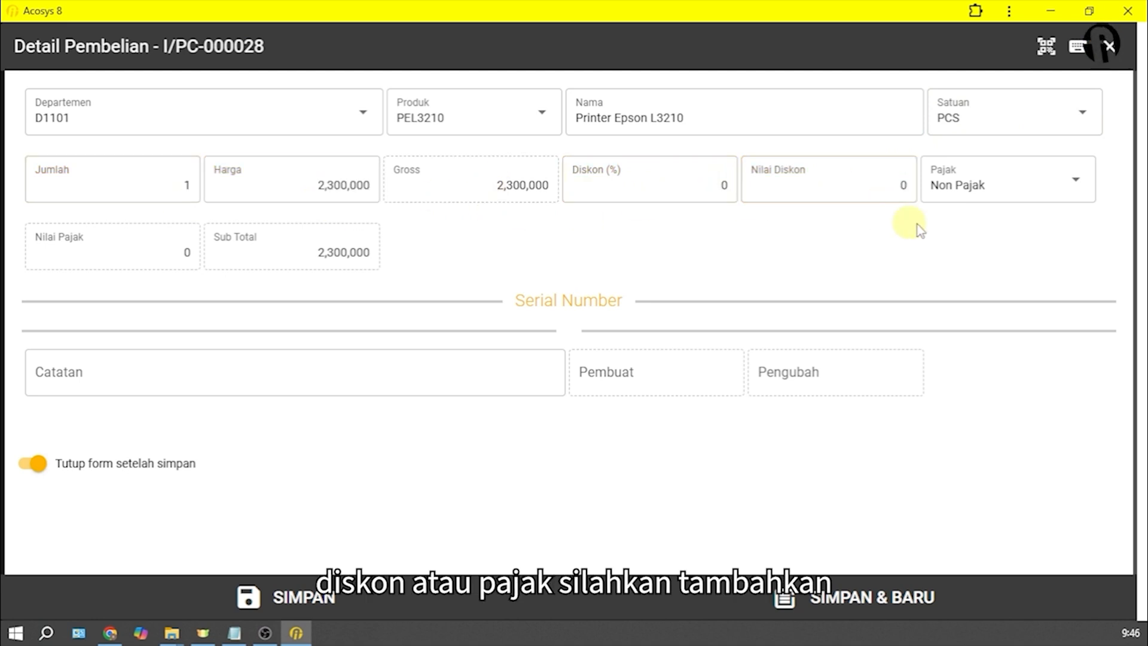
click(1084, 192)
click(1020, 227)
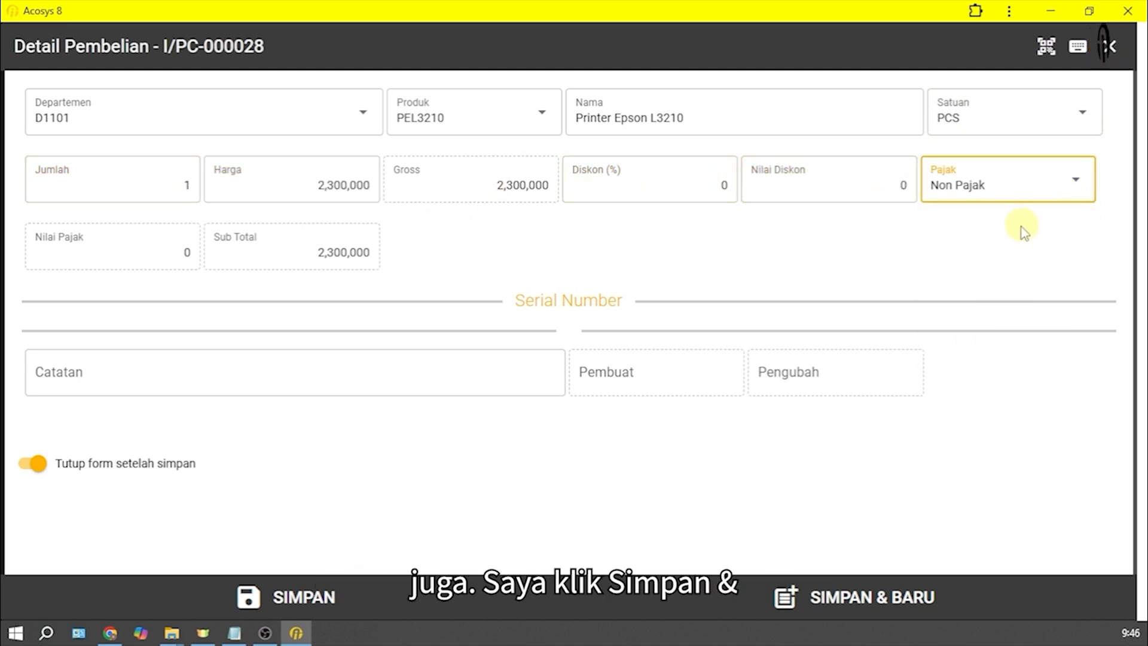
Review the printer line's tax, subtotal and Catatan fields, and save the line while starting a new one.
click(161, 257)
click(333, 247)
click(329, 359)
click(616, 380)
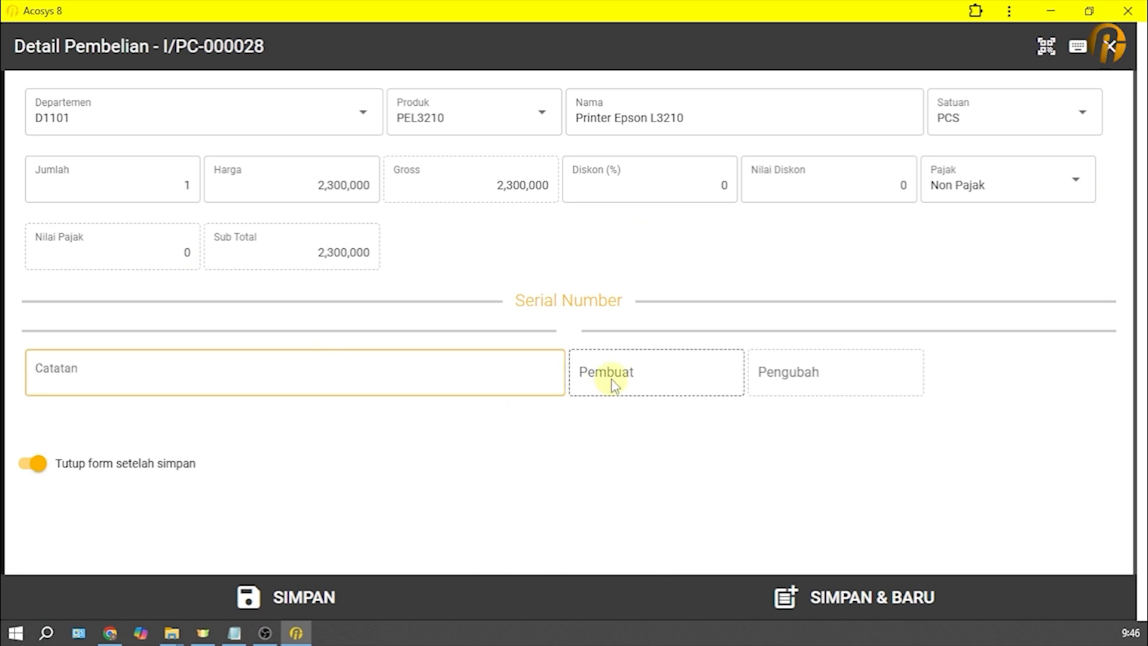
click(803, 385)
click(859, 593)
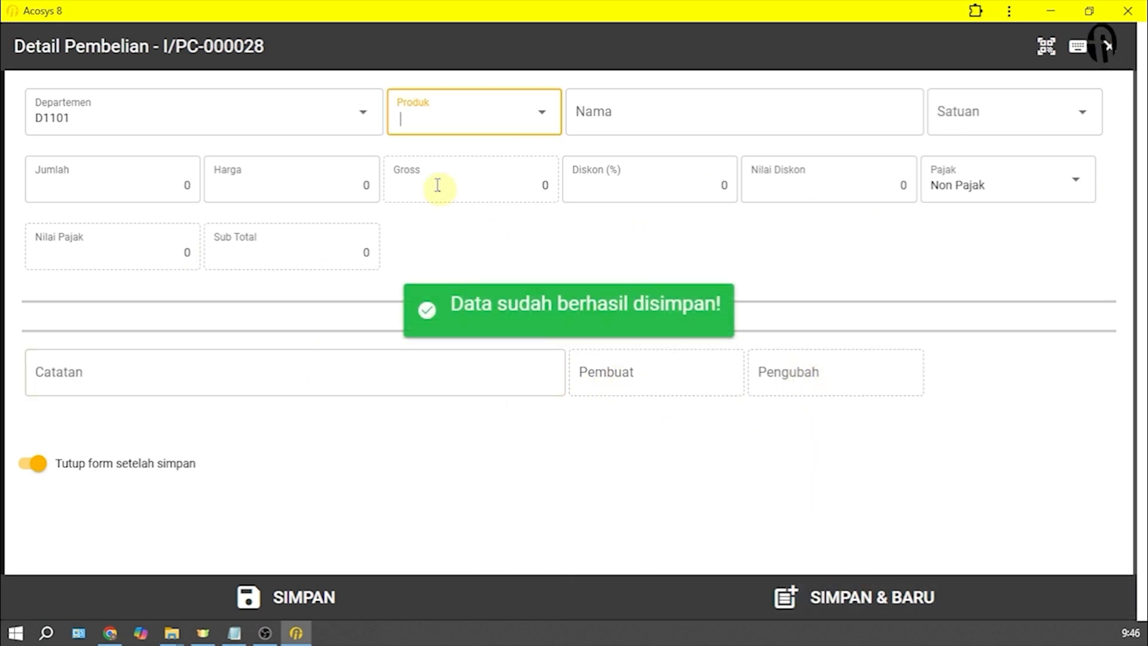
Select TPC - TINTA PRINTER CANON as the new line's product, keeping its Nama and Satuan.
drag(632, 224, 635, 494)
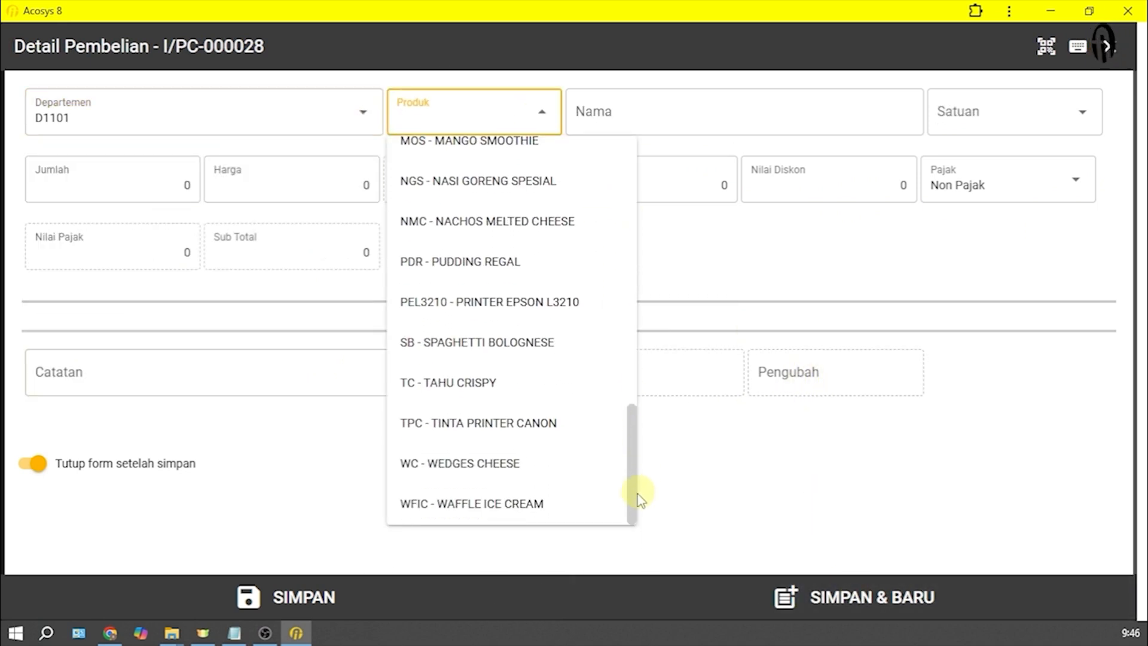
click(518, 430)
click(697, 118)
click(994, 116)
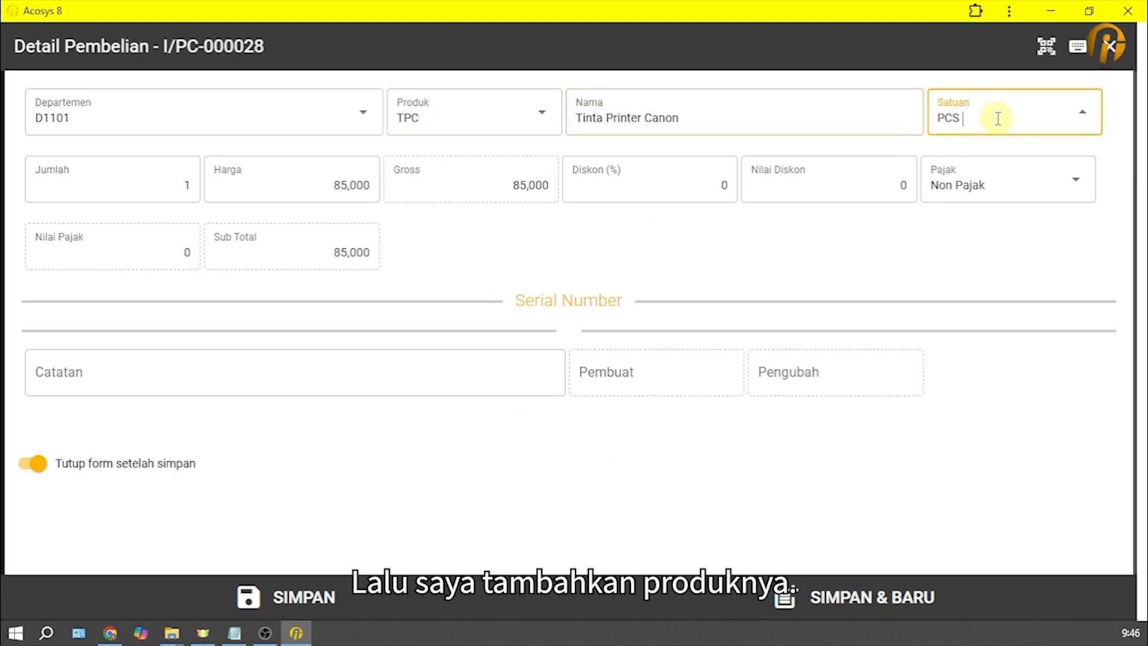
Set the printer ink's Jumlah to 2, leave its price and discounts as filled, and choose Non Pajak.
click(162, 188)
text(2)
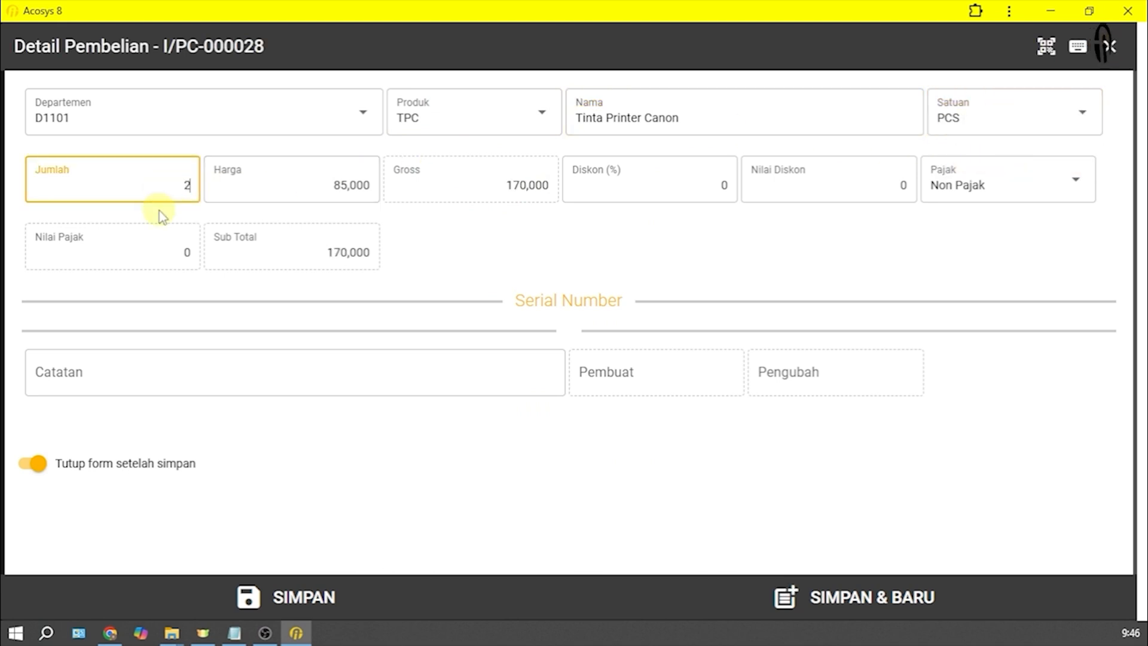
key(Tab)
click(500, 197)
click(714, 200)
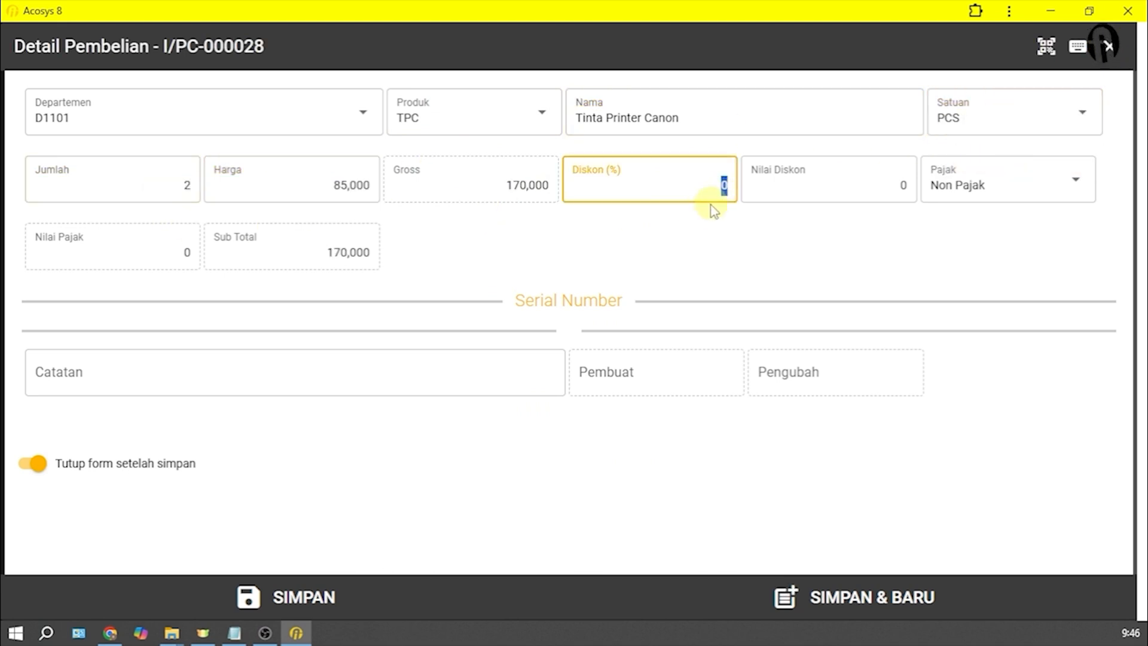
click(879, 187)
click(1040, 190)
click(1024, 225)
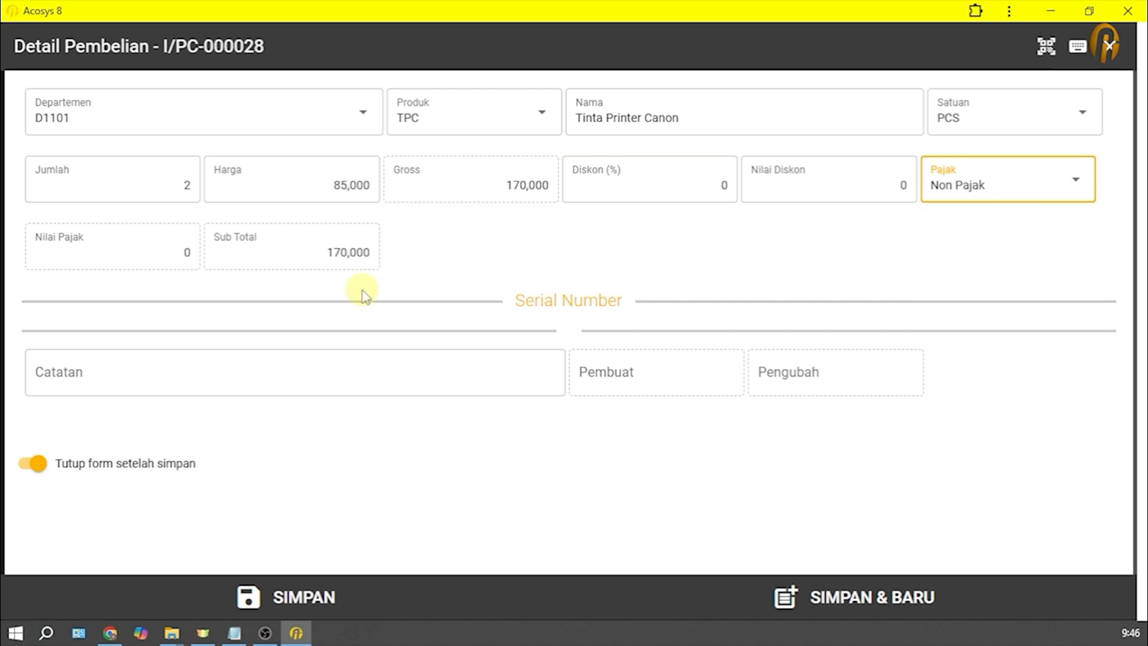
Leave Catatan empty on the printer ink line and save it, returning to the purchase form.
click(139, 267)
click(469, 385)
click(799, 390)
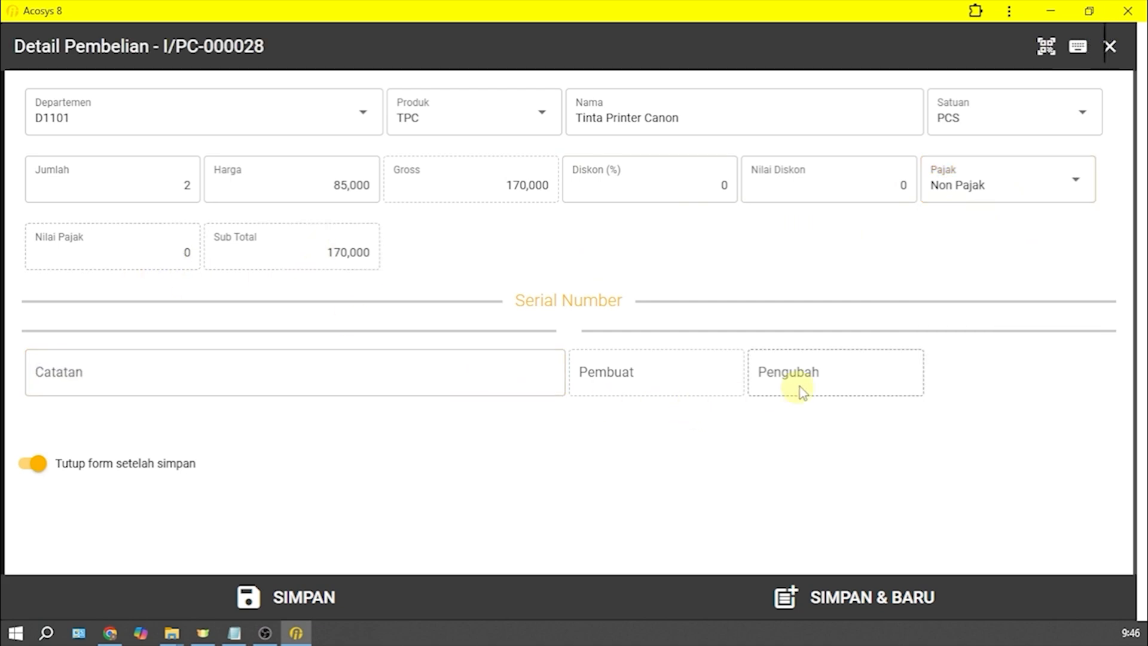
click(352, 597)
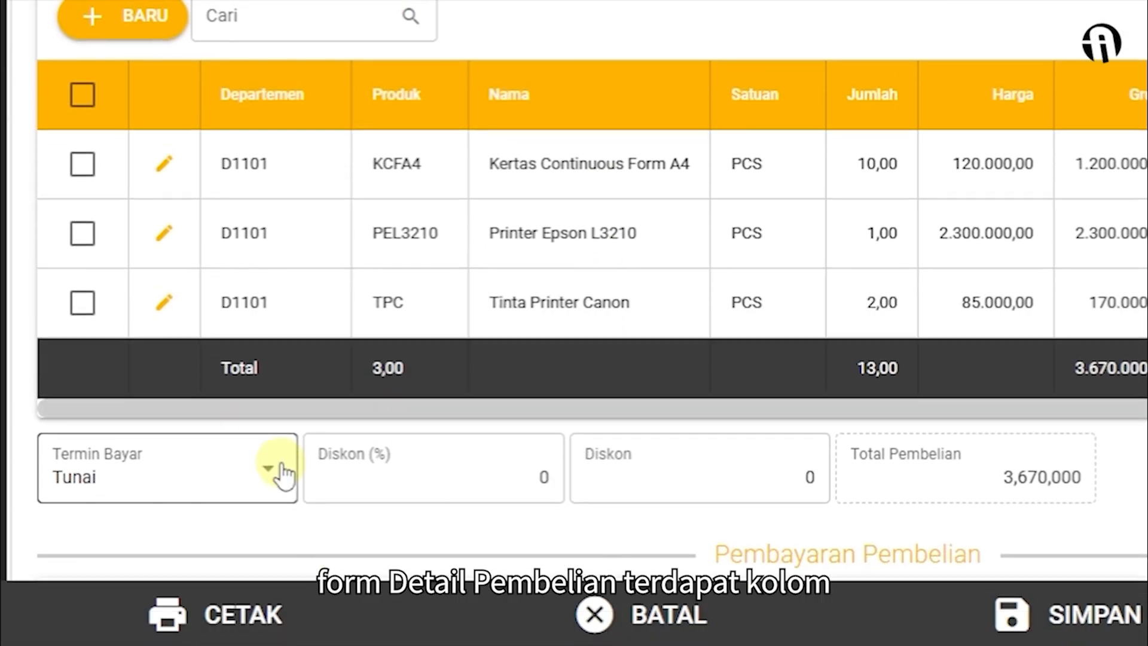
Set the purchase's Termin Bayar to Kredit with a Batas hari diskon of 10 days.
click(281, 473)
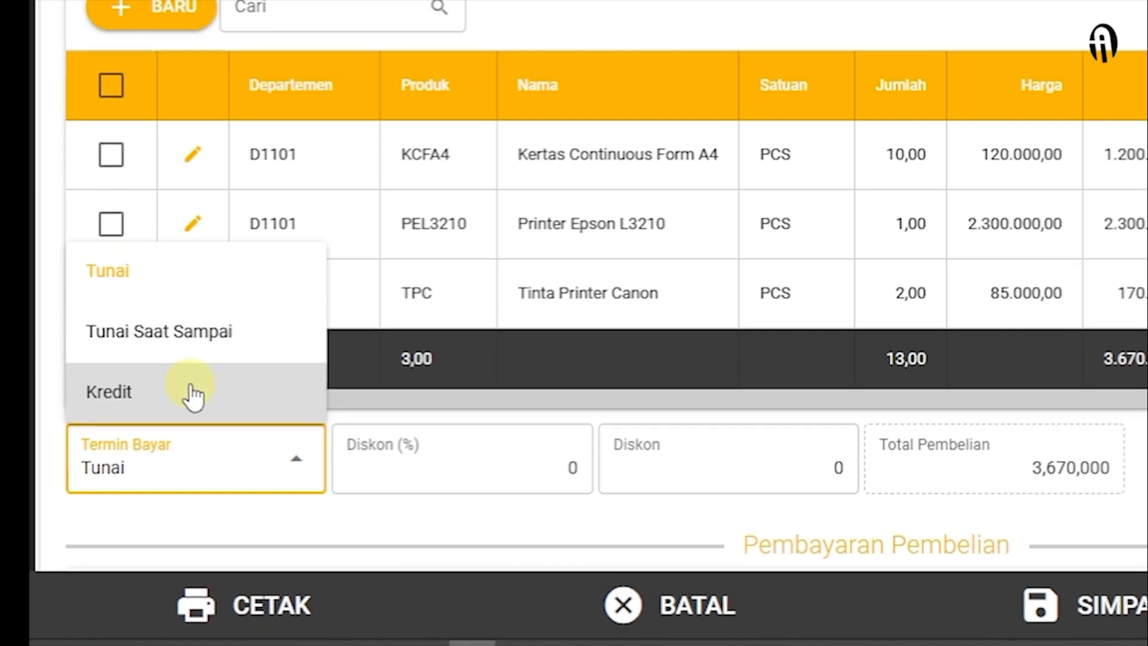
click(190, 390)
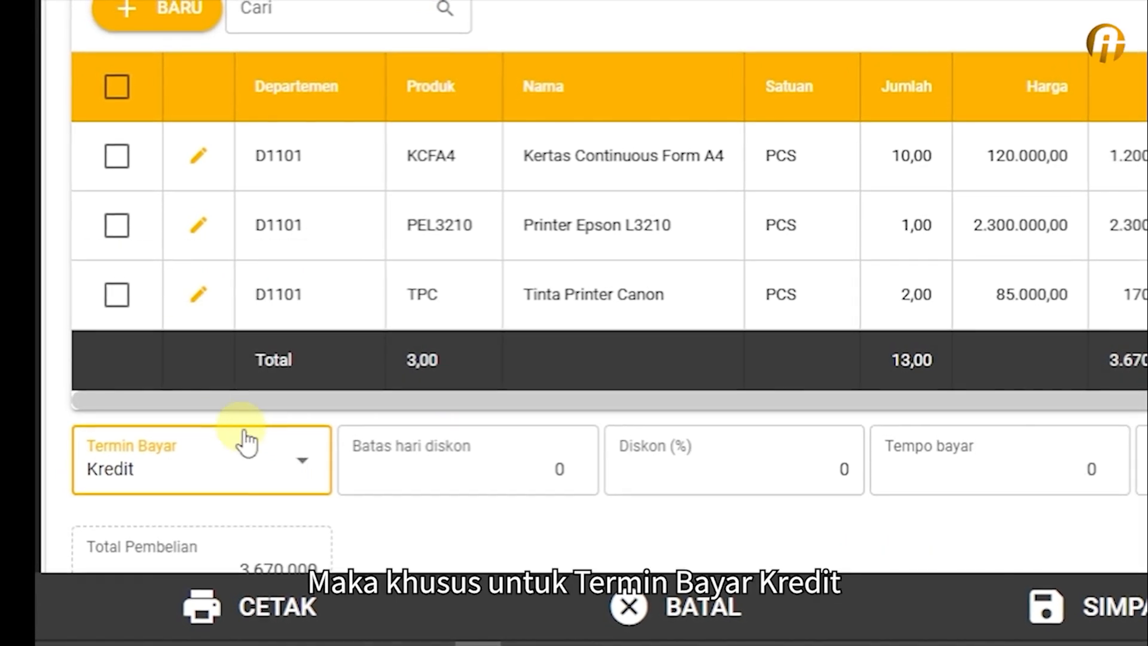
click(452, 460)
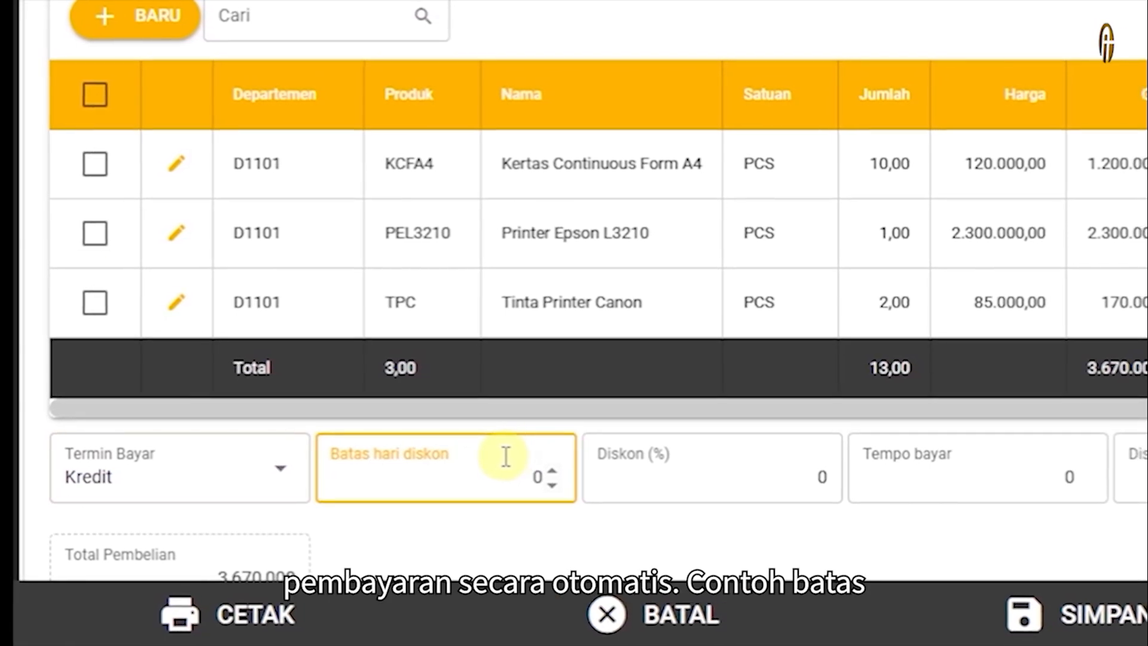
click(505, 477)
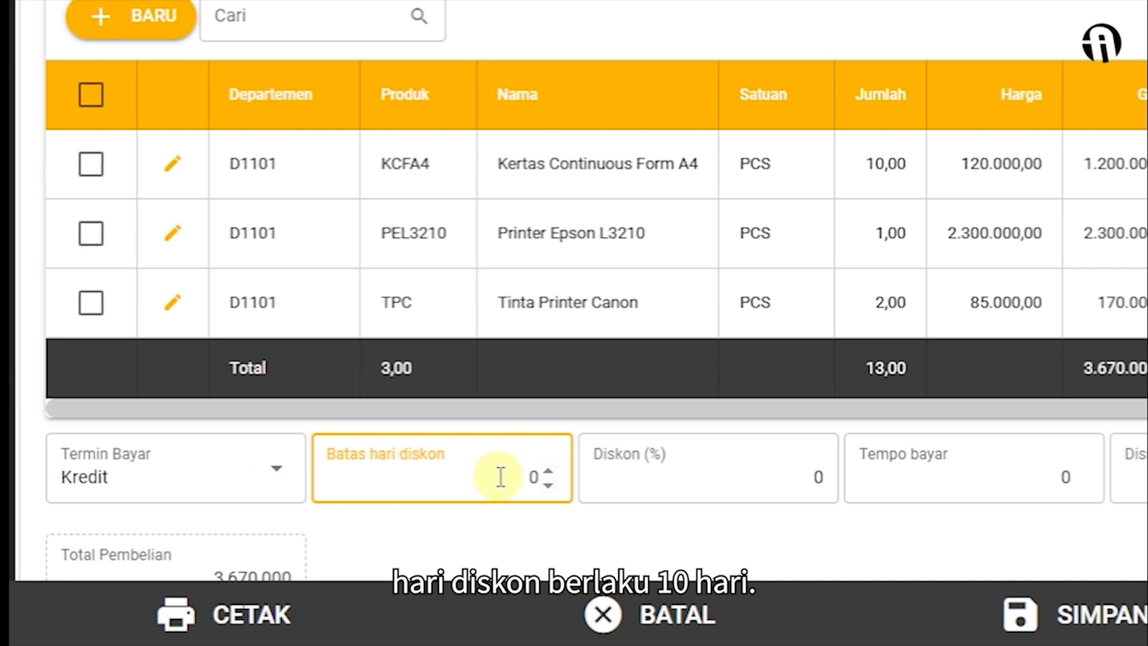
text(1)
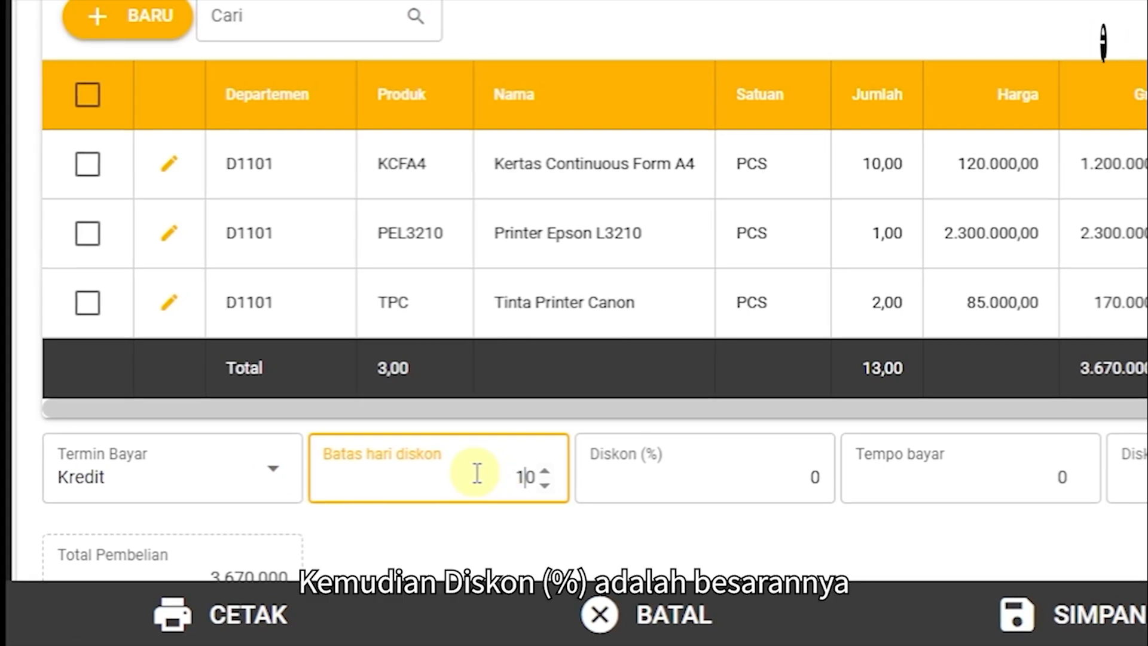
Set the credit term's Diskon (%) to 2 and Tempo bayar to 30 days, and select the purchase-wide Diskon (%) field.
click(750, 487)
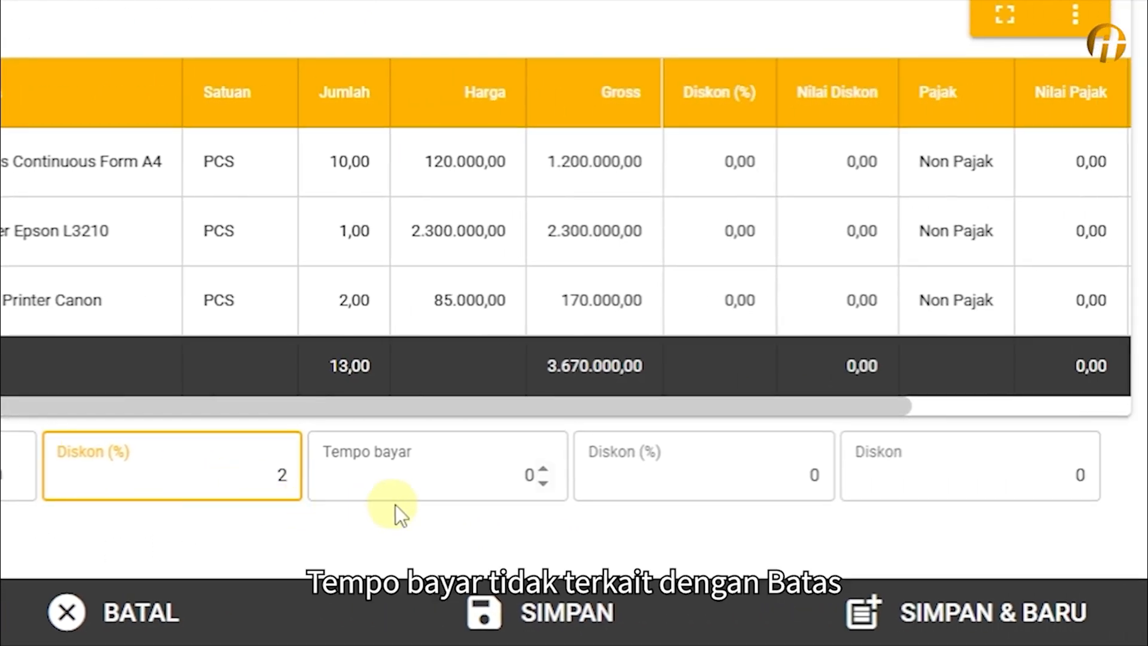
click(457, 480)
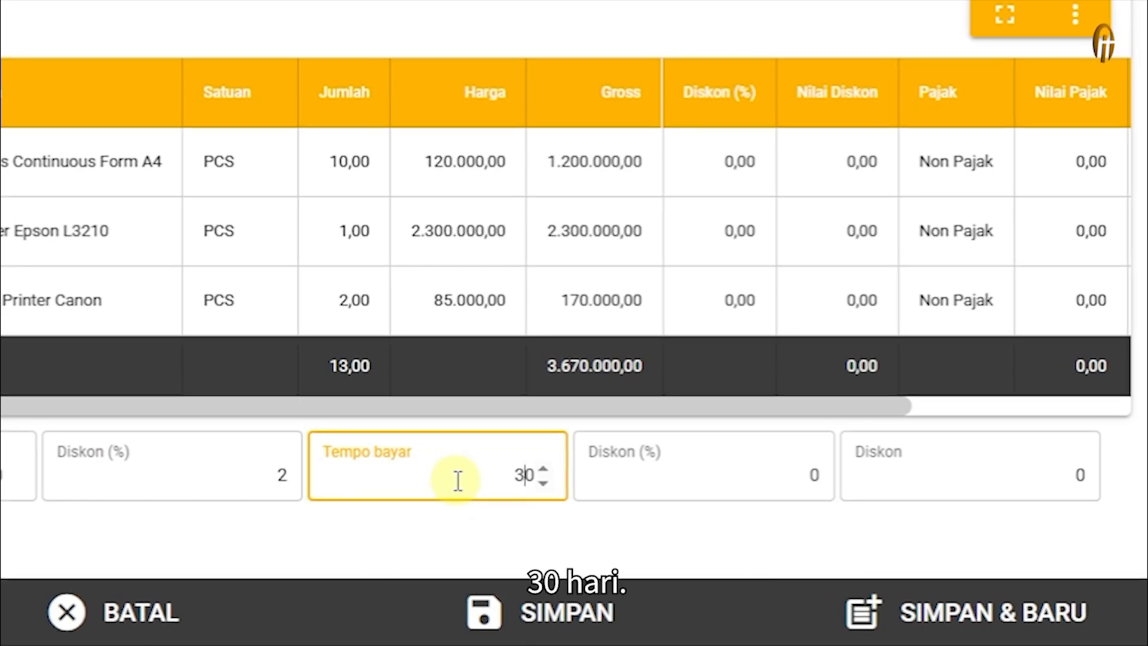
click(764, 477)
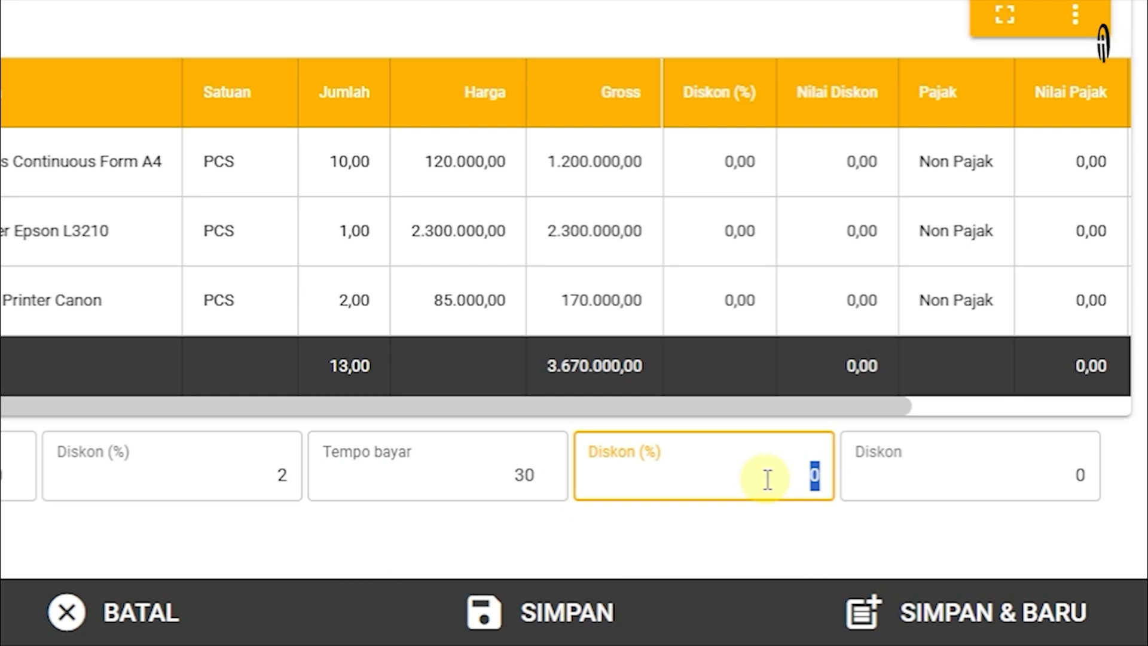
Leave the purchase-wide Diskon (%) and Diskon at 0, and close the Pembayaran Pembelian entry form without recording a payment.
click(1004, 480)
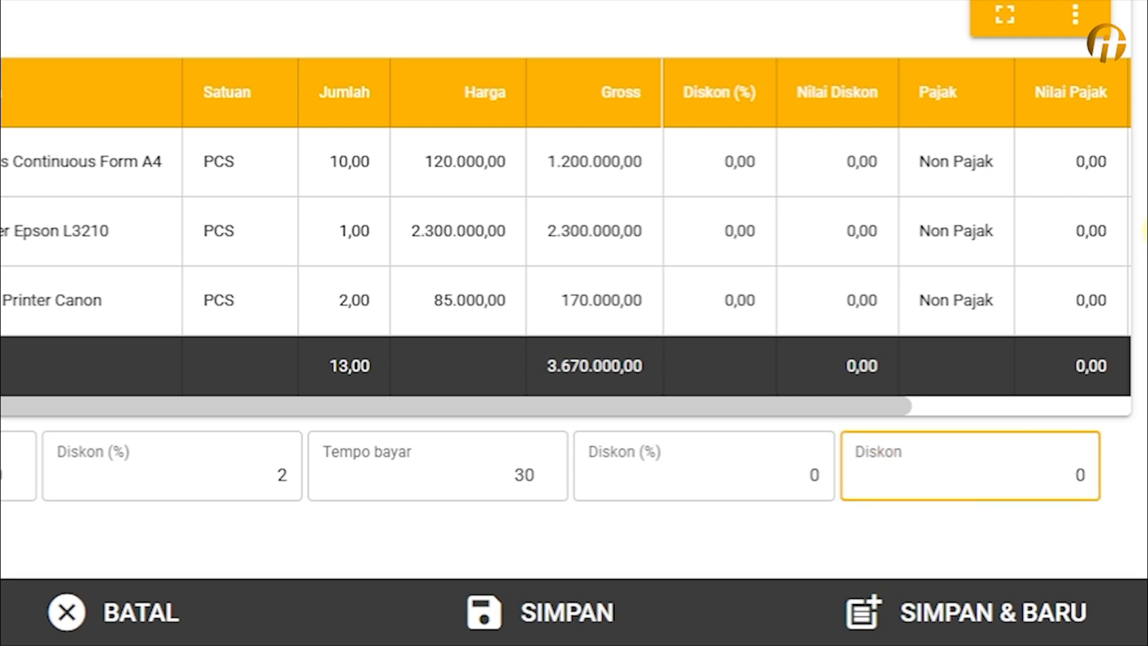
scroll(574, 270, down, 5)
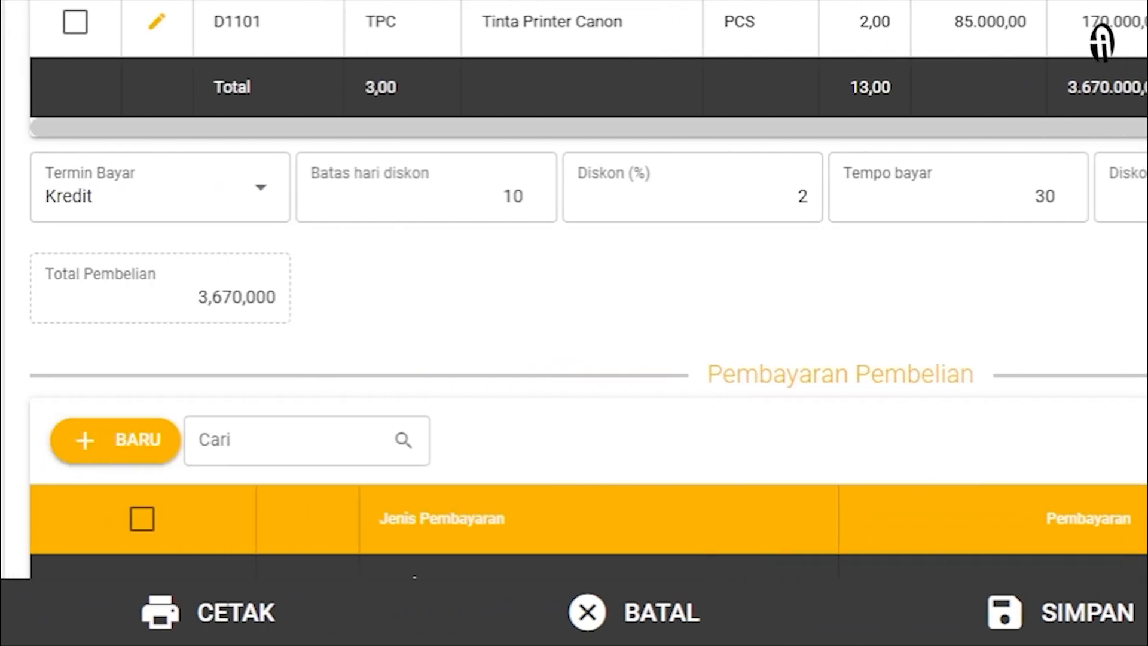
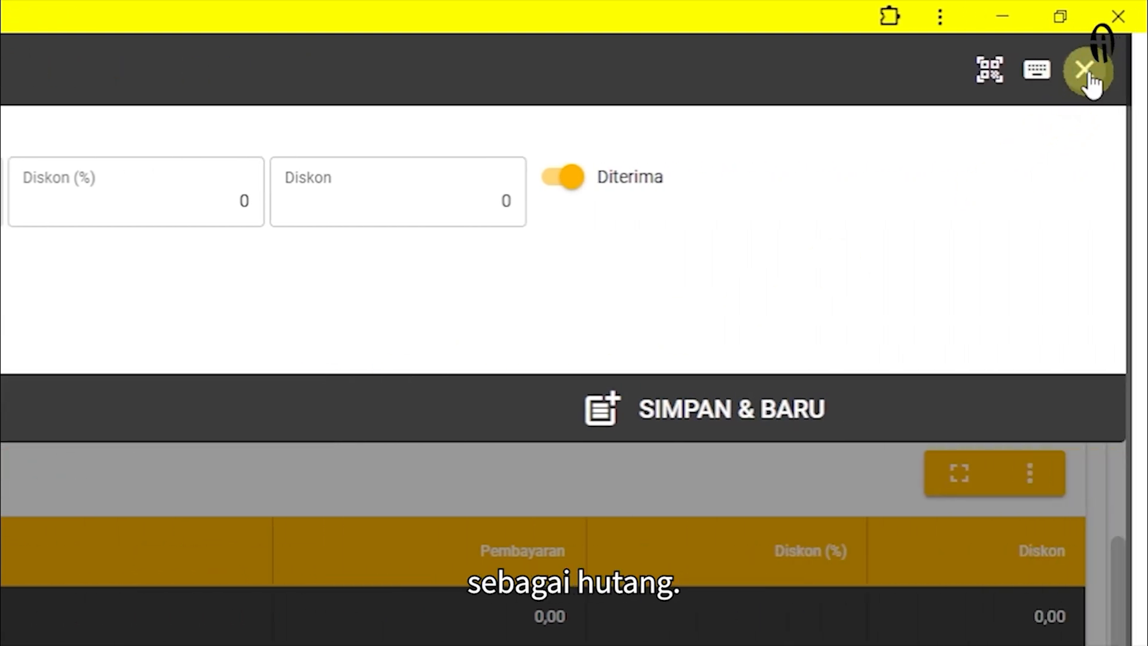
click(1086, 70)
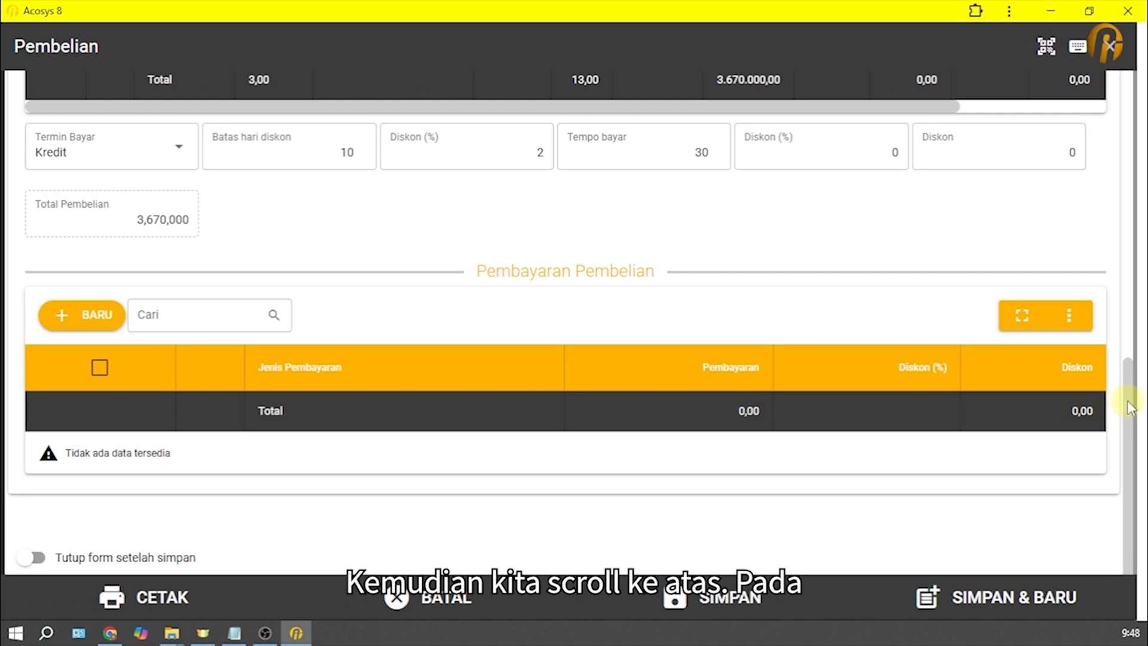
Review the purchase's additional sections: Biaya, Hadiah dan Poin, Pajak Tambahan and Lainnya.
drag(1128, 397, 1136, 75)
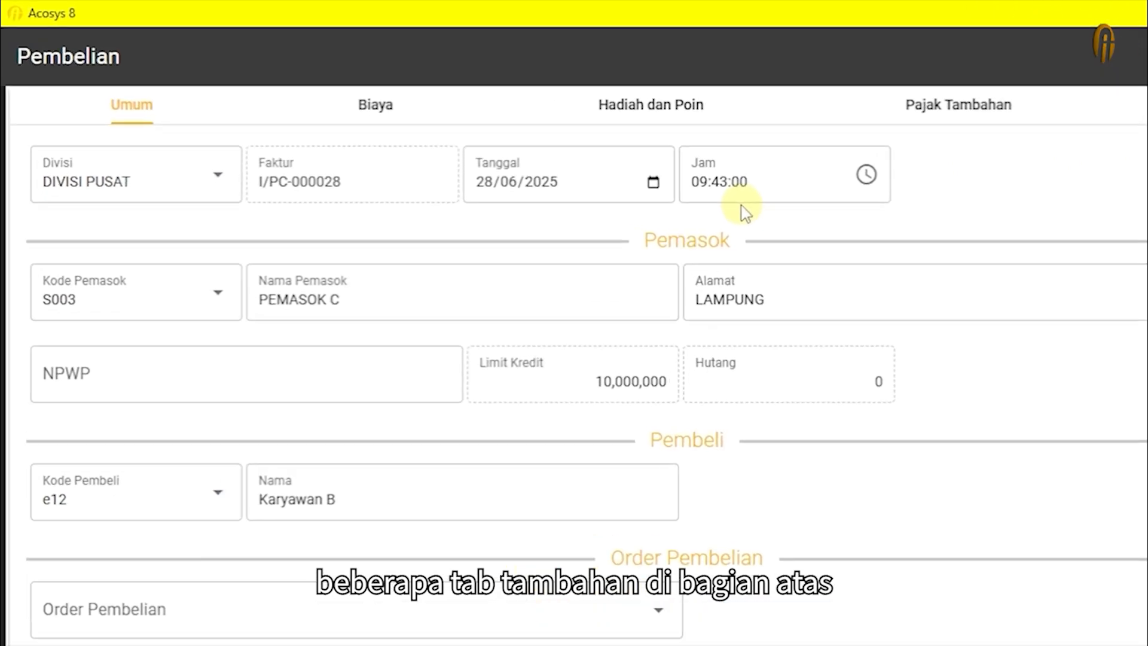
click(438, 137)
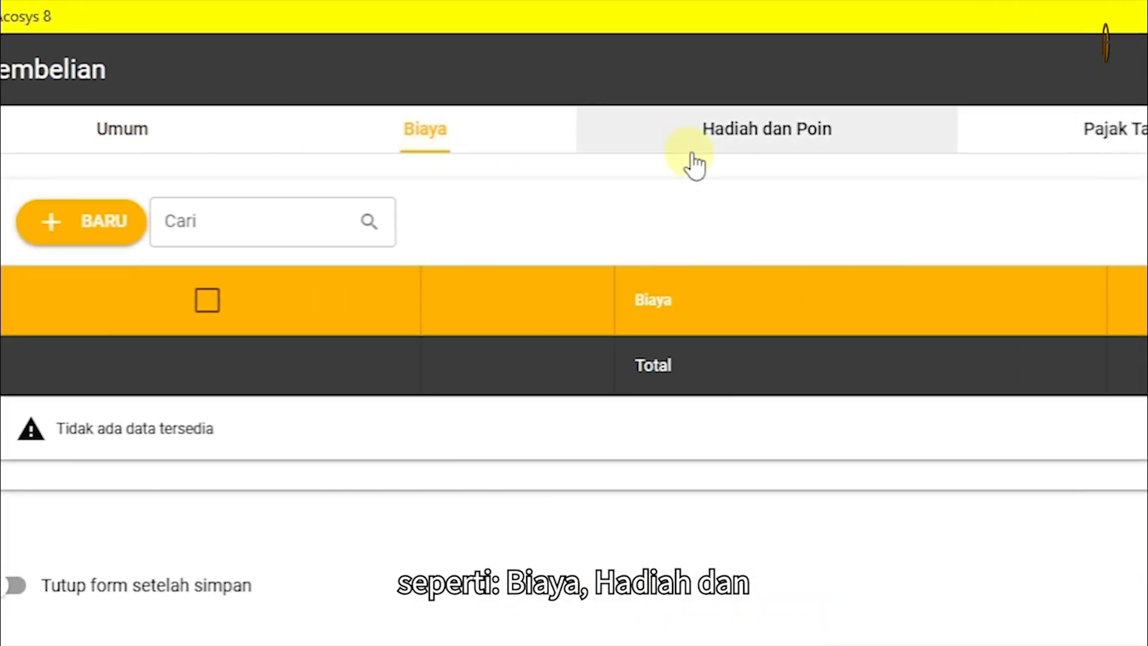
click(811, 157)
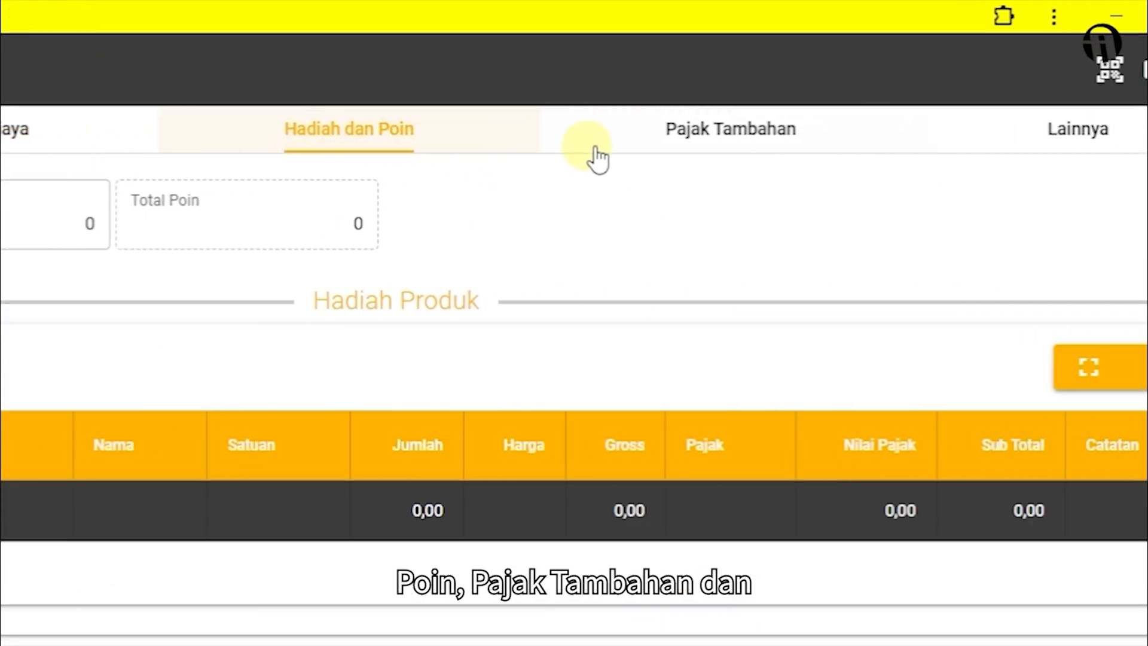
click(945, 149)
click(891, 143)
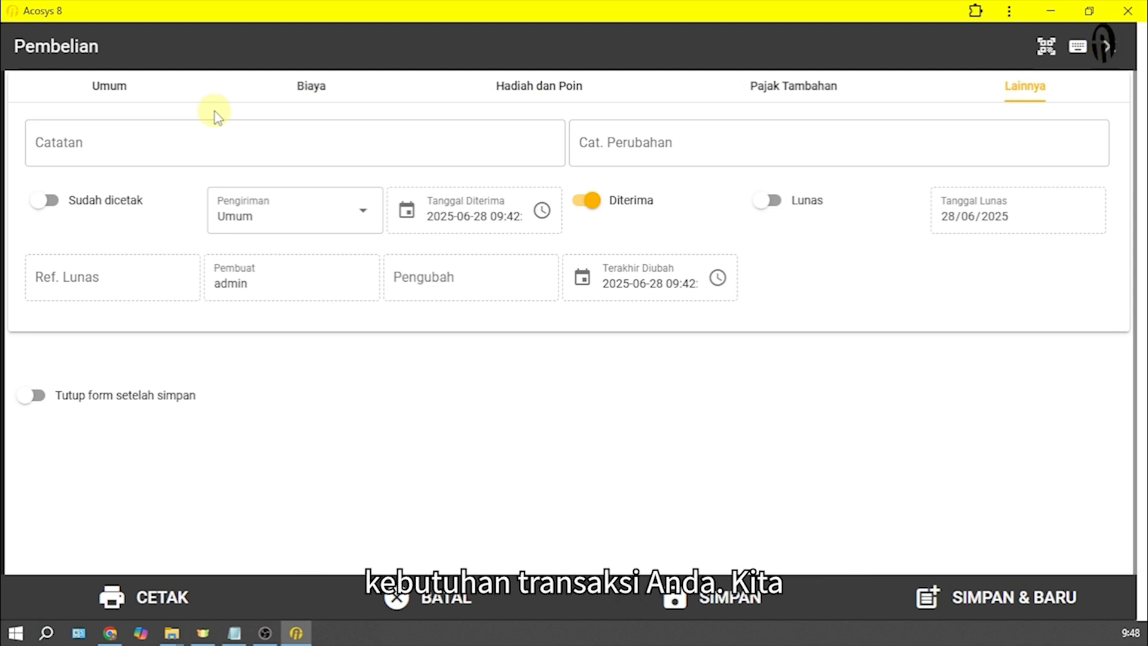
Return to the purchase's Umum section, save the transaction and close the purchase form.
click(132, 89)
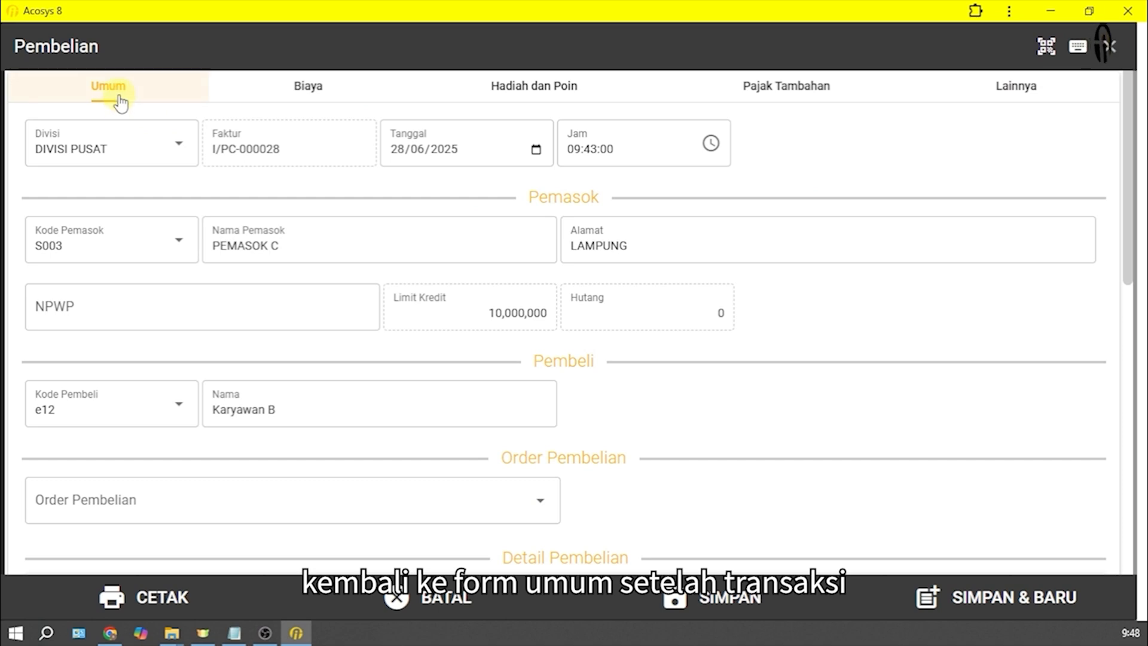
click(773, 610)
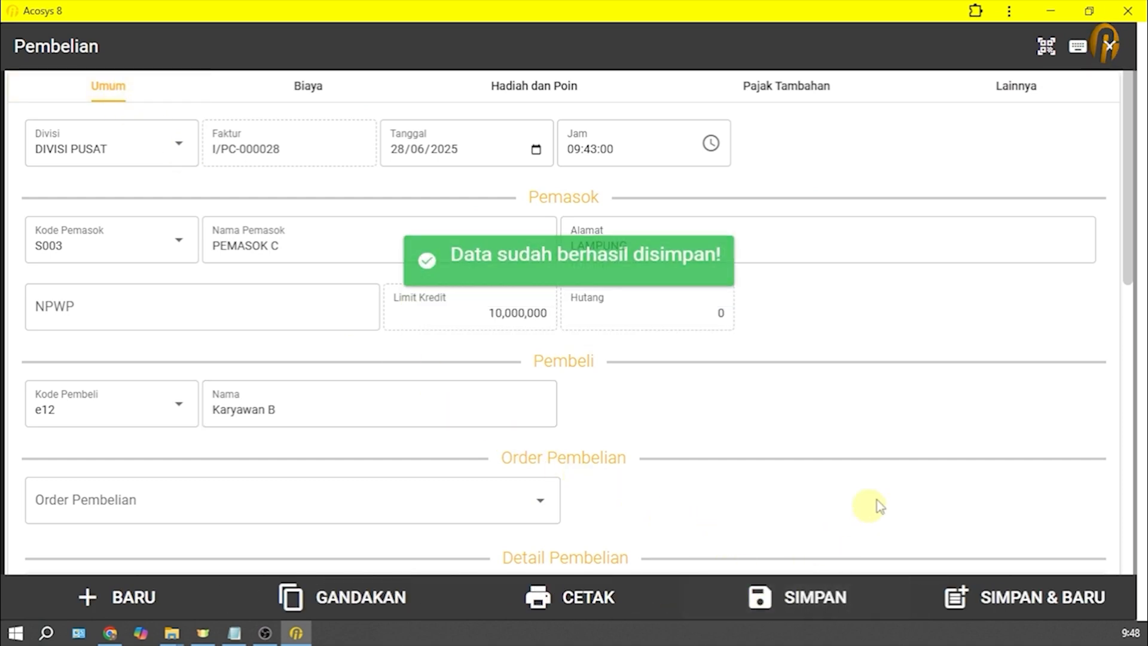
click(1109, 46)
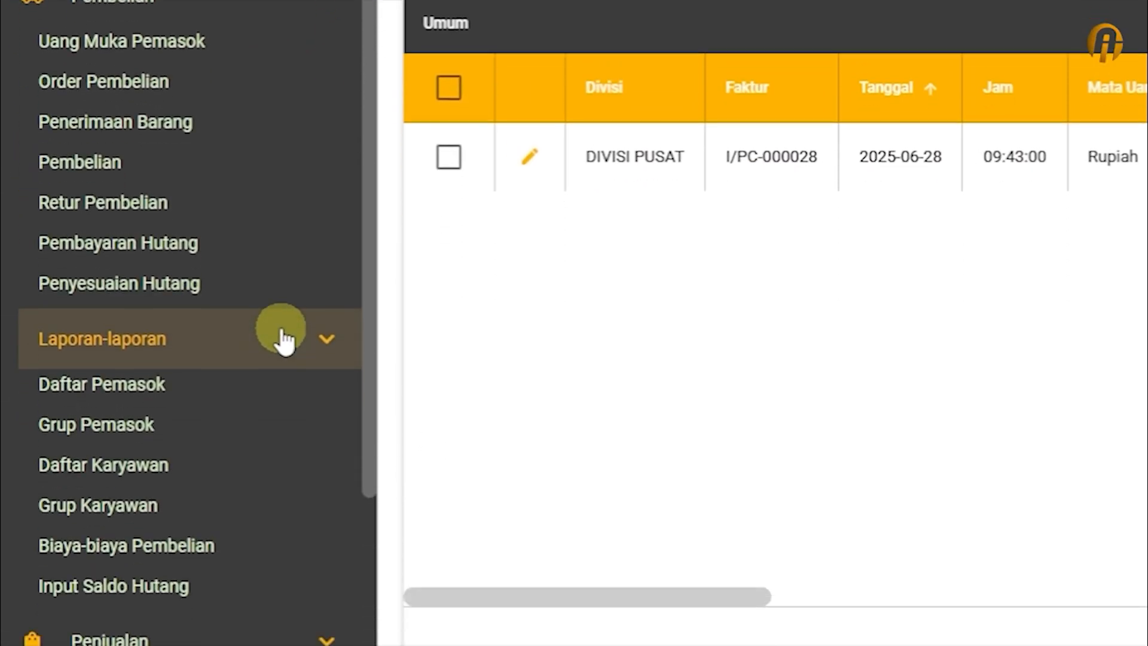
Open the Hutang Dagang report from the purchasing reports and set its Tanggal to 28/06/2025.
click(285, 339)
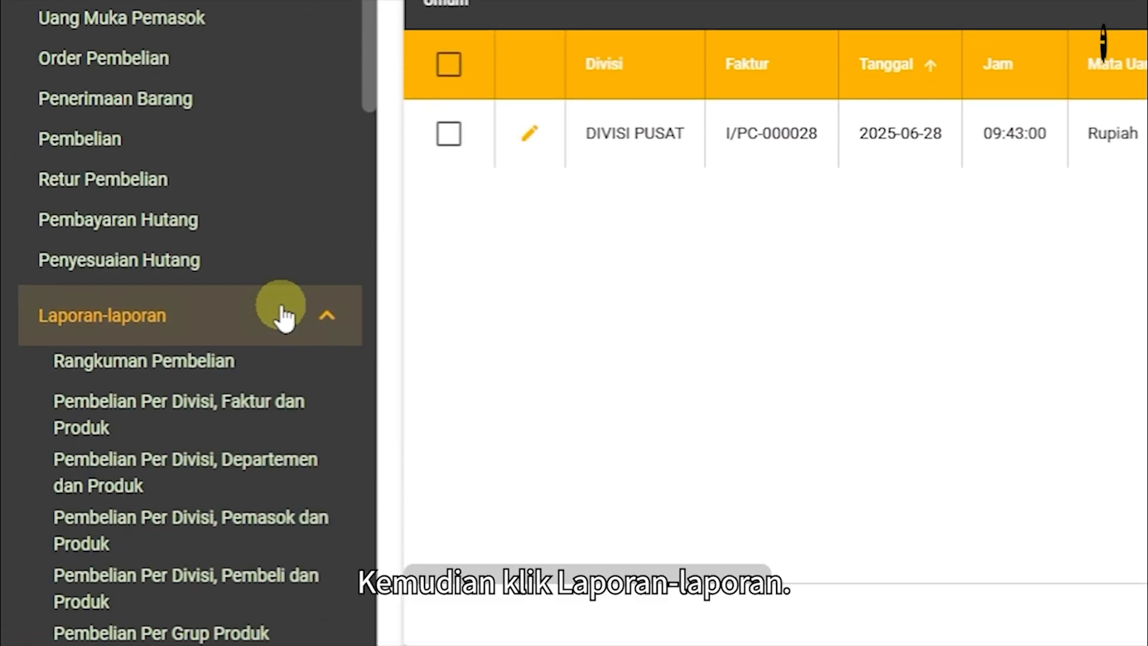
drag(369, 1, 393, 385)
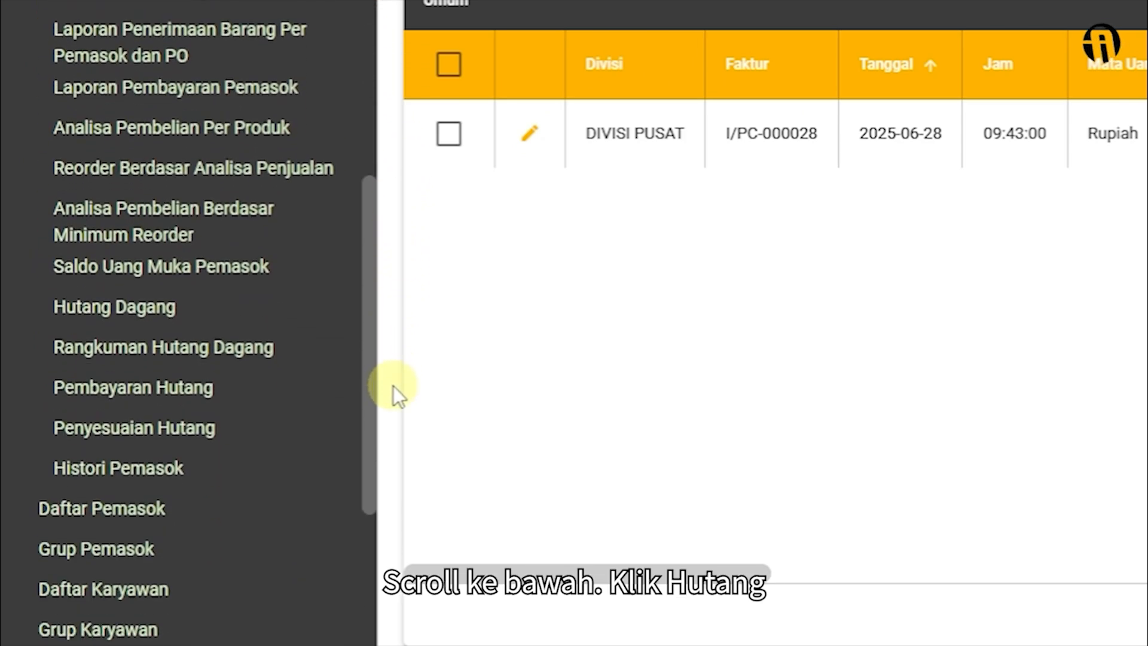
click(175, 308)
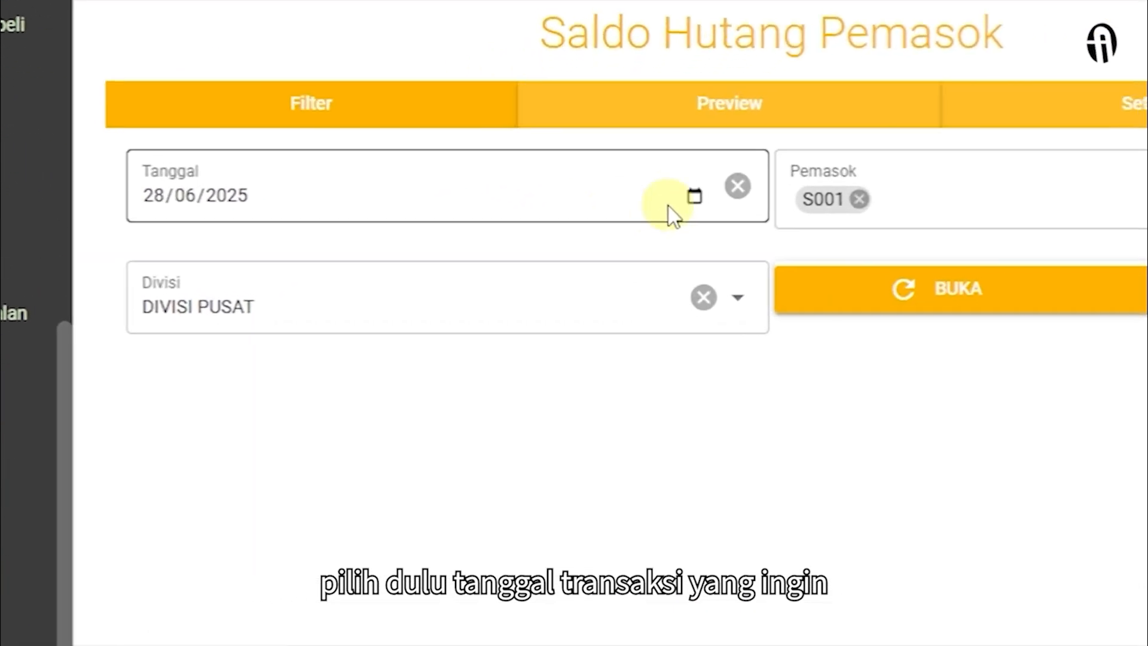
click(651, 218)
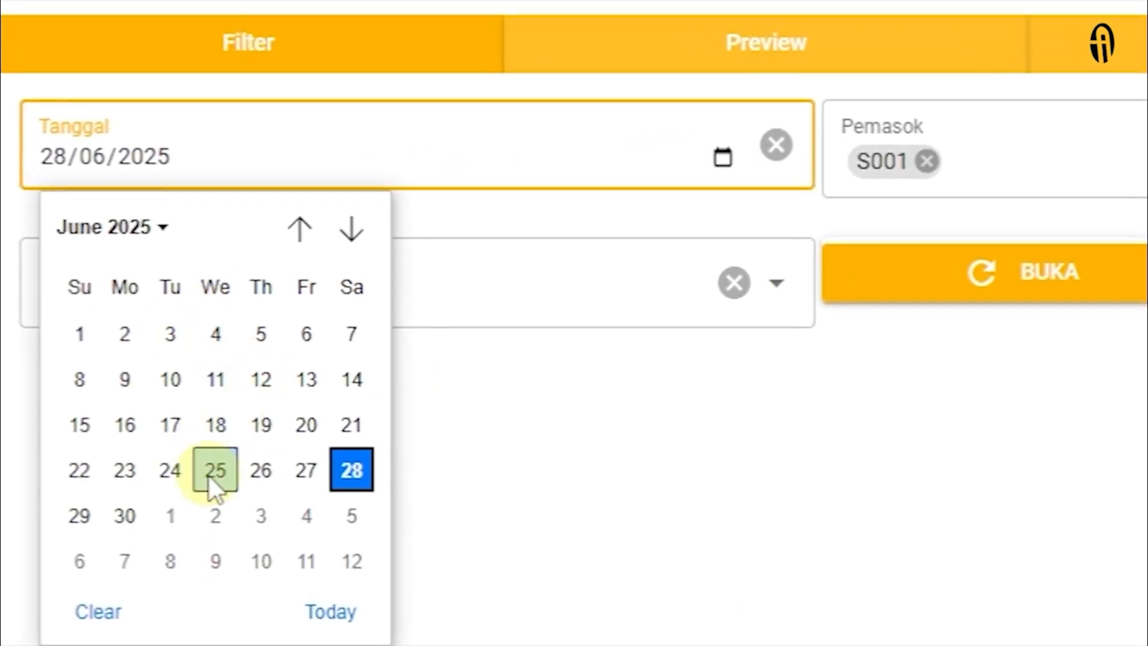
click(352, 471)
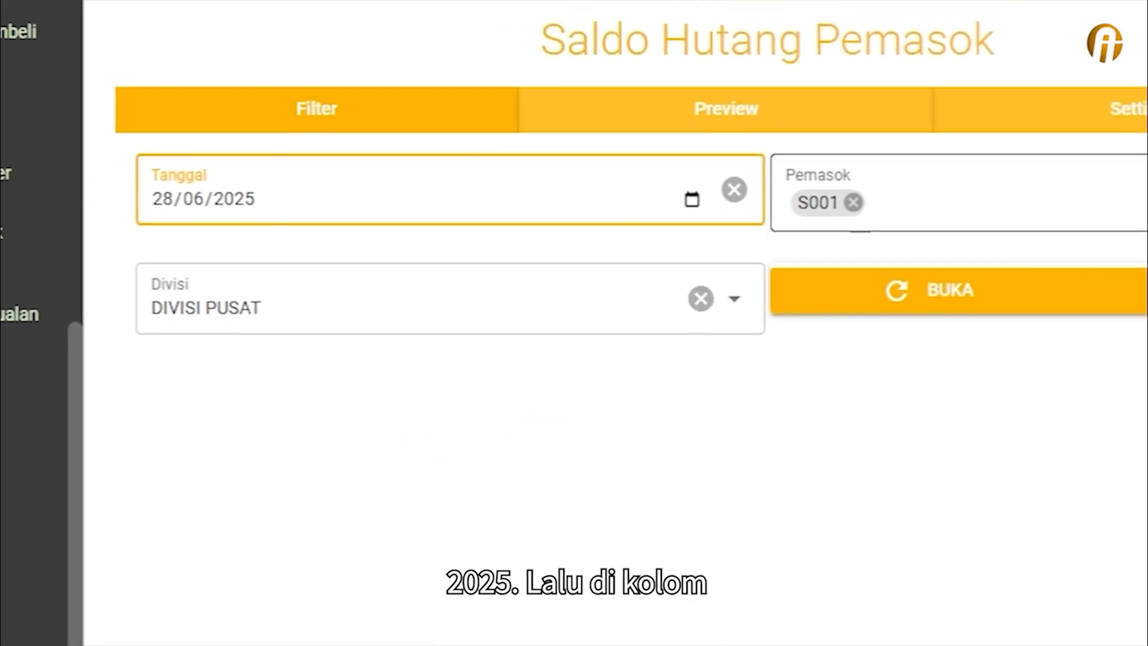
Add suppliers S002, S003, S004 and S005 to the report's Pemasok filter alongside S001.
click(1017, 197)
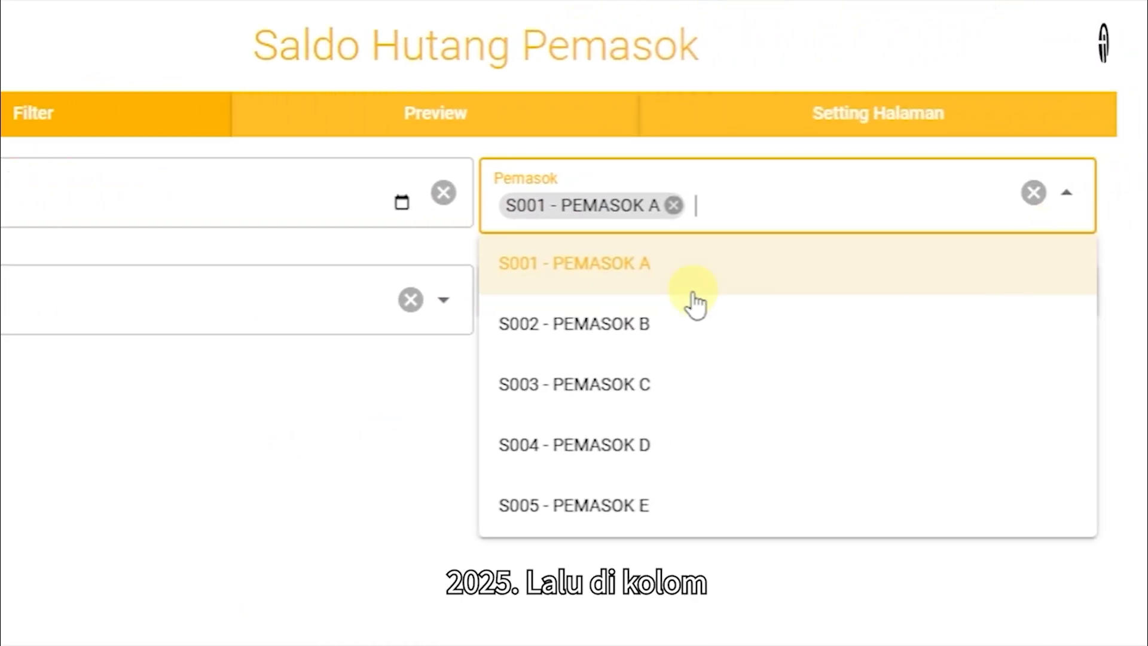
click(688, 326)
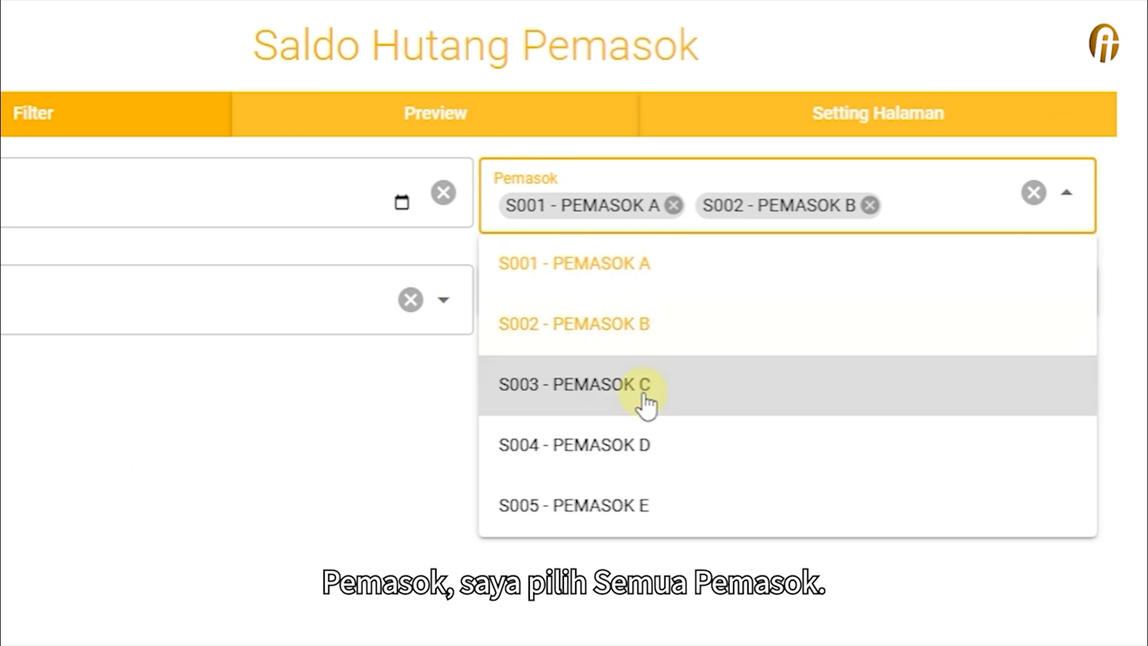
click(646, 398)
click(644, 484)
click(643, 532)
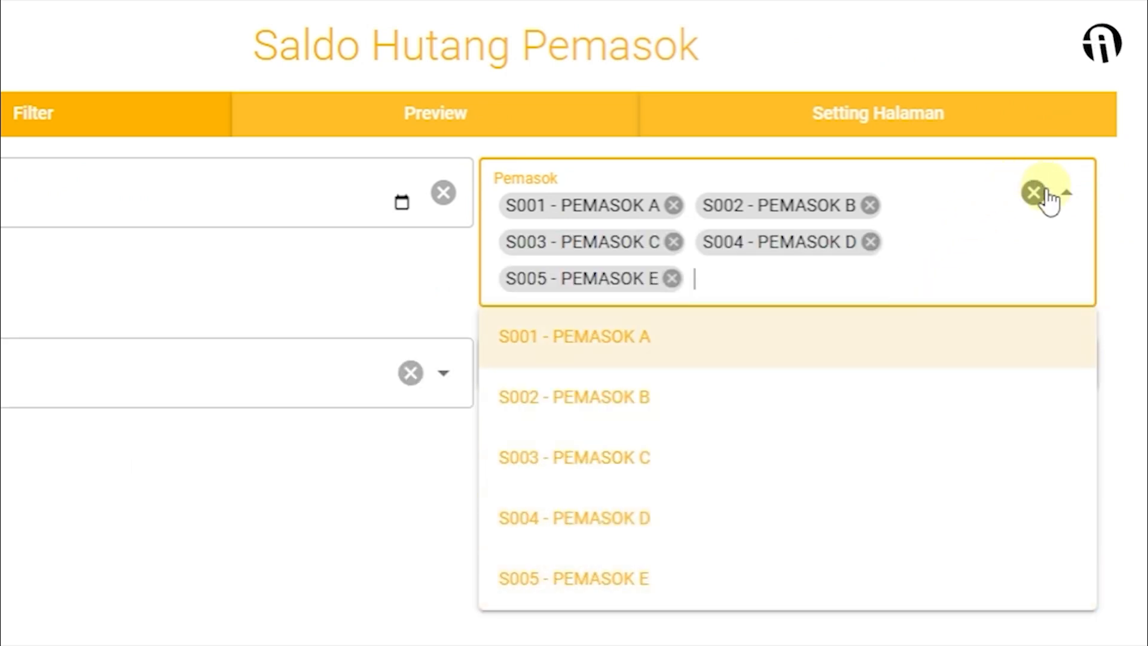
click(1066, 194)
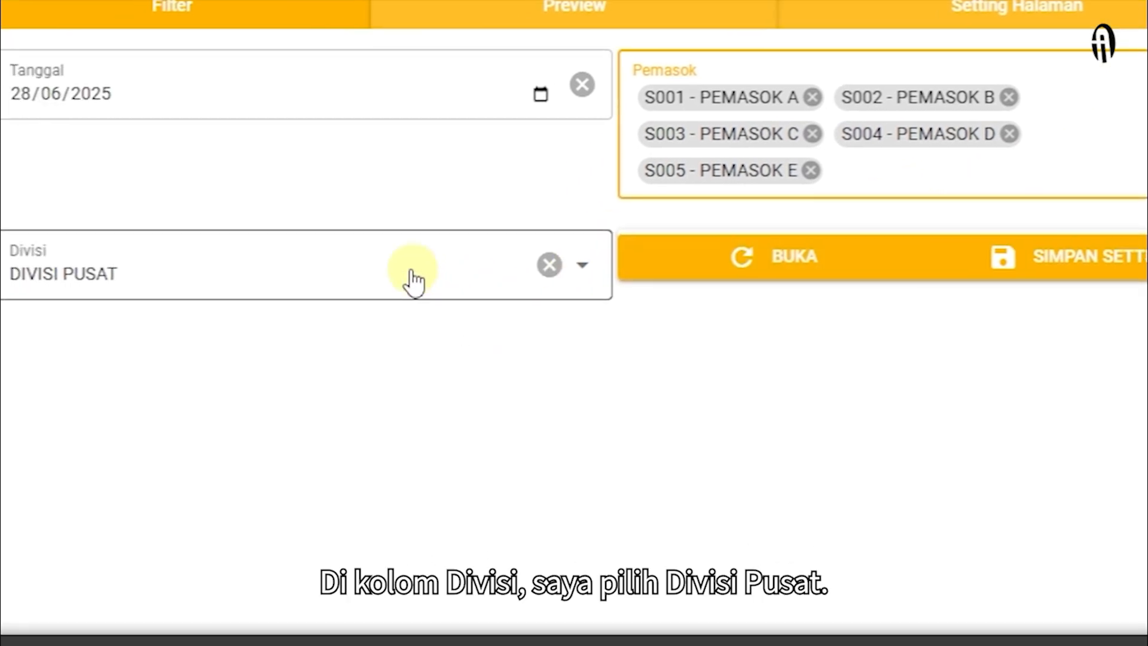
Choose DIVISI PUSAT as the report's Divisi, generate the Saldo Hutang Pemasok preview and check the S003 debt row.
click(273, 388)
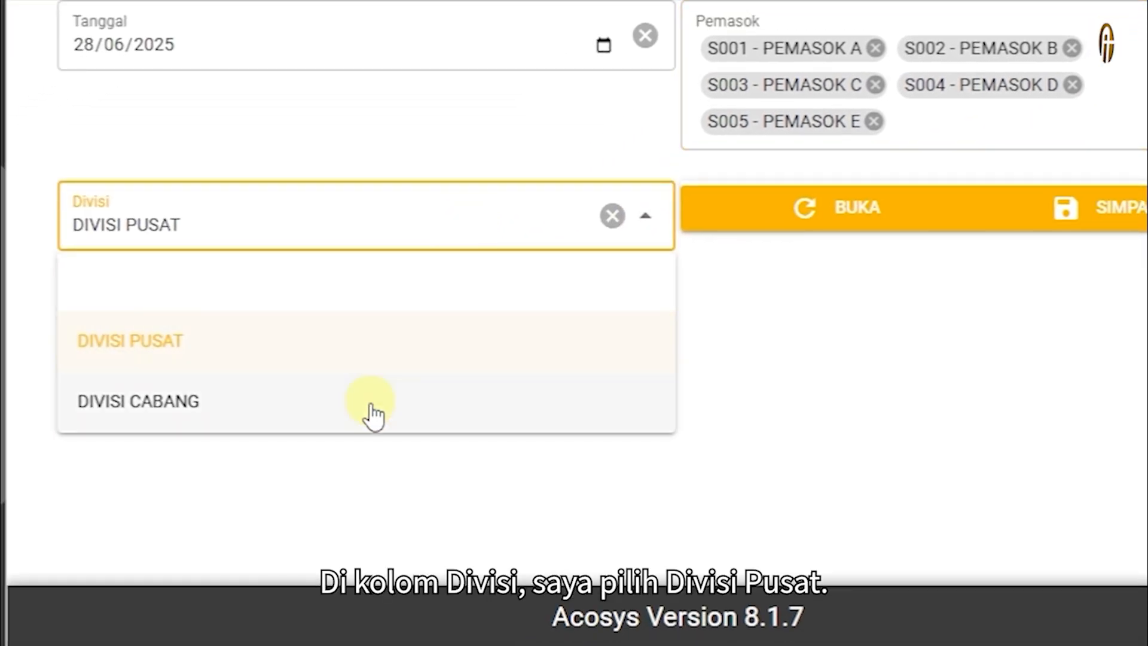
click(357, 363)
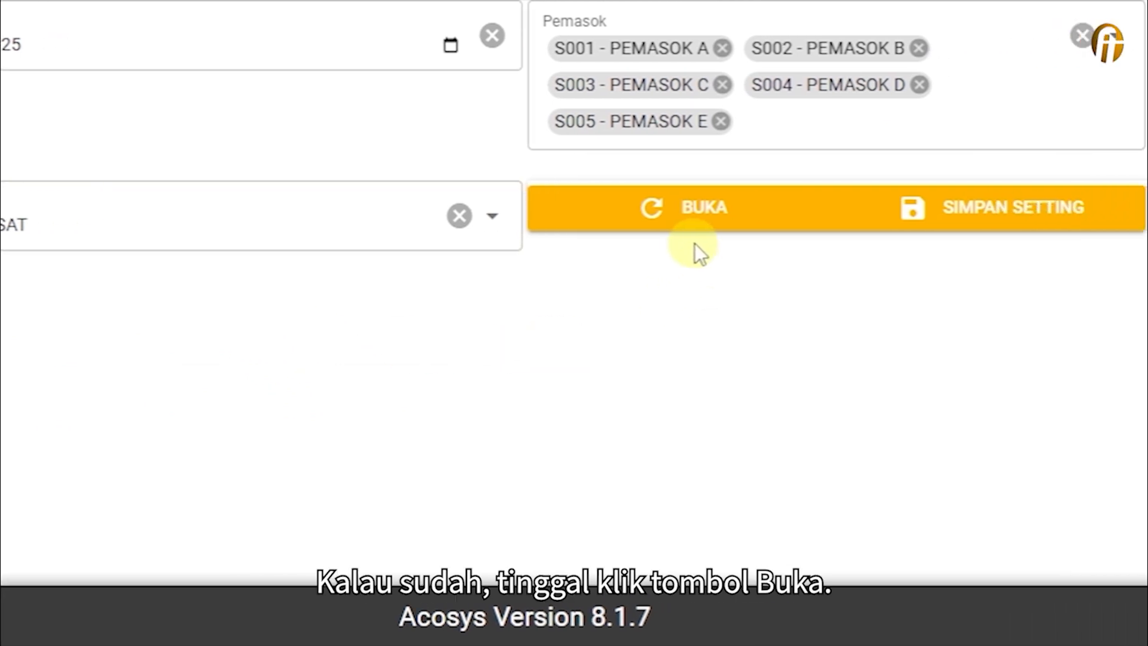
click(663, 223)
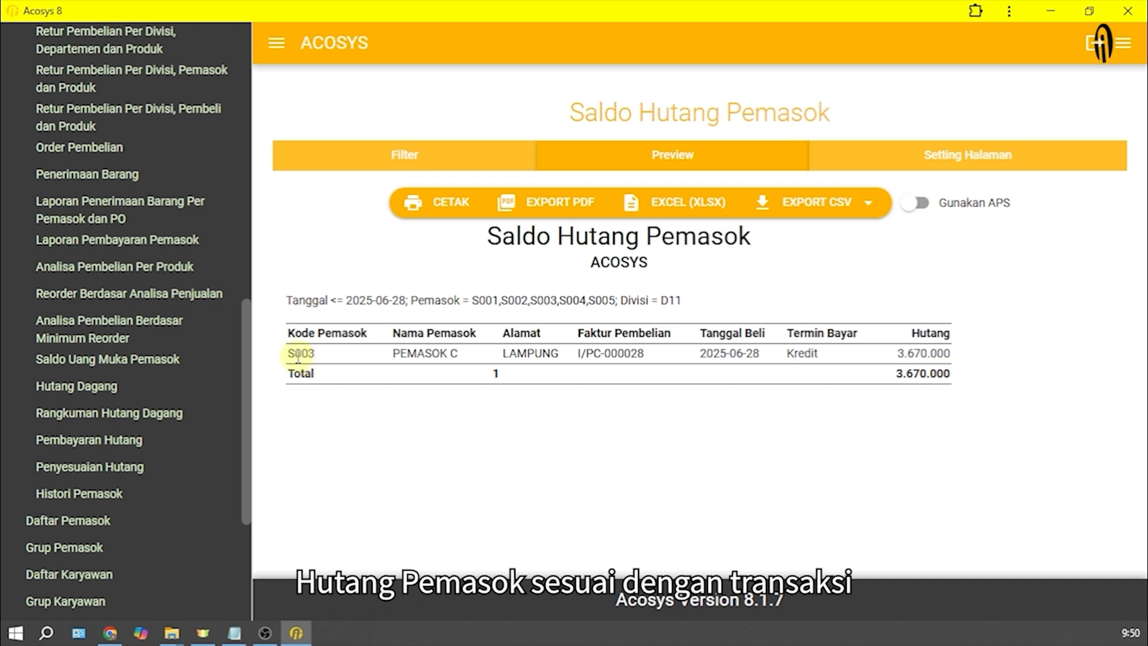
drag(289, 356, 952, 348)
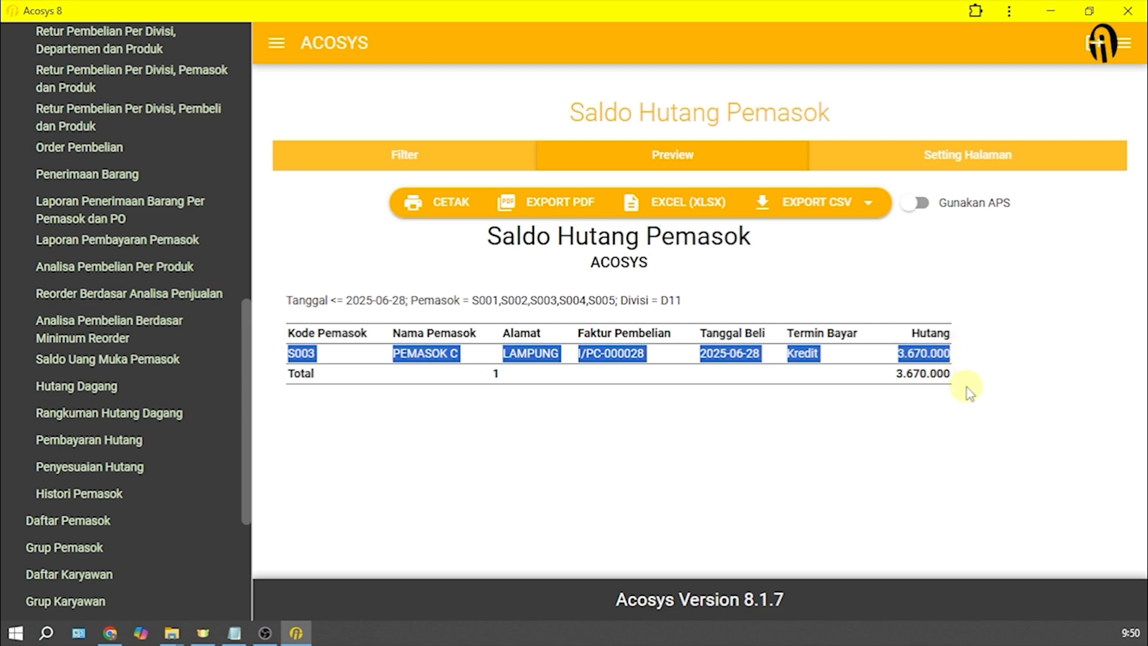
click(949, 400)
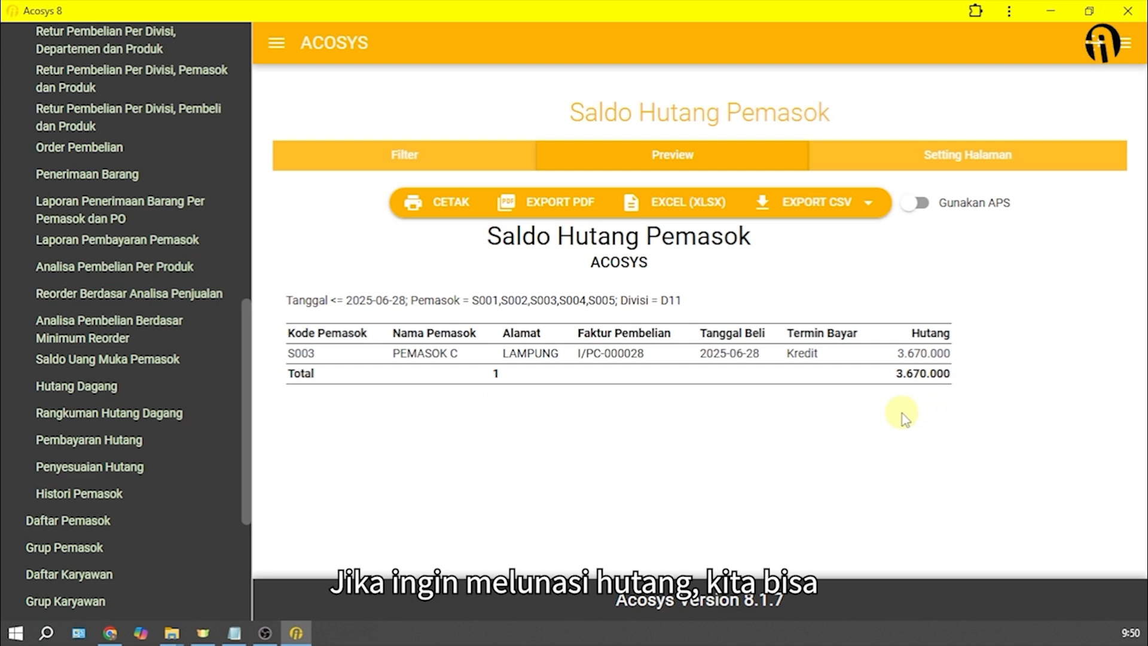
Collapse the purchasing reports list, go to Pembayaran Hutang and start a new debt payment record.
drag(252, 367, 300, 121)
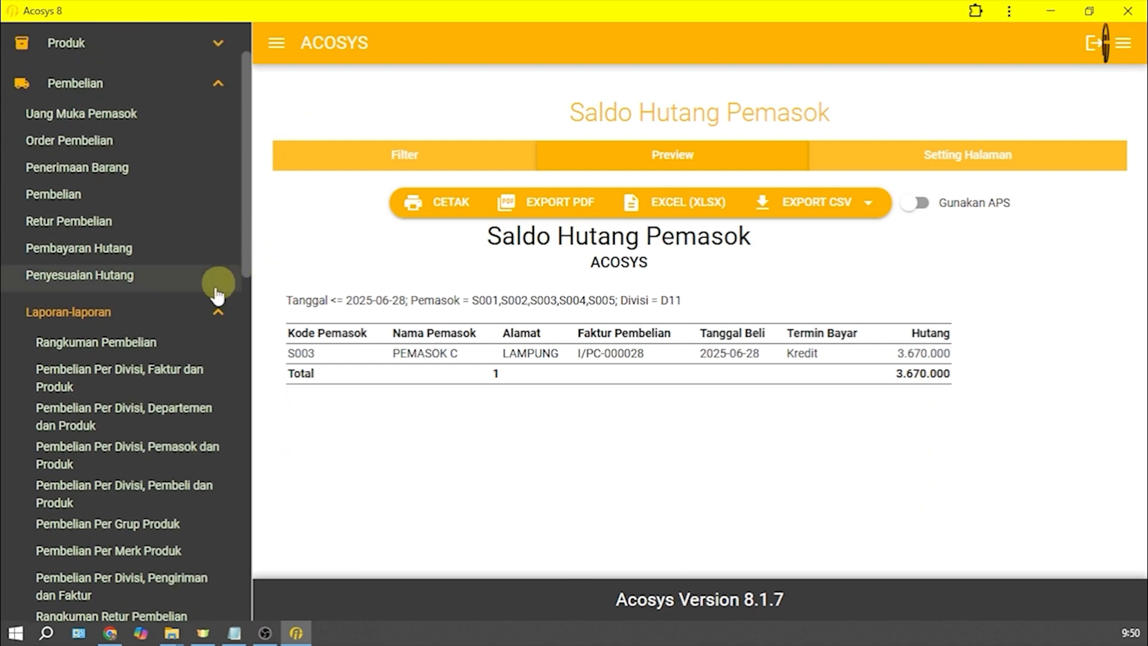
click(186, 328)
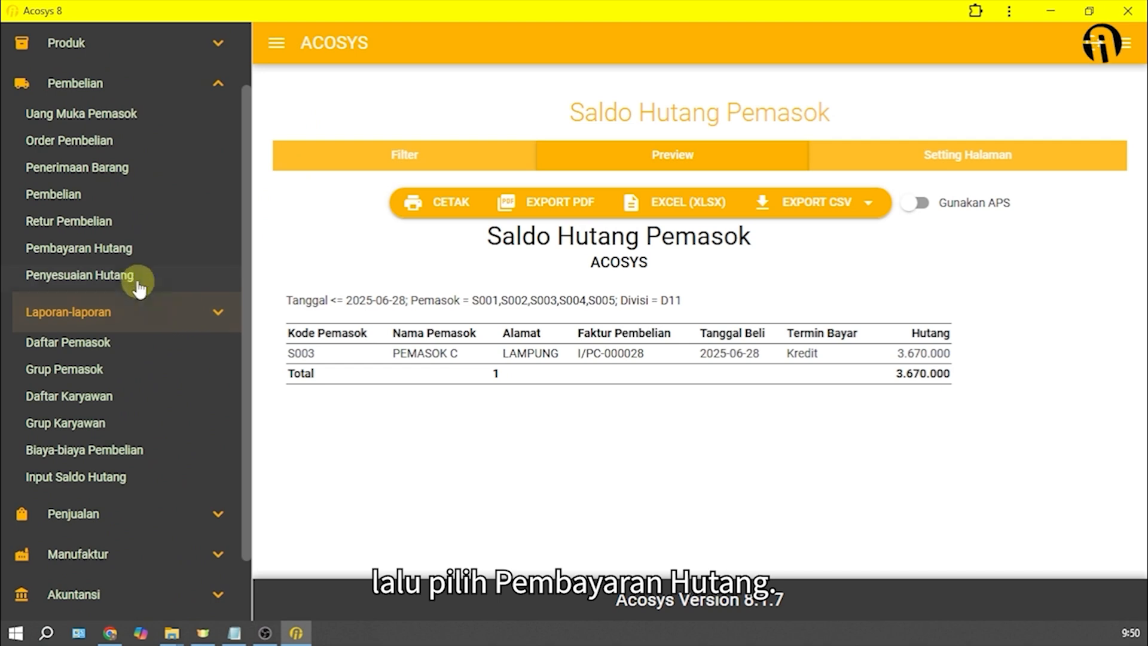
click(114, 261)
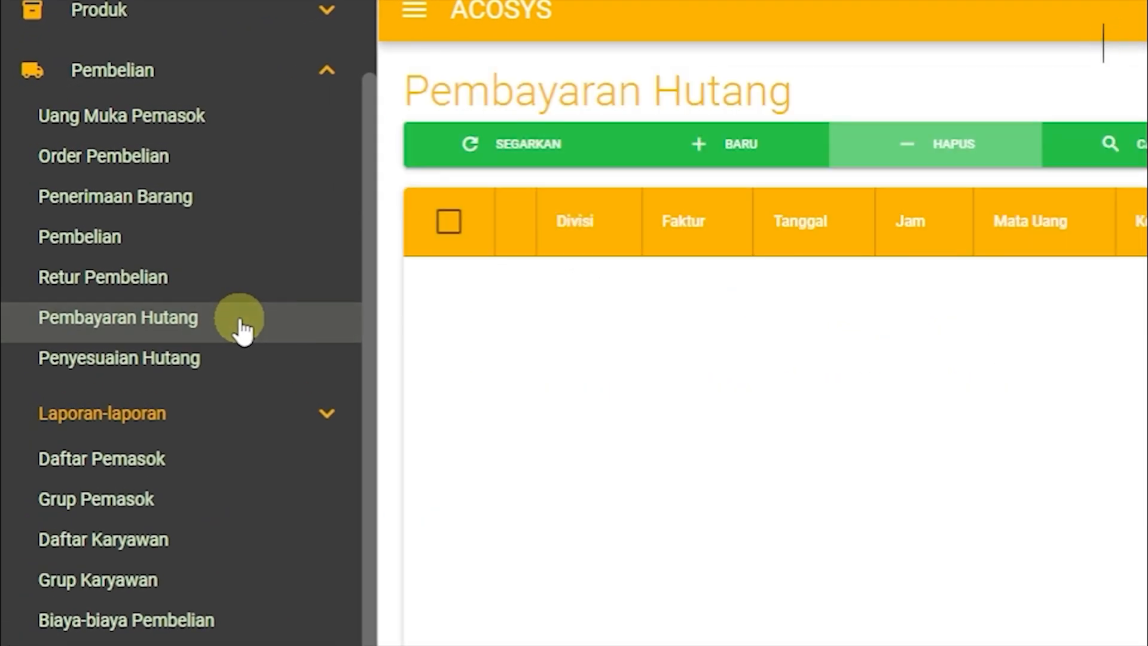
click(715, 144)
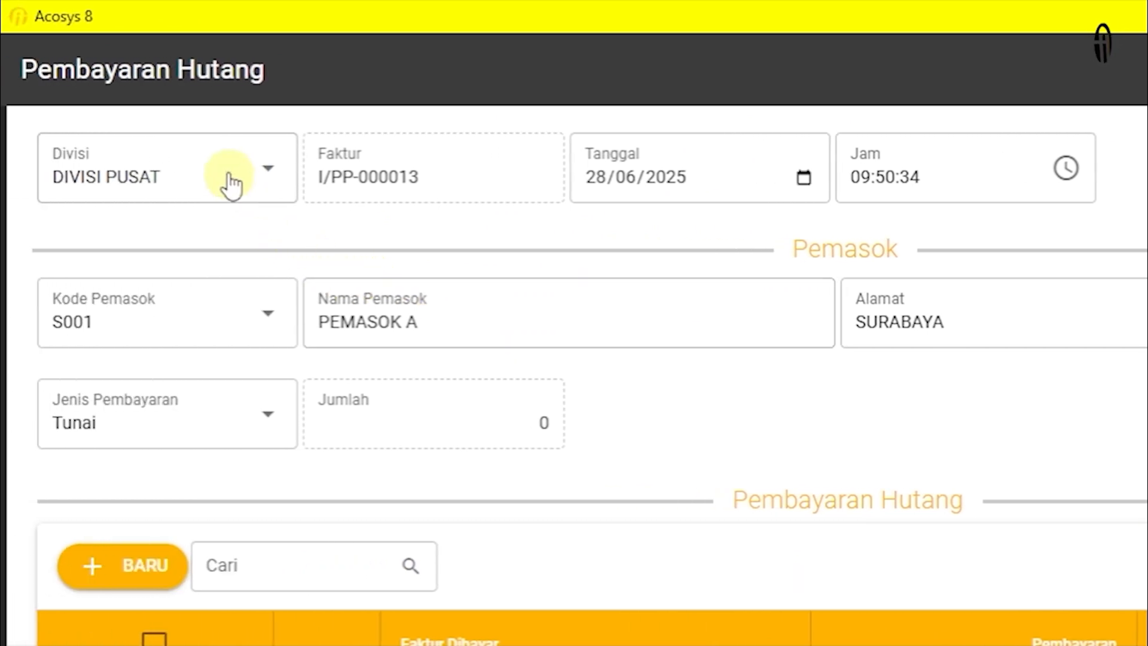
Choose DIVISI PUSAT as the debt payment's Divisi, keep the automatic Faktur number, and set Tanggal to 28/06/2025.
click(230, 186)
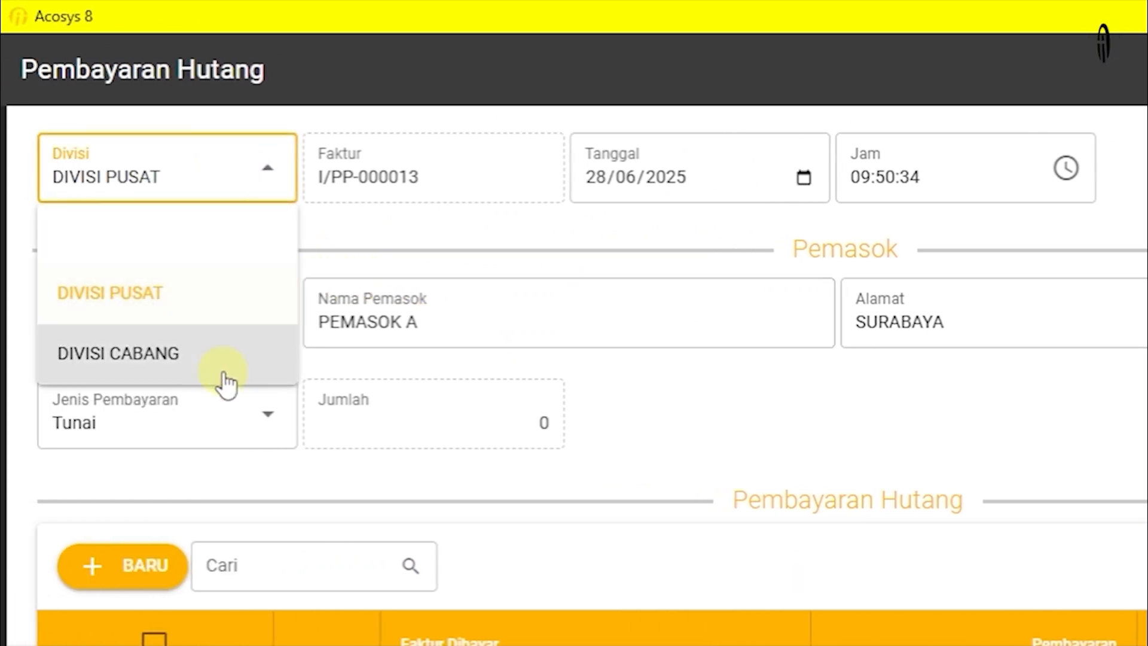
click(207, 323)
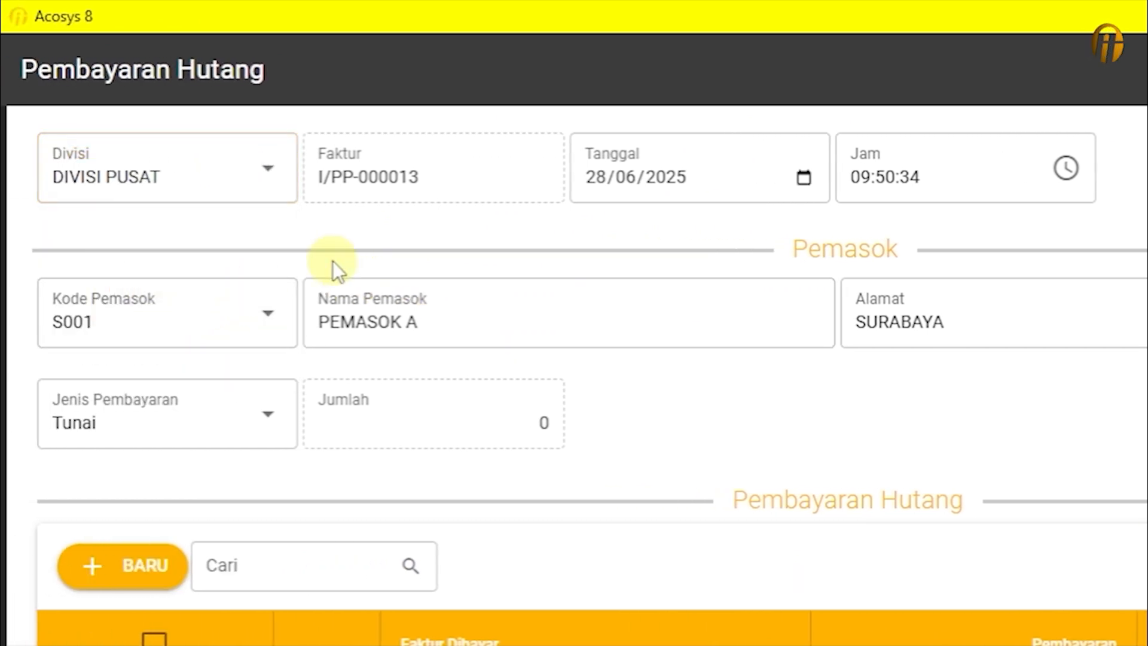
click(475, 180)
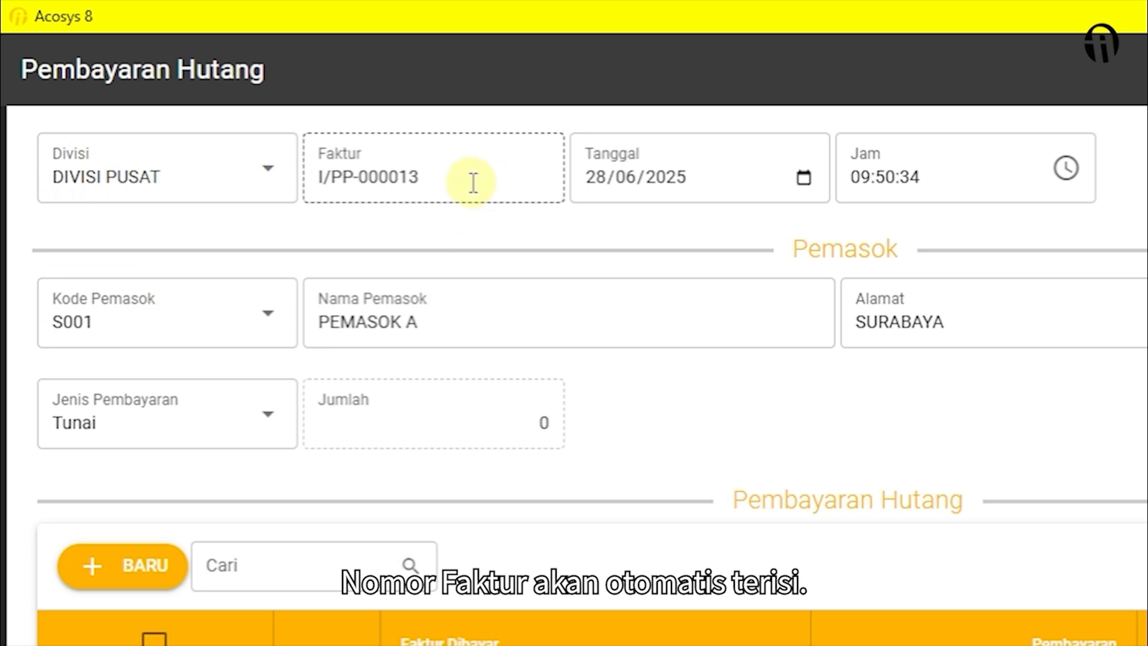
click(748, 186)
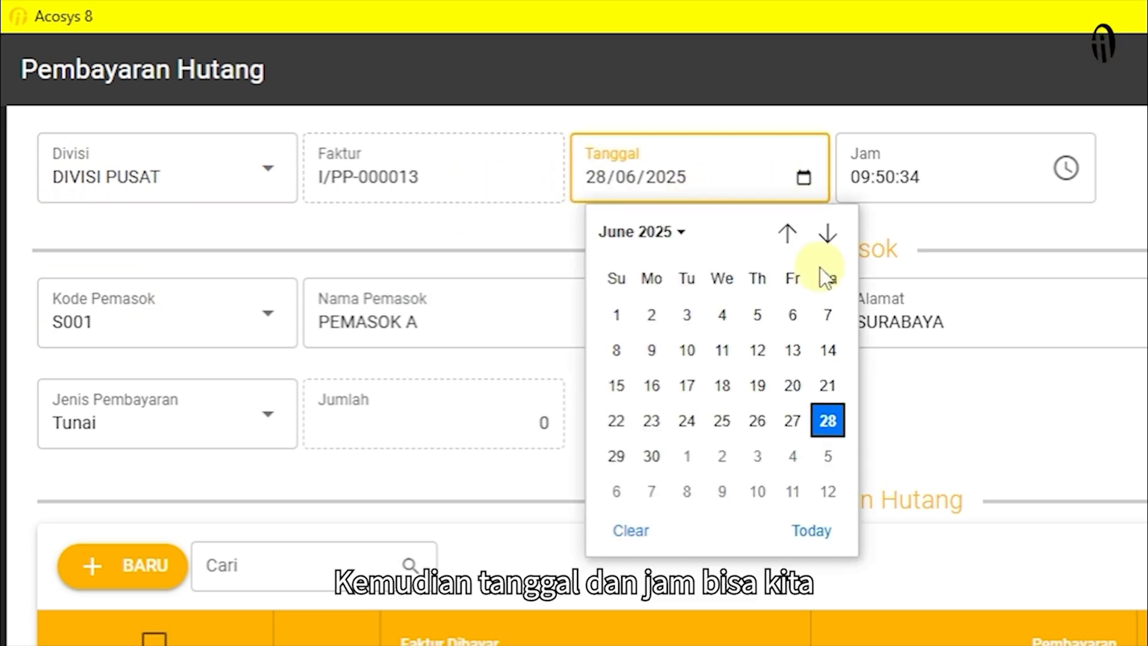
click(827, 420)
View the debt payment's Jam time picker and close it without choosing another time.
click(1066, 168)
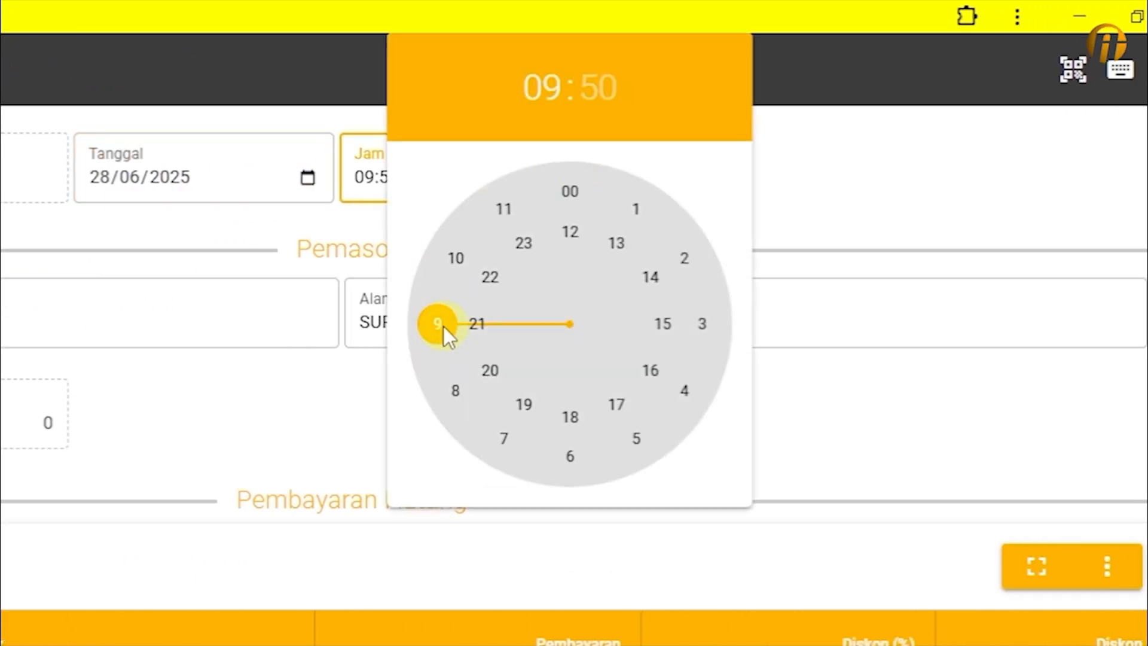
click(784, 217)
click(569, 179)
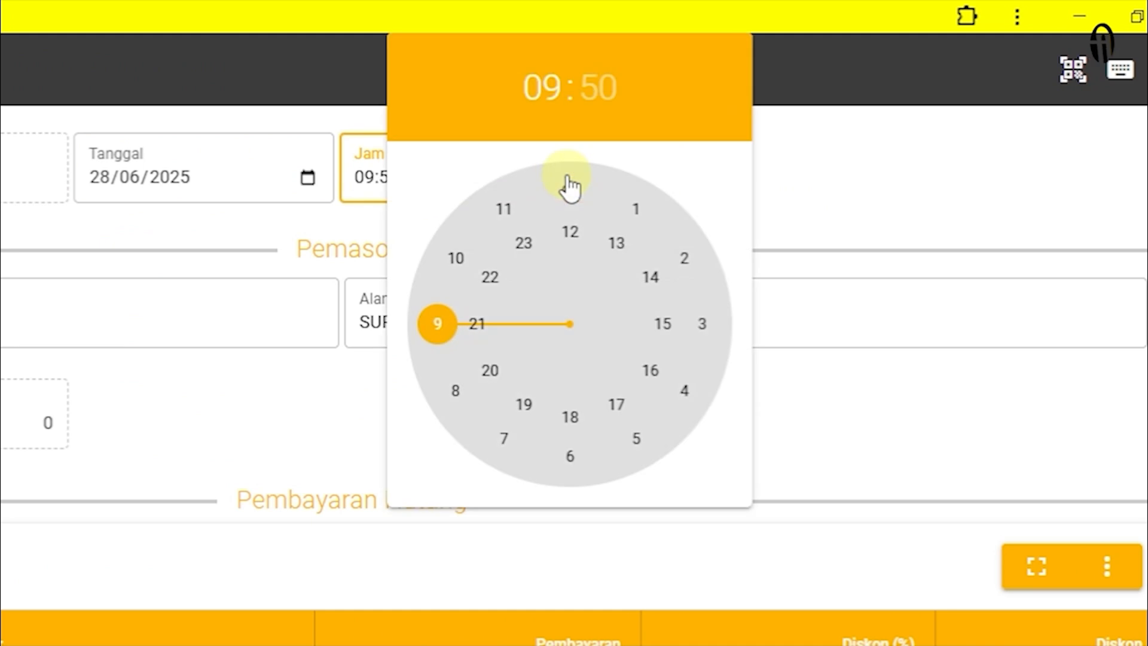
click(851, 187)
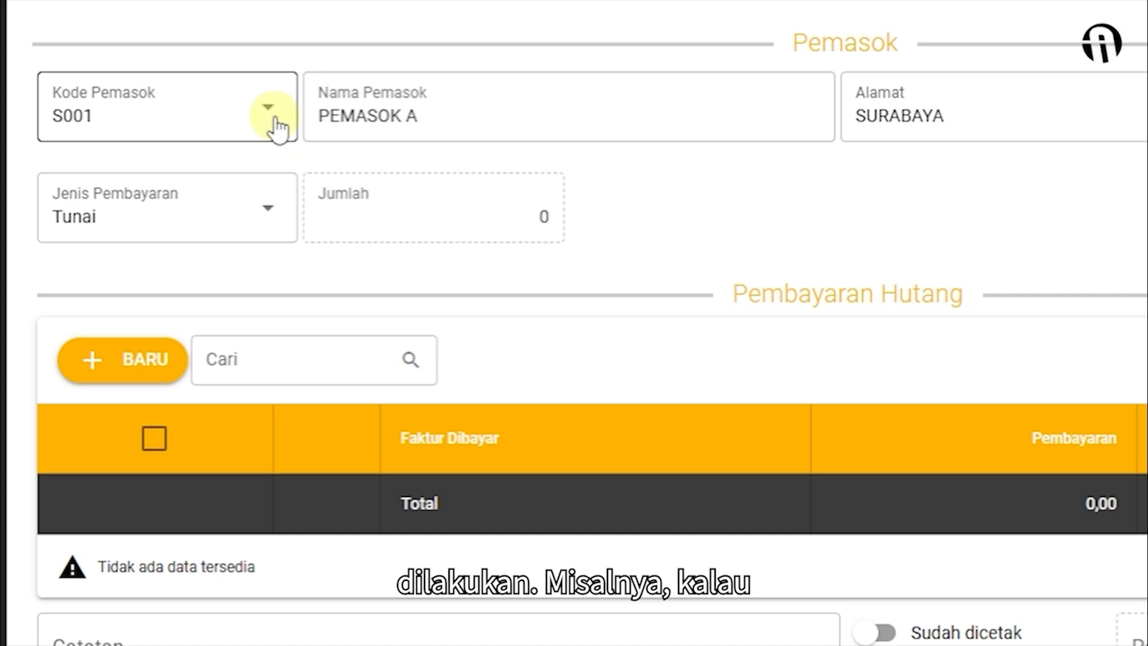
Choose S003 - PEMASOK C as the debt payment's supplier and set Jenis Pembayaran to Tunai.
click(274, 119)
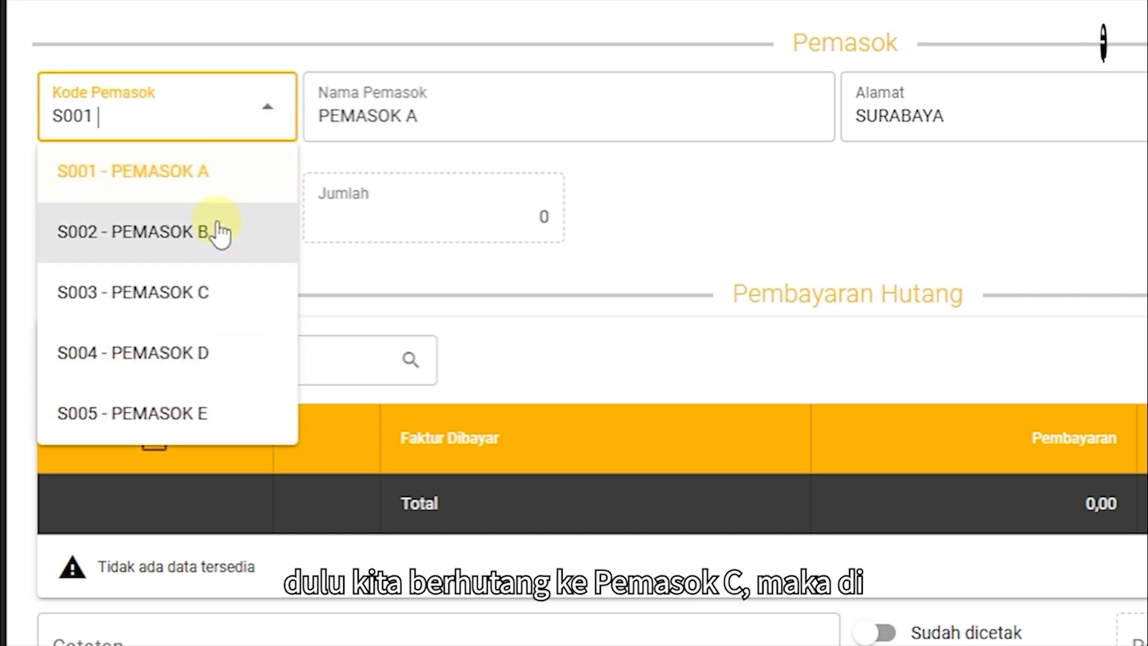
click(212, 299)
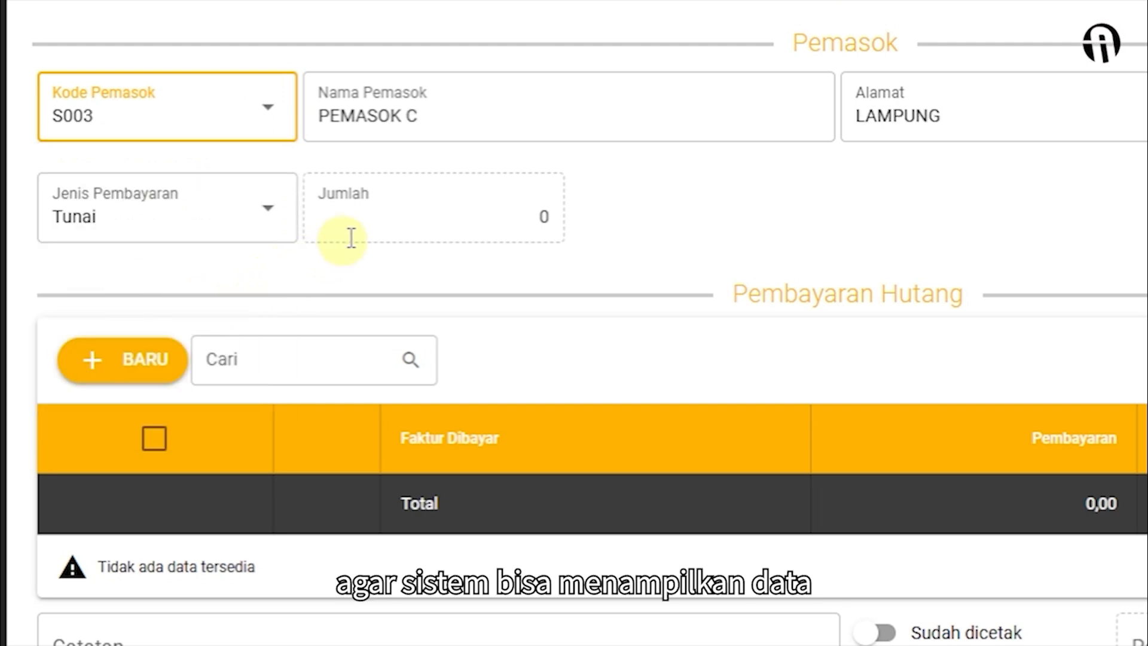
click(607, 108)
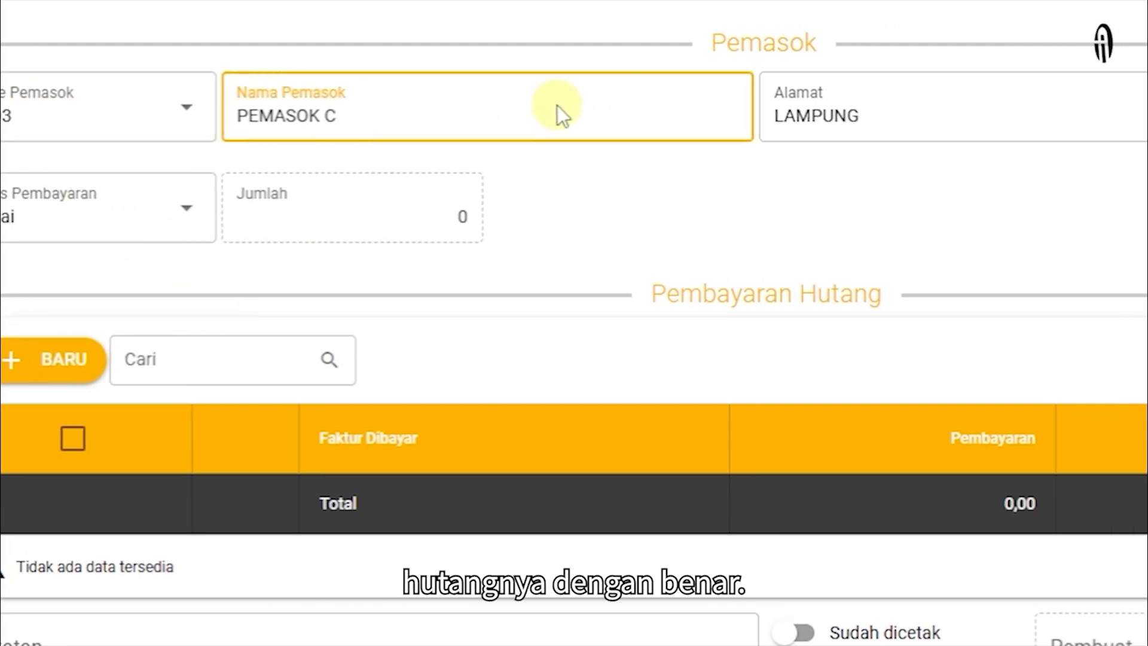
click(1087, 99)
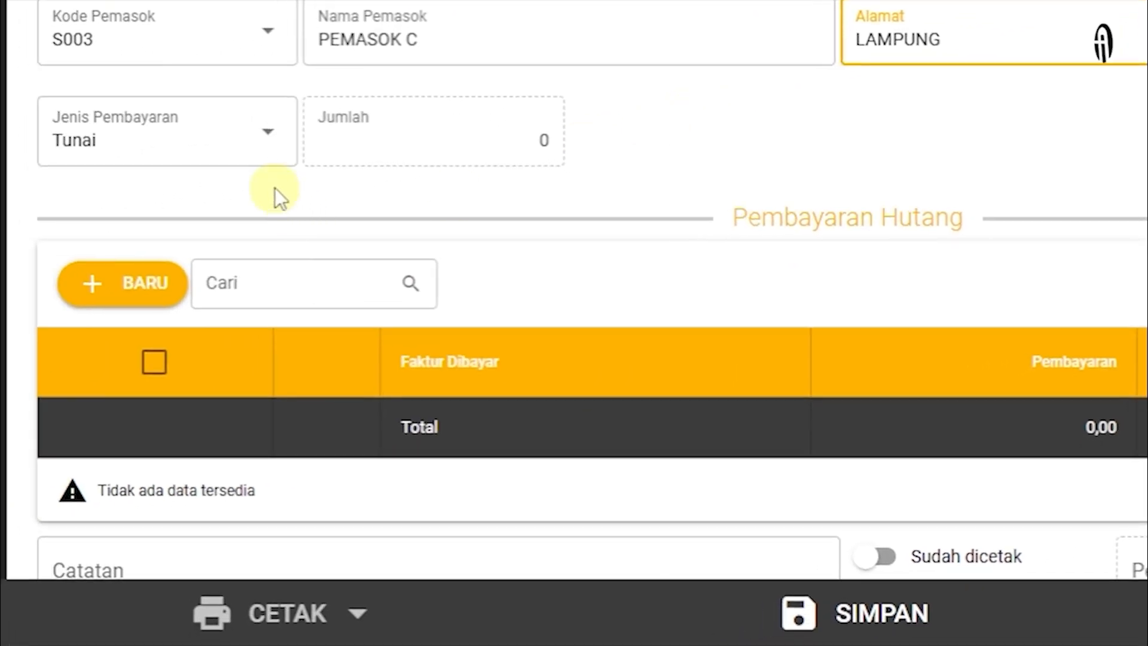
click(242, 150)
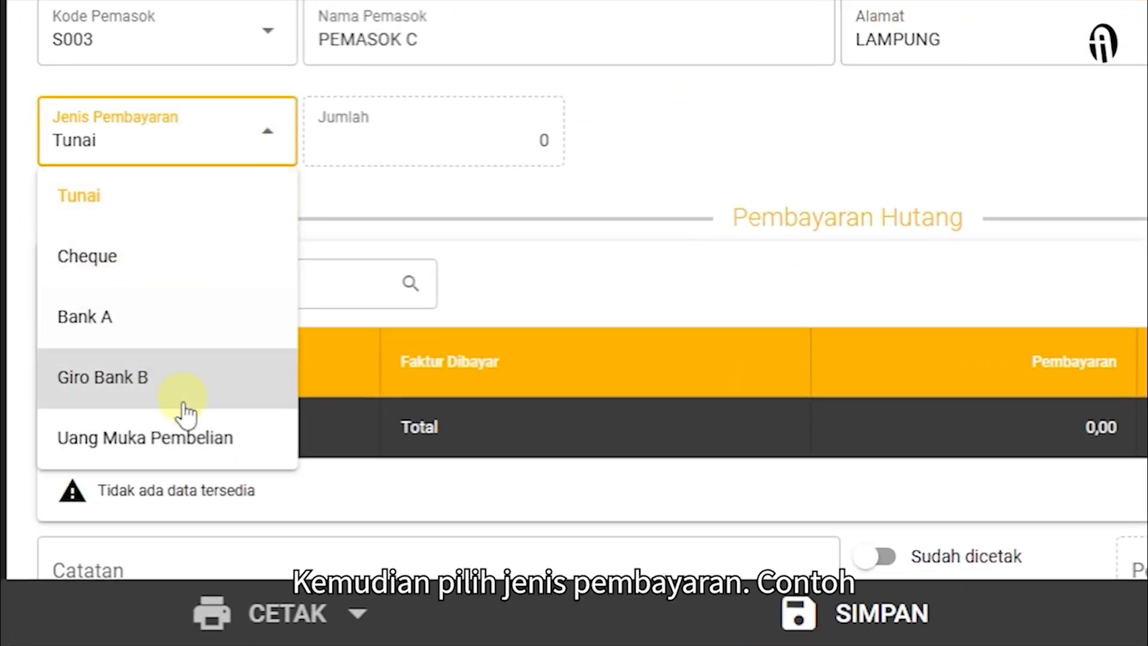
click(137, 208)
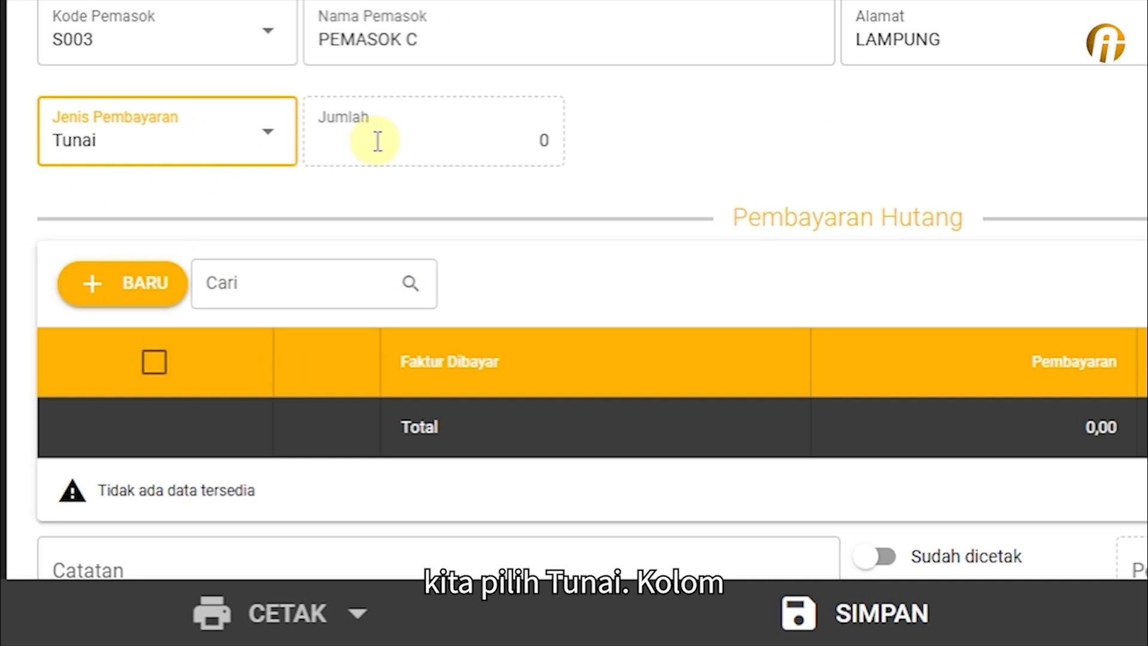
click(419, 128)
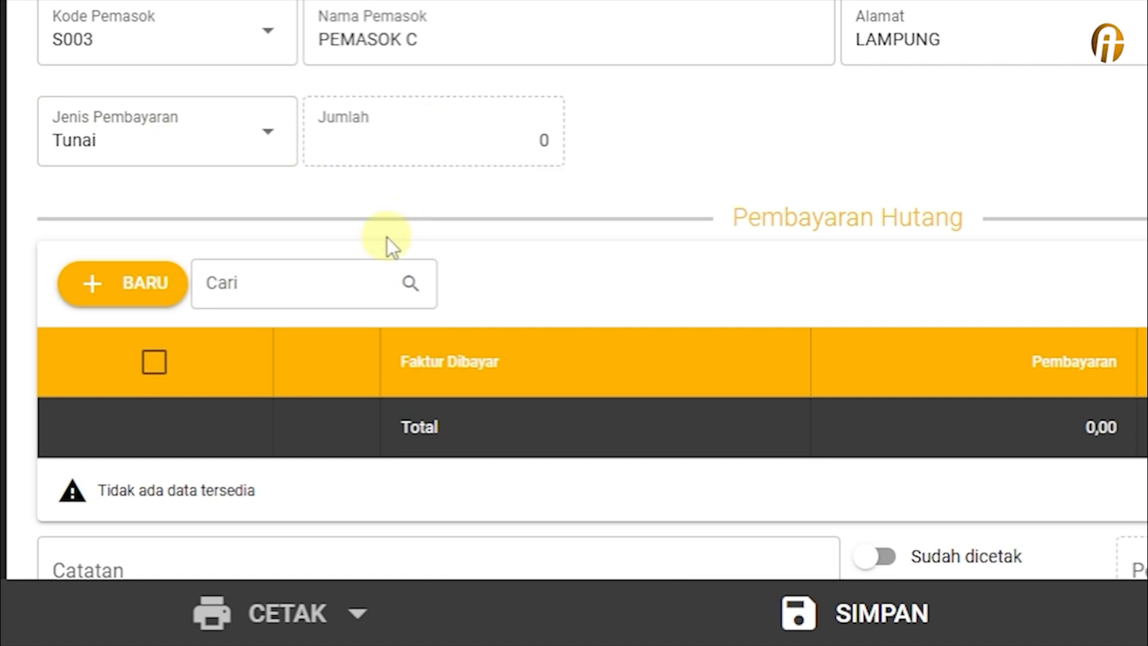
Add and save a payment line for the supplier's outstanding 2025-06-28 invoice, with Pembayaran 3,670,000 and no discount.
scroll(386, 237, down, 2)
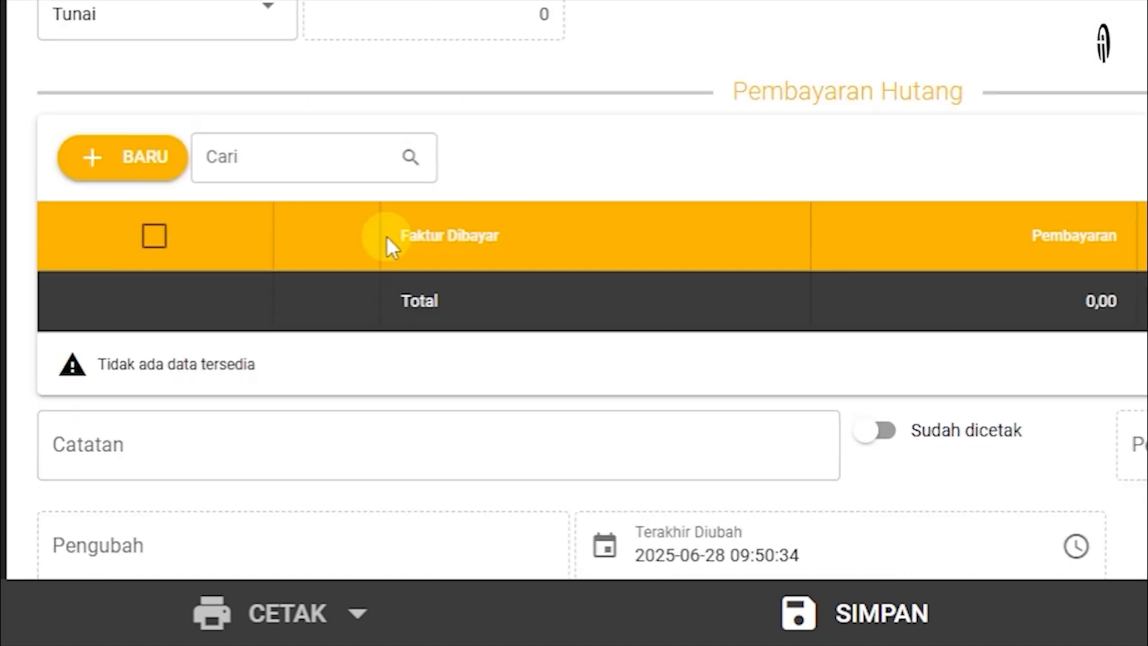
click(126, 169)
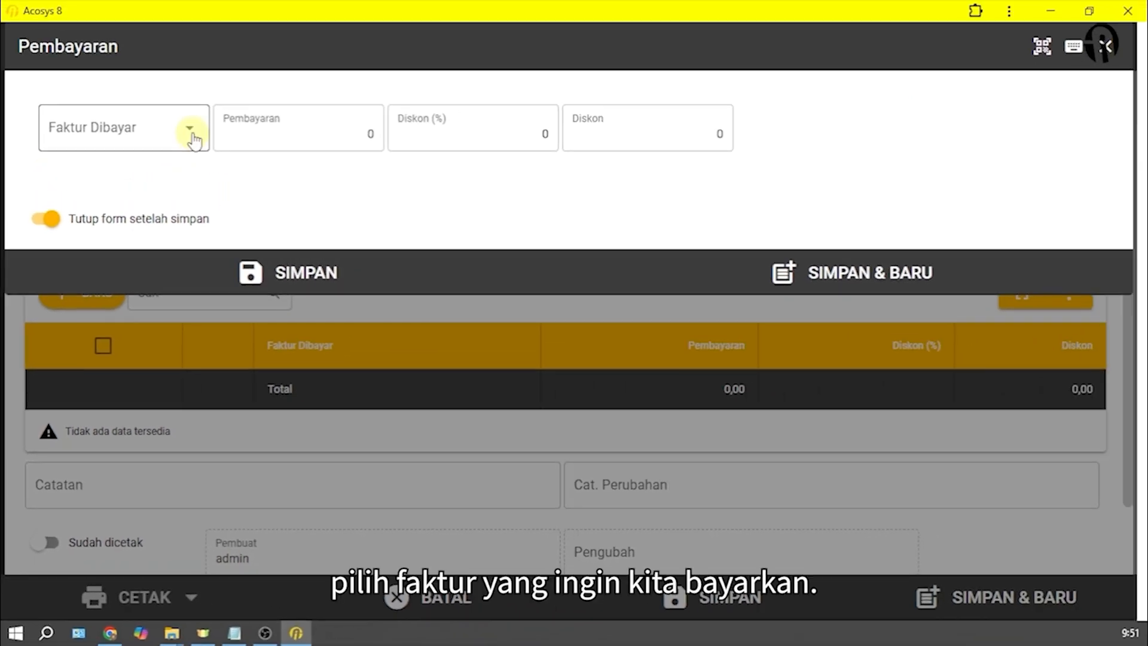
click(191, 136)
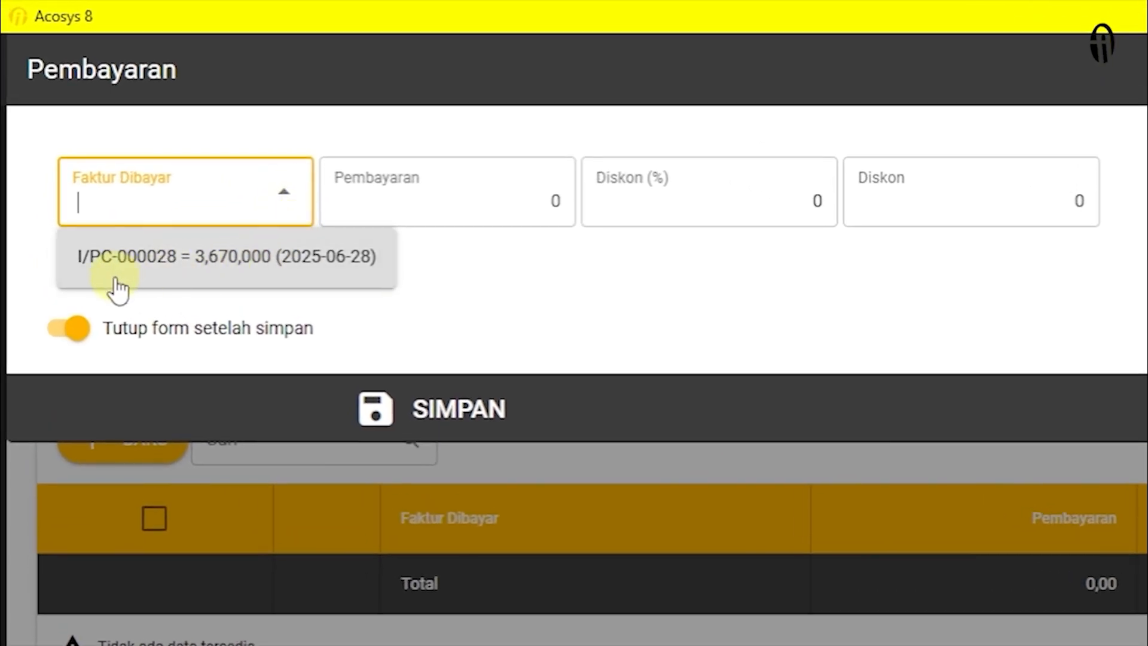
click(256, 271)
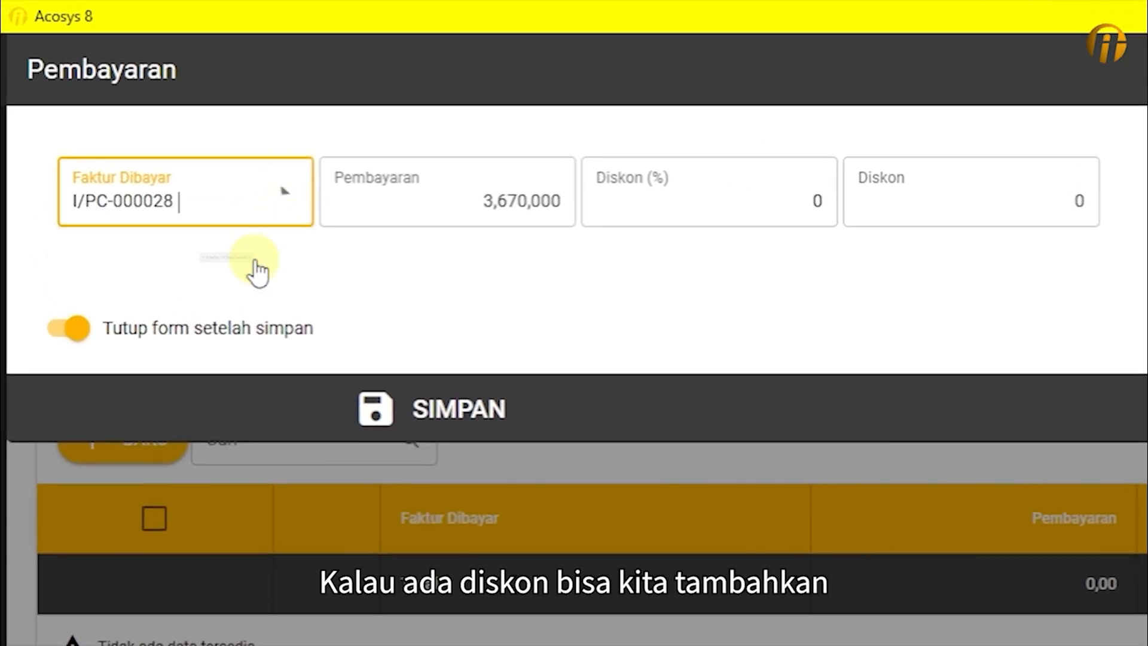
click(485, 218)
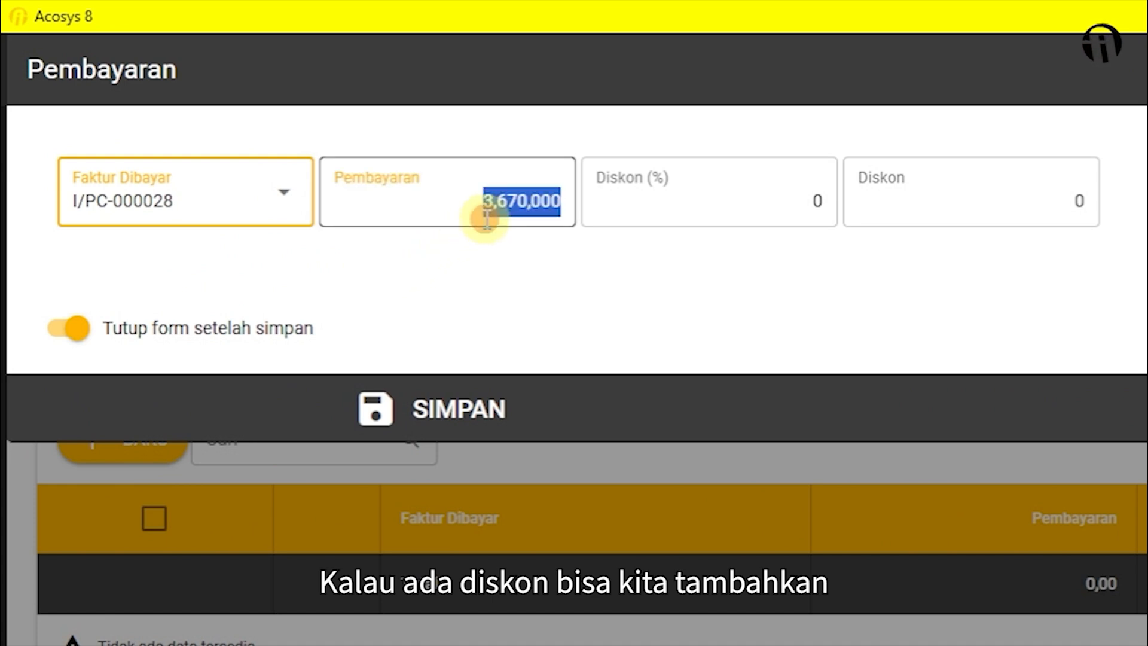
click(487, 252)
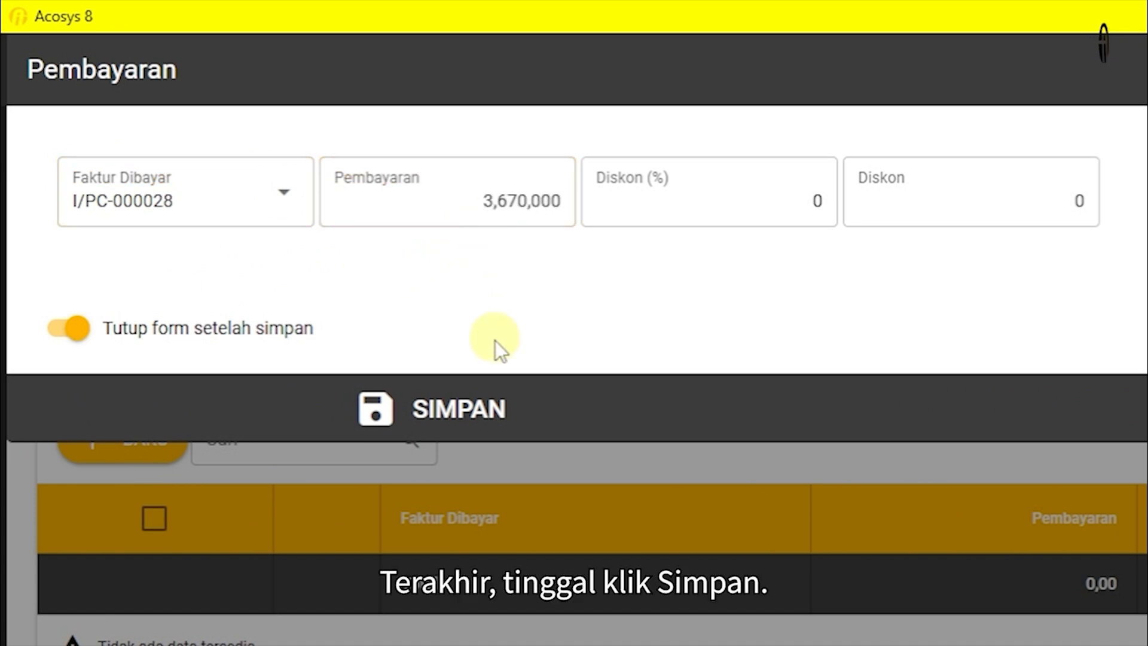
click(487, 409)
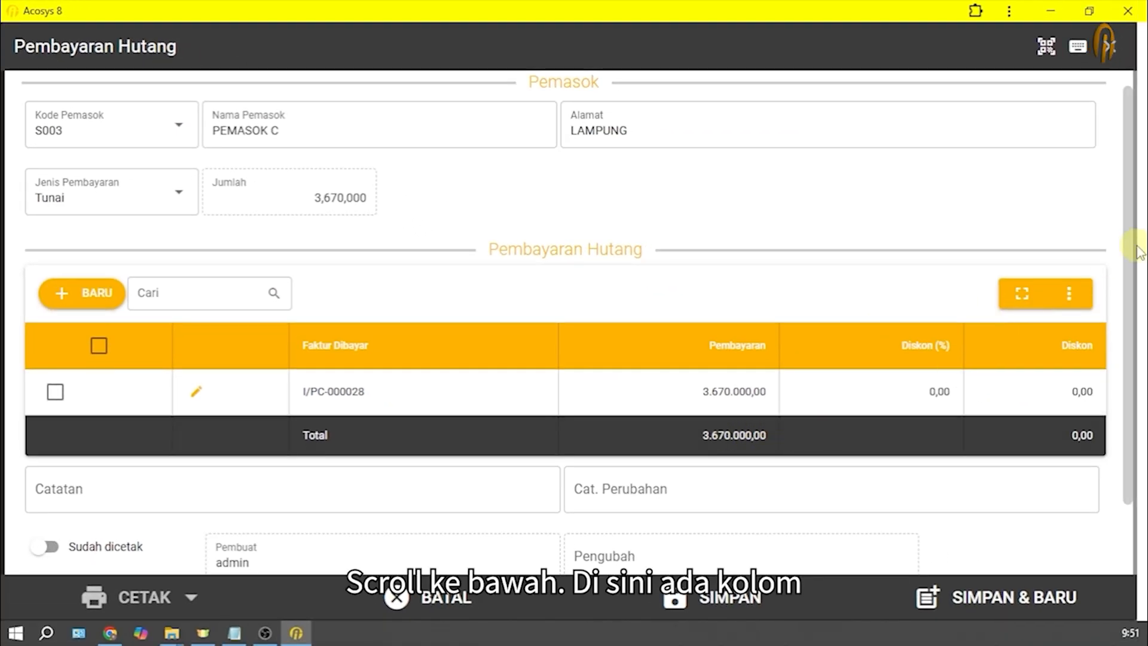
Leave Catatan and Cat. Perubahan blank, turn on Sudah dicetak and Tutup form setelah simpan, and save the debt payment.
drag(1129, 246, 1127, 354)
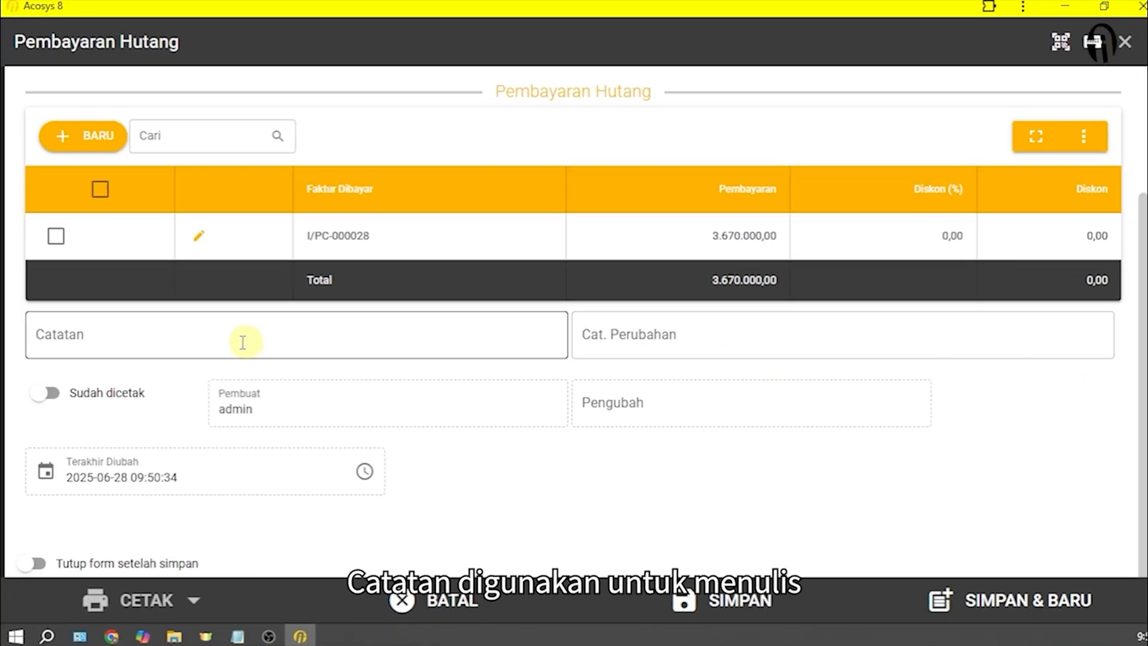
click(242, 342)
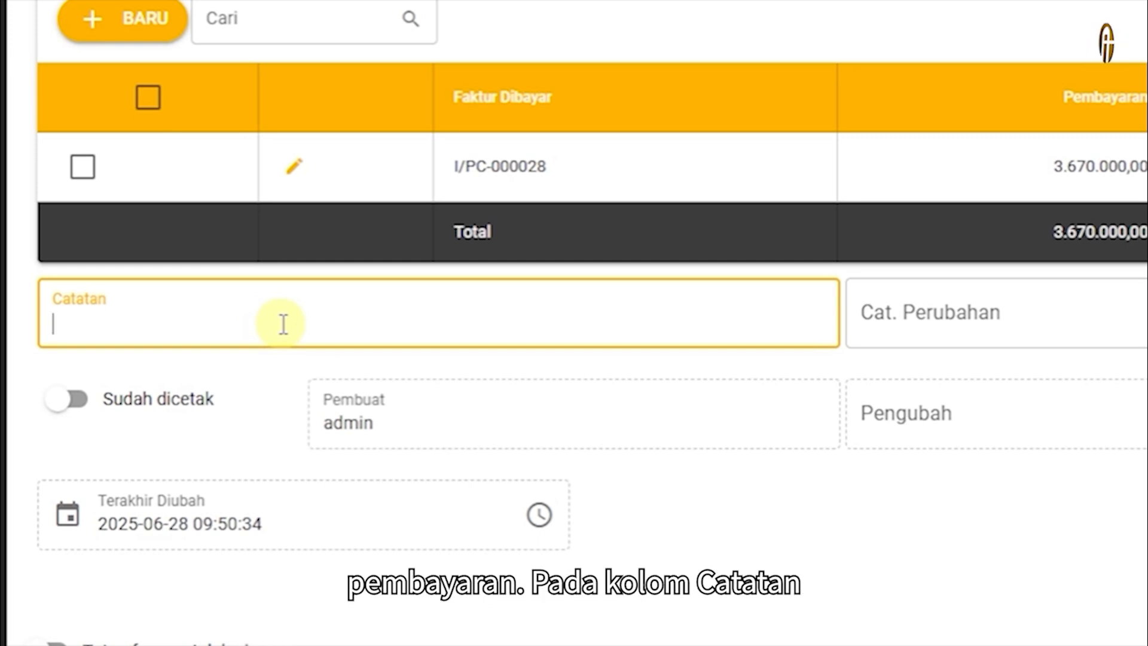
click(1113, 325)
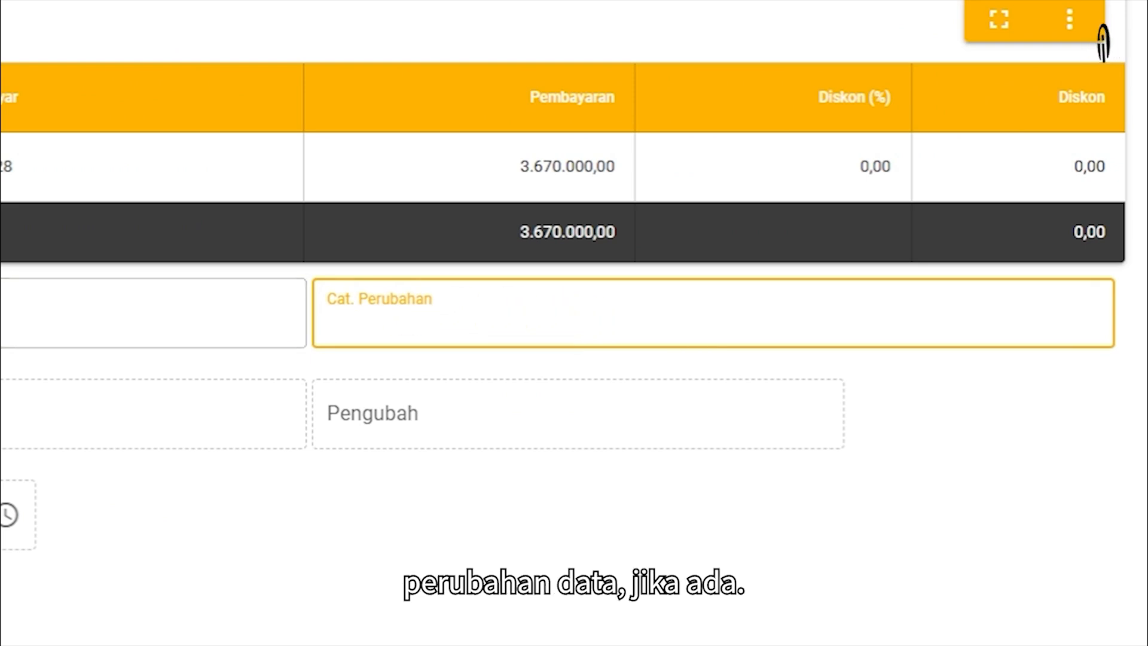
click(287, 369)
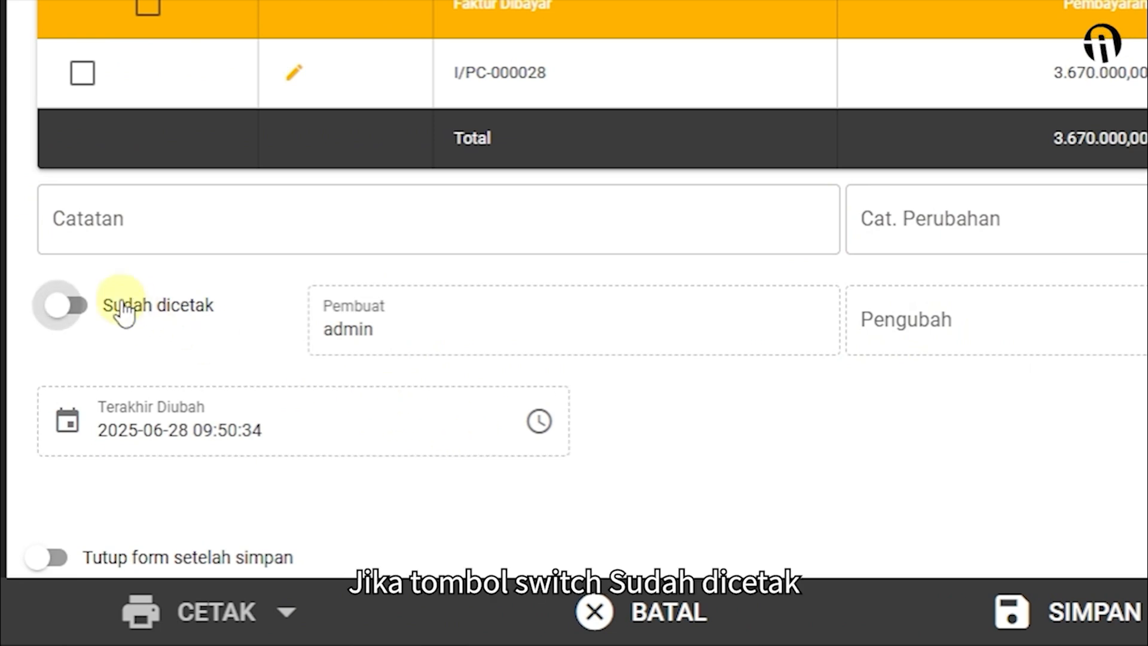
click(77, 314)
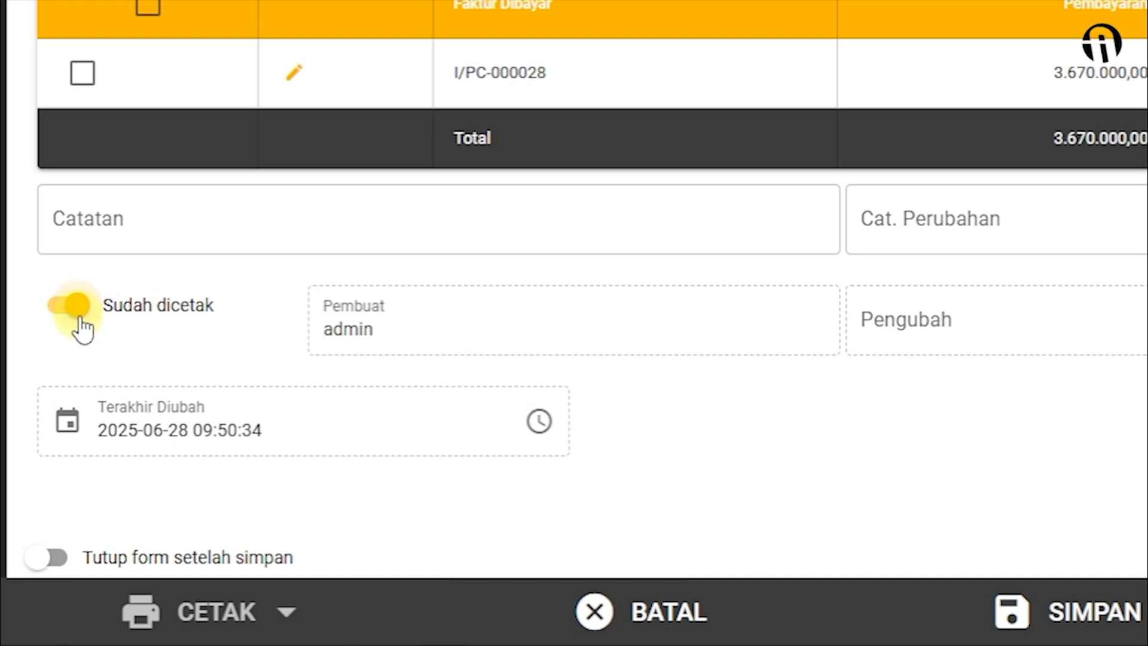
click(64, 560)
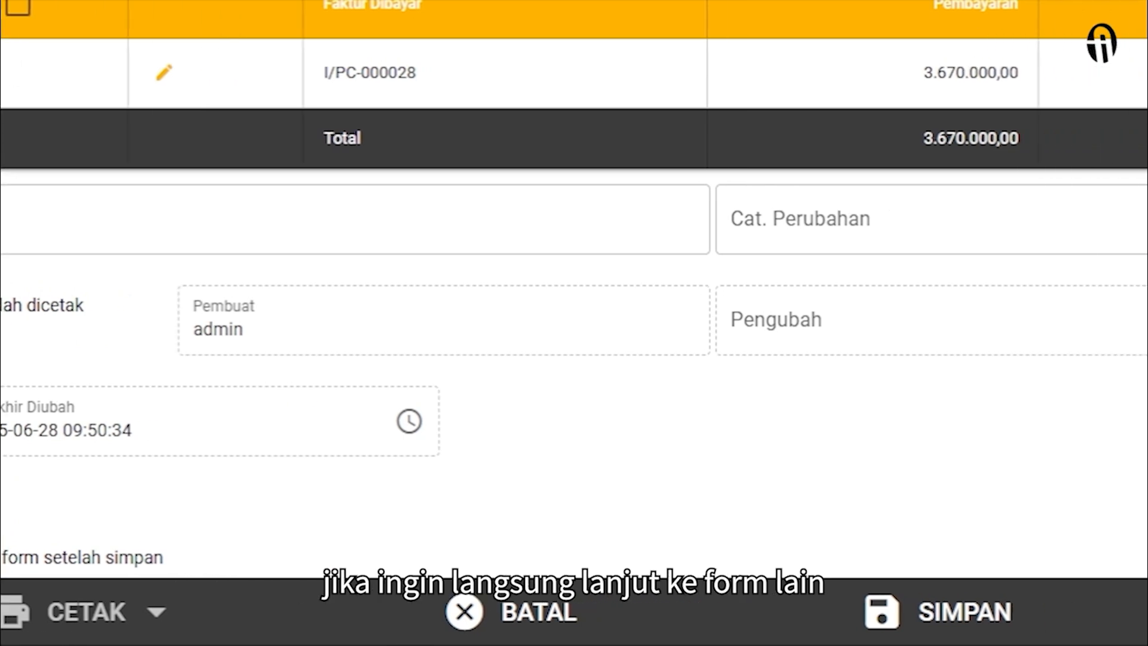
click(489, 601)
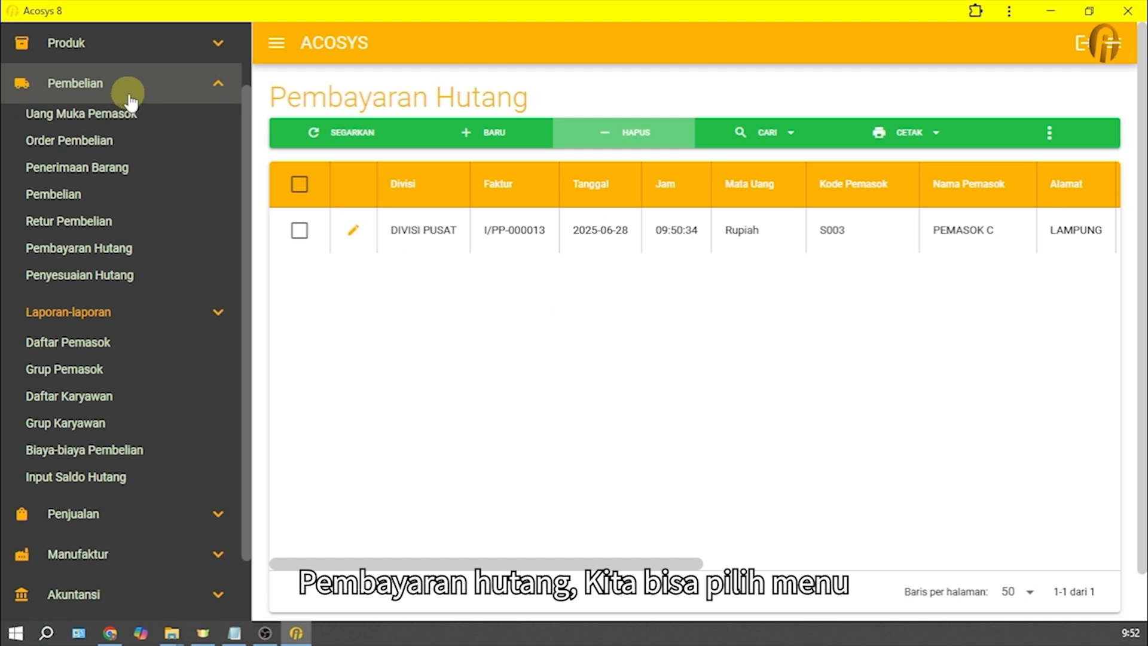
Open the Pembayaran Hutang report from the purchasing reports.
click(131, 325)
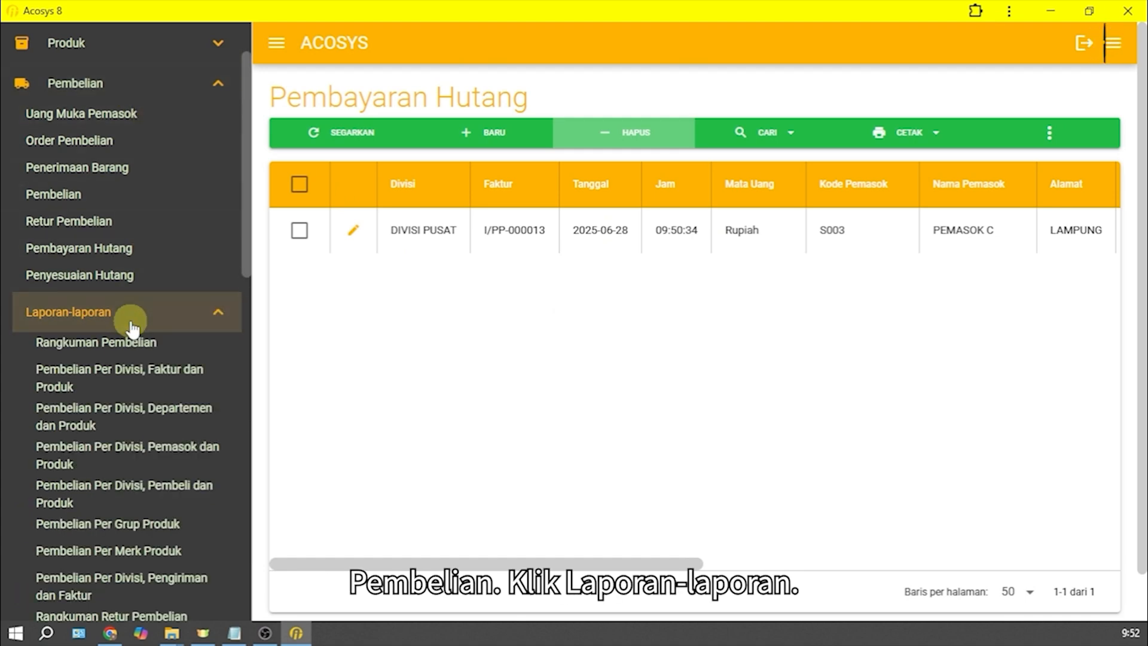
drag(248, 184, 271, 458)
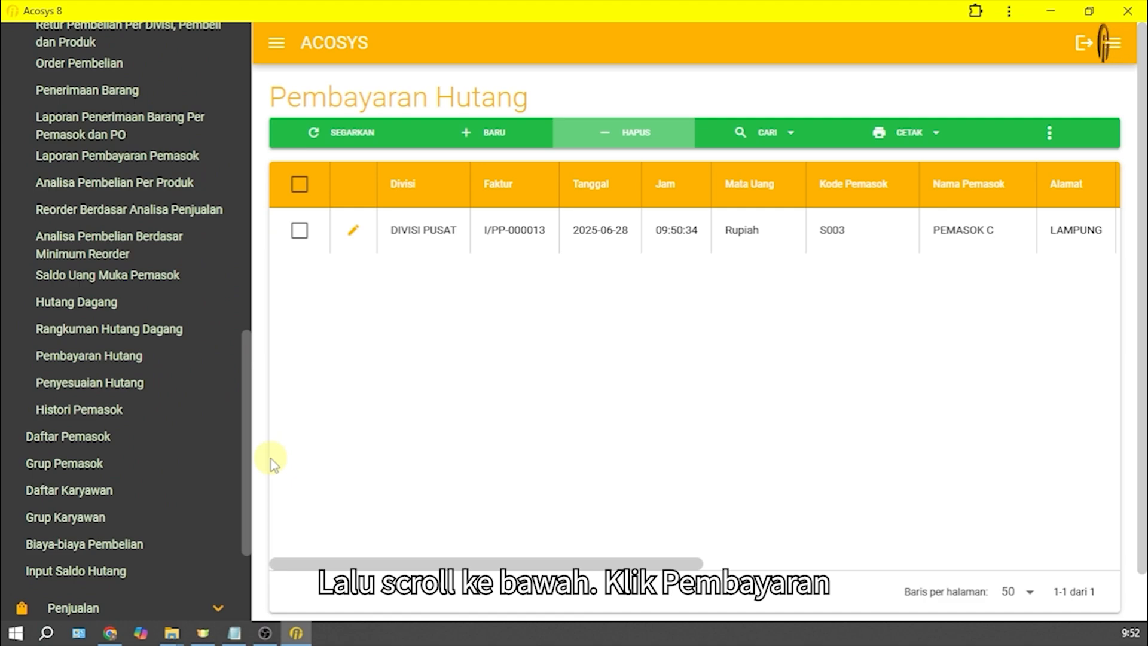
click(133, 359)
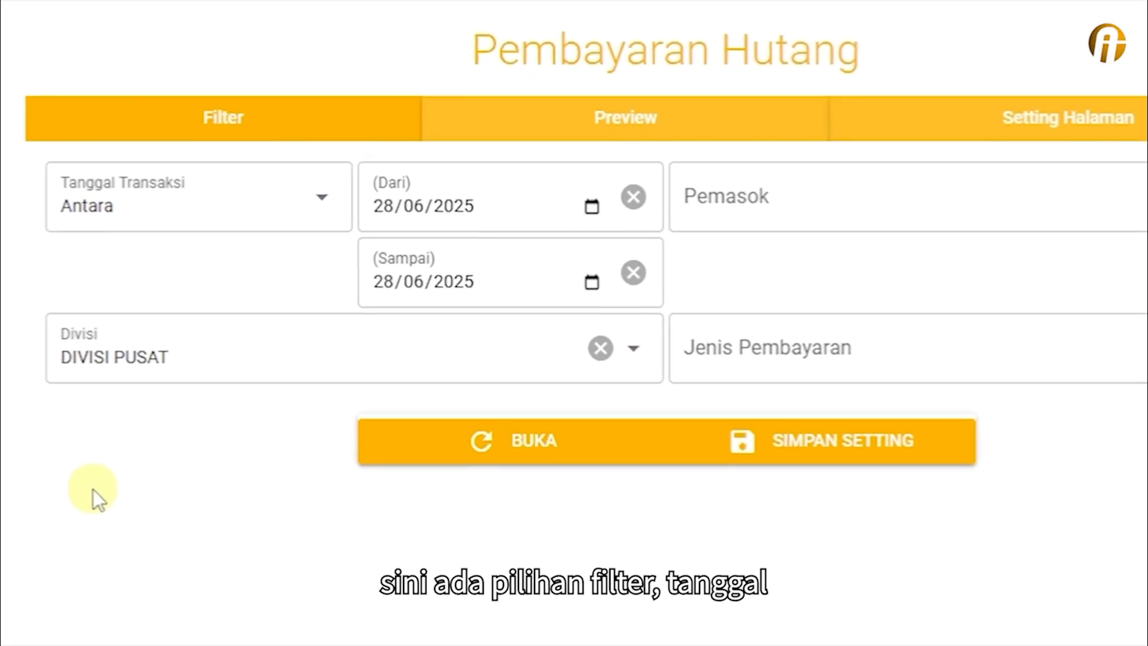
Filter the report's Tanggal Transaksi with Antara, from 28/05/2025 to 28/06/2025.
click(300, 205)
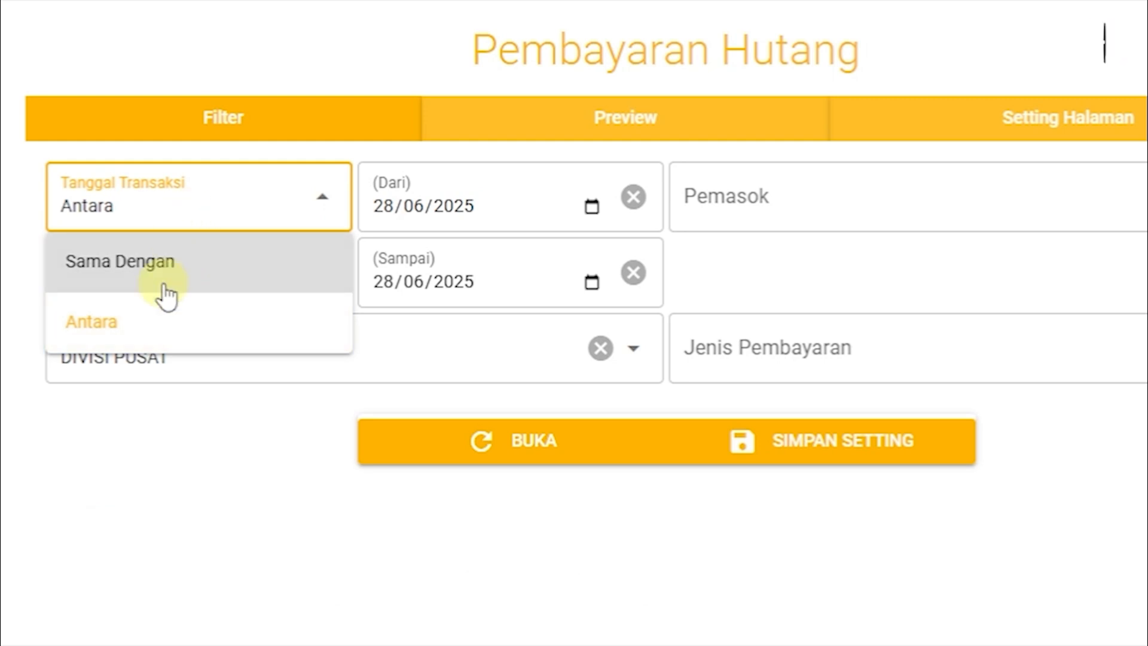
click(128, 326)
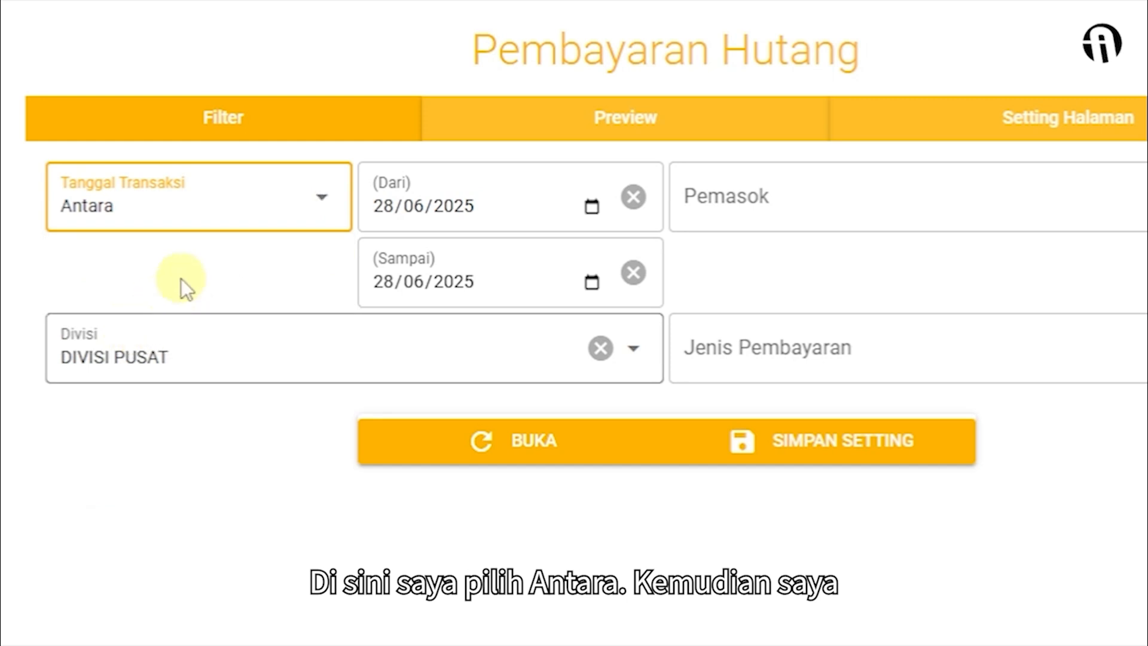
click(589, 206)
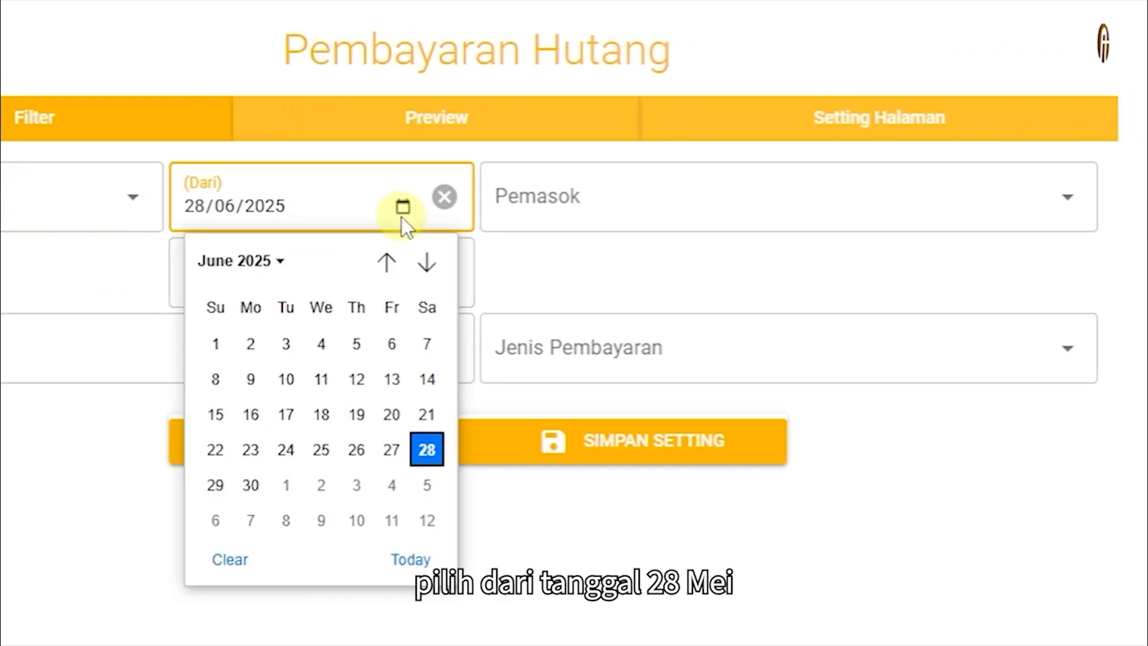
click(219, 264)
click(223, 380)
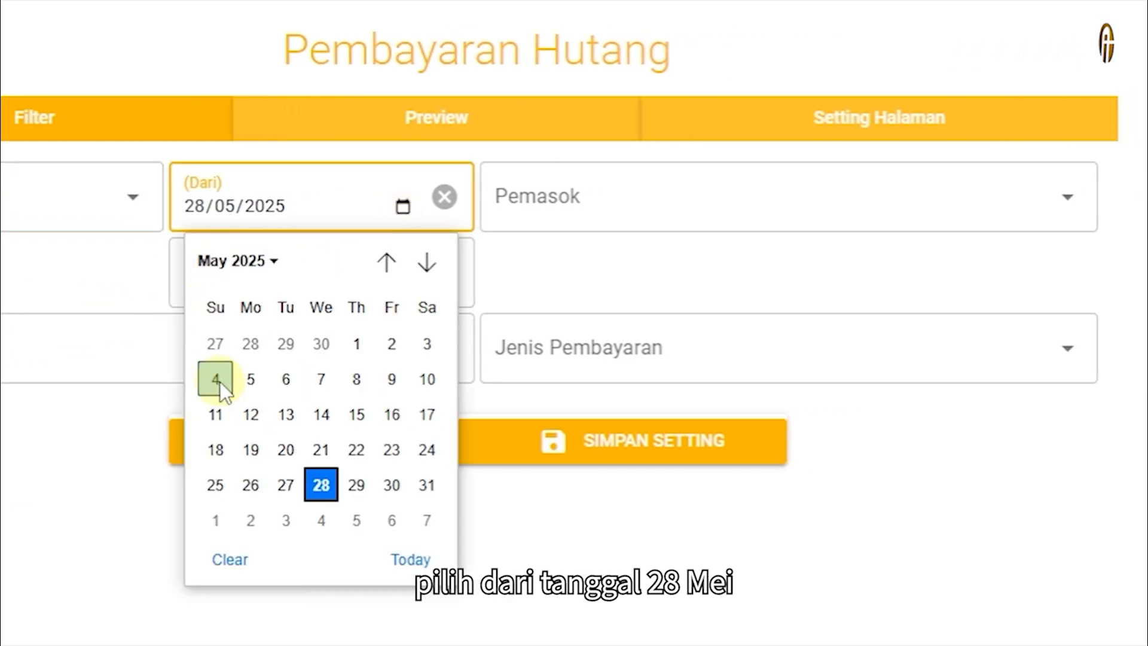
click(314, 486)
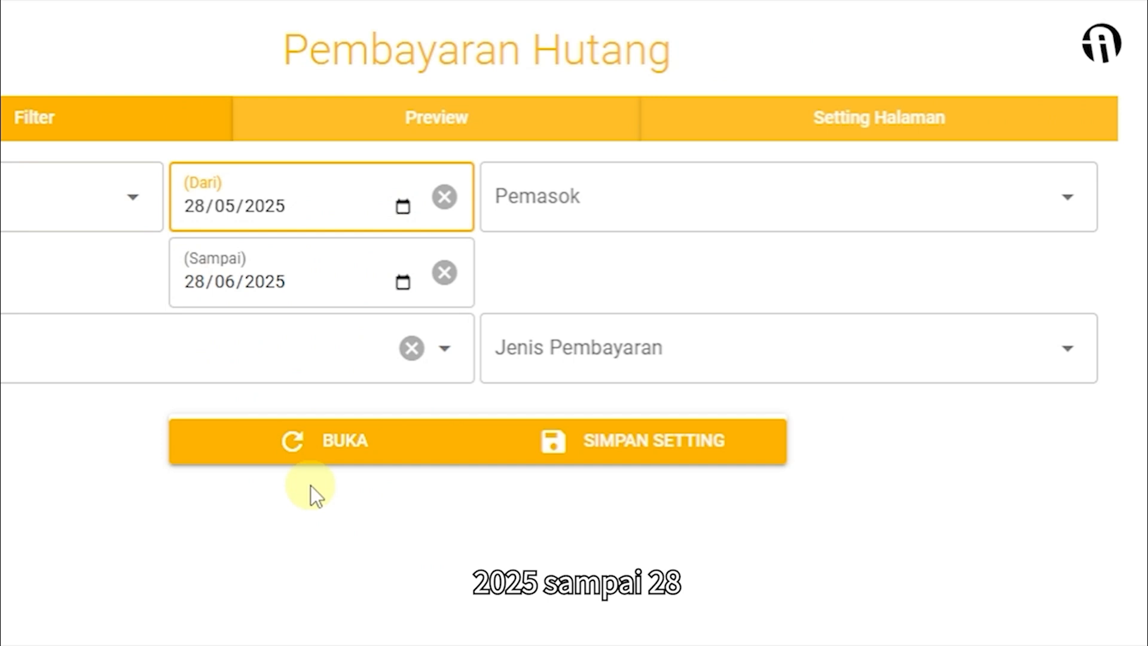
click(266, 282)
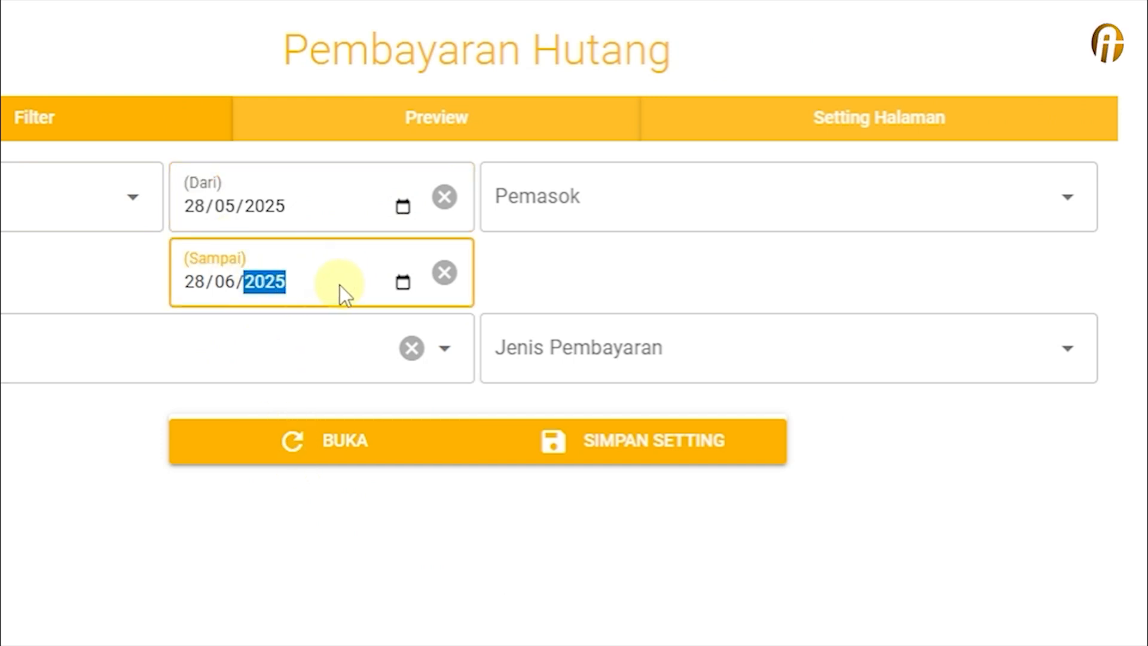
Include all five suppliers in the report's Pemasok filter, from S001 - PEMASOK A through S005 - PEMASOK E.
click(824, 228)
click(771, 279)
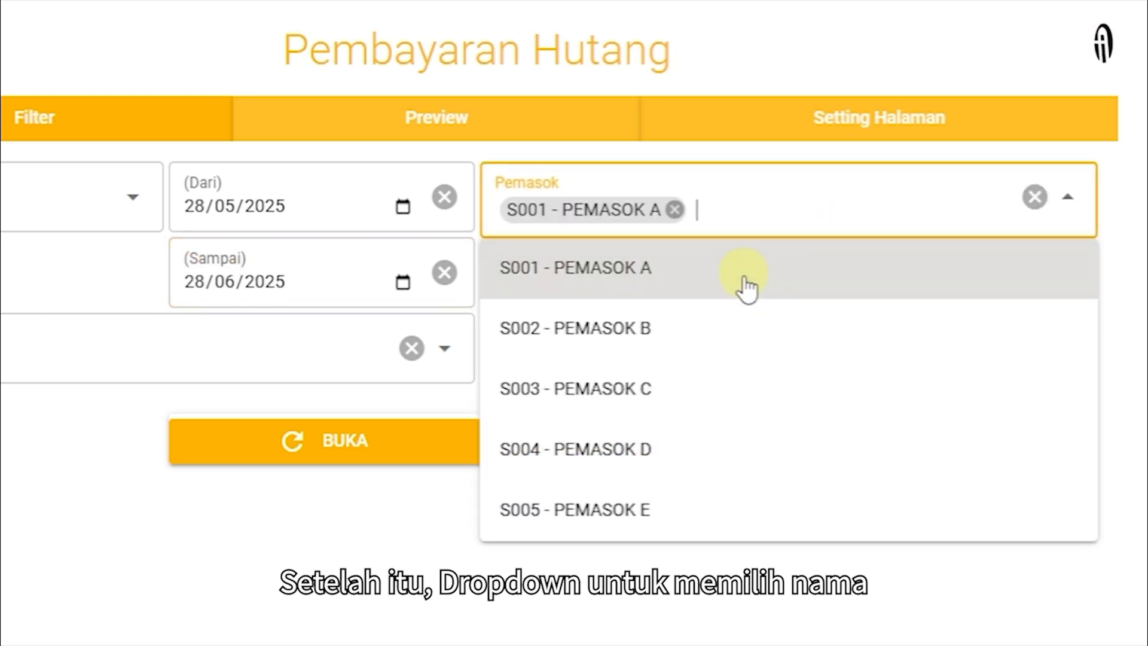
click(718, 329)
click(675, 394)
click(662, 422)
click(662, 396)
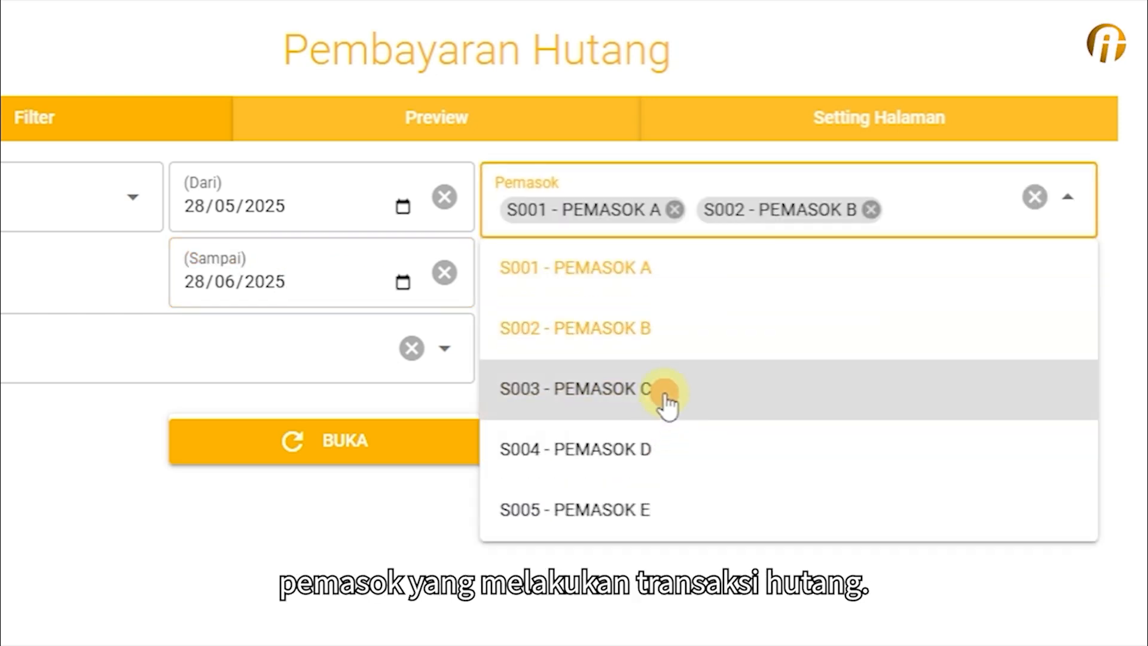
click(673, 496)
click(670, 542)
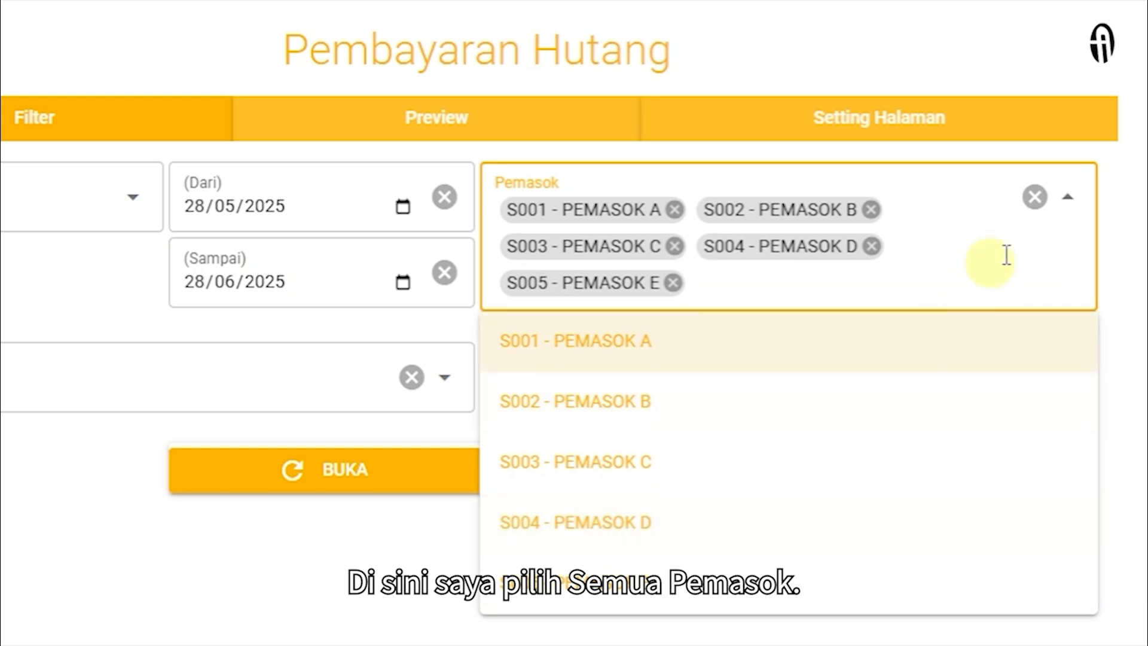
click(1070, 199)
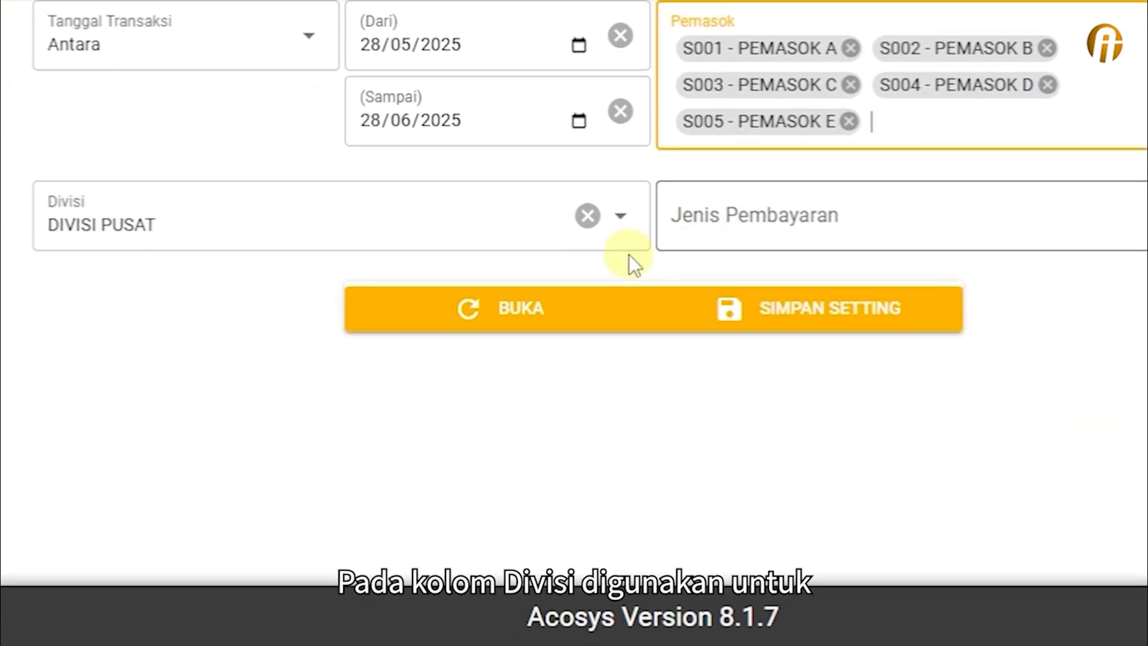
Set the report's Divisi filter to DIVISI PUSAT and Jenis Pembayaran to 1 - Tunai.
click(444, 377)
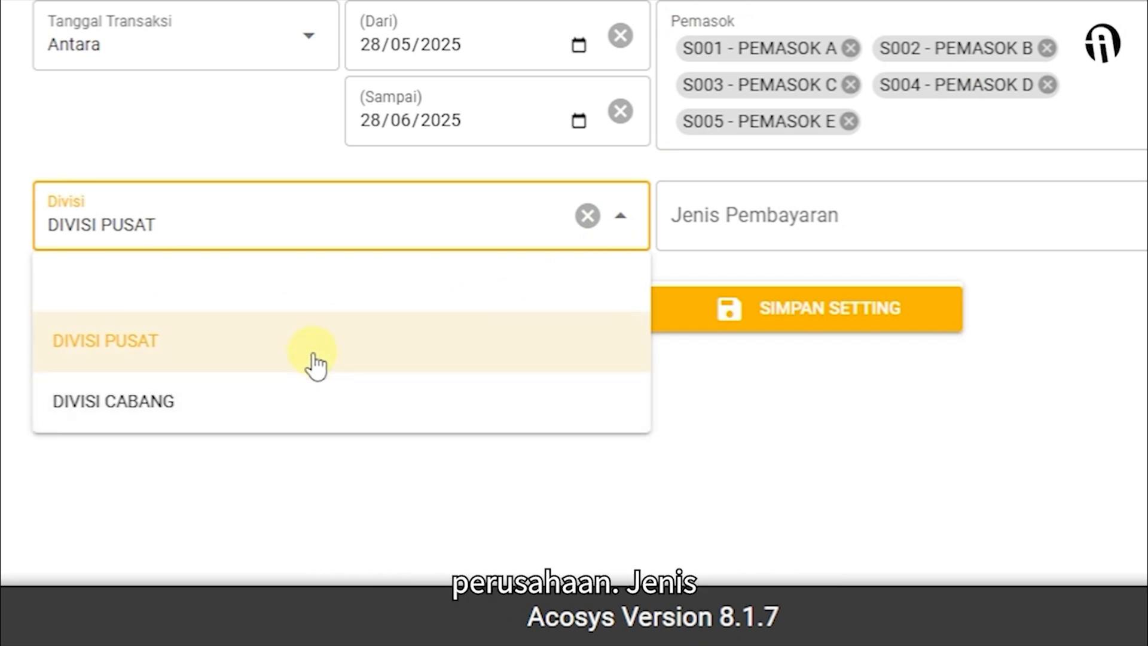
click(296, 347)
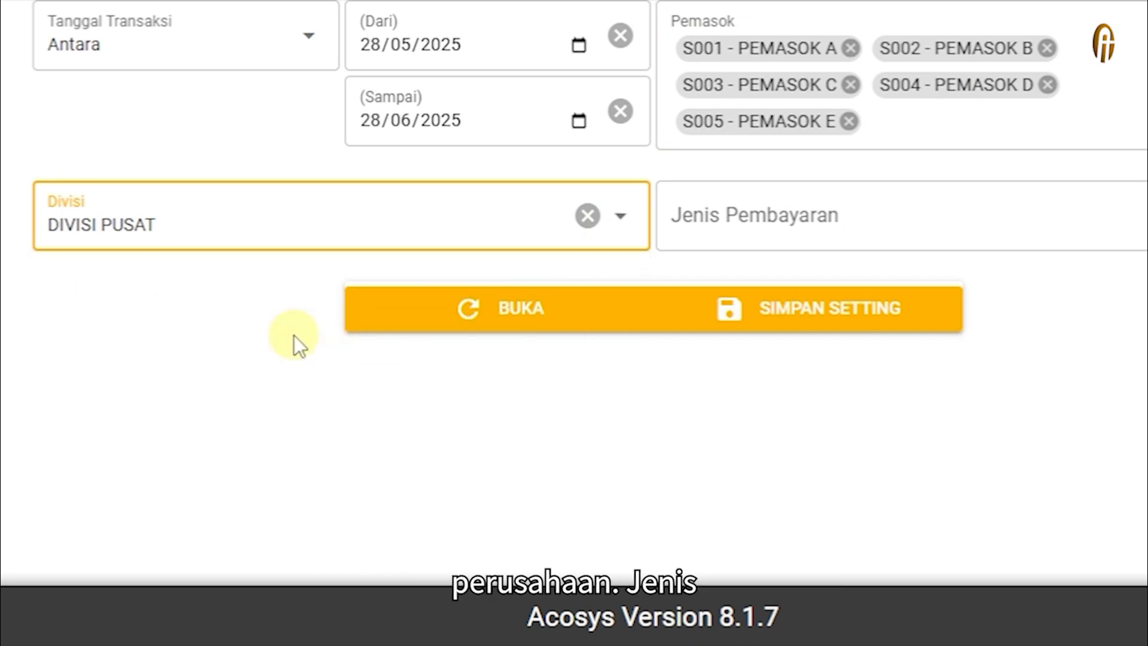
click(1134, 236)
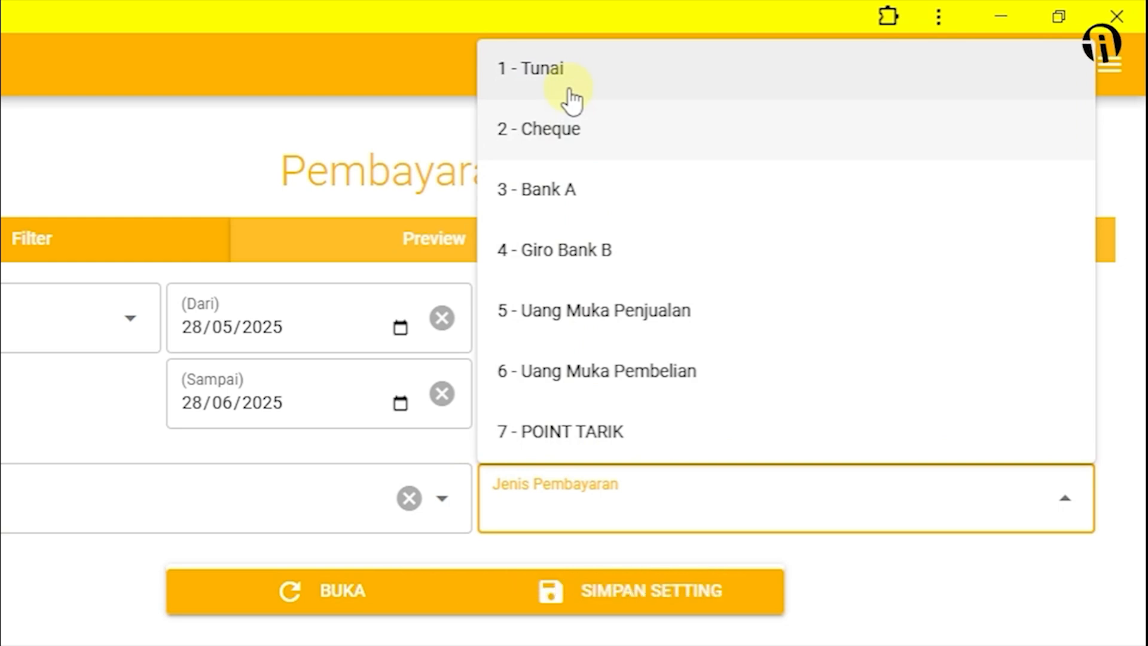
click(573, 96)
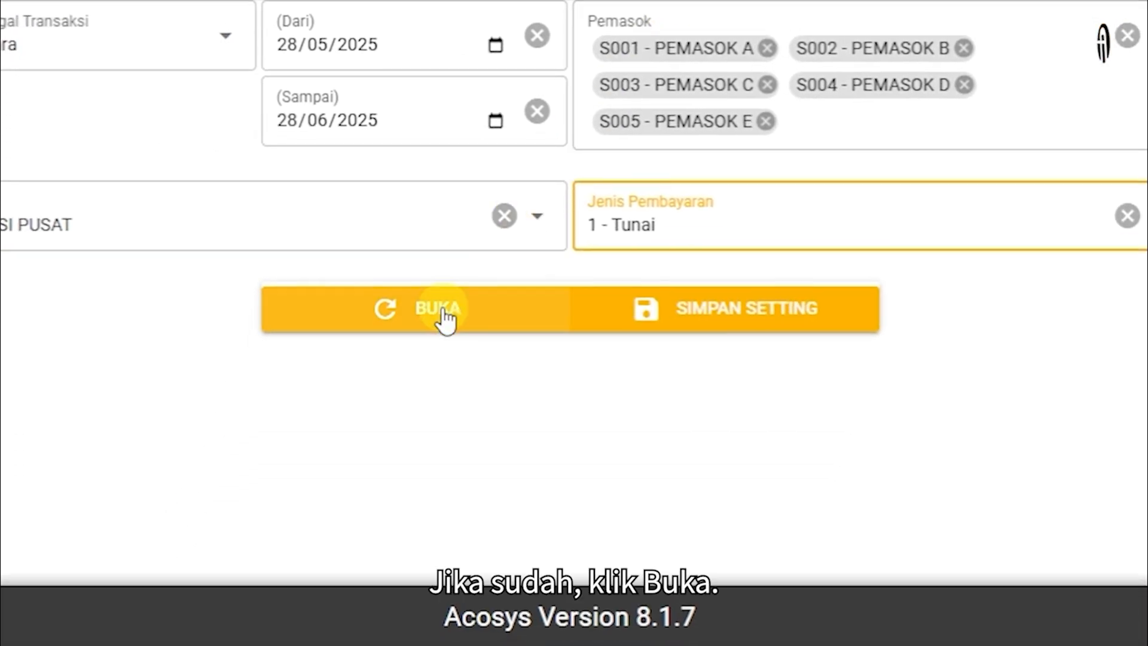
Generate the filtered Pembayaran Hutang report and examine its payment lines and grand total.
click(437, 320)
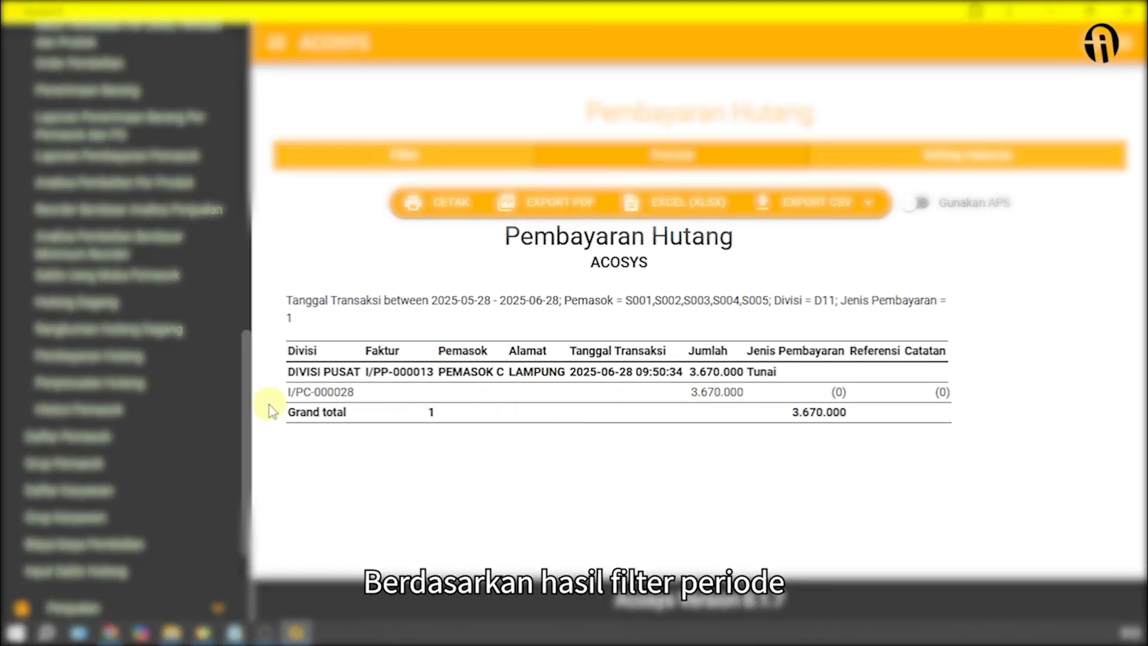
drag(284, 393, 964, 379)
click(948, 376)
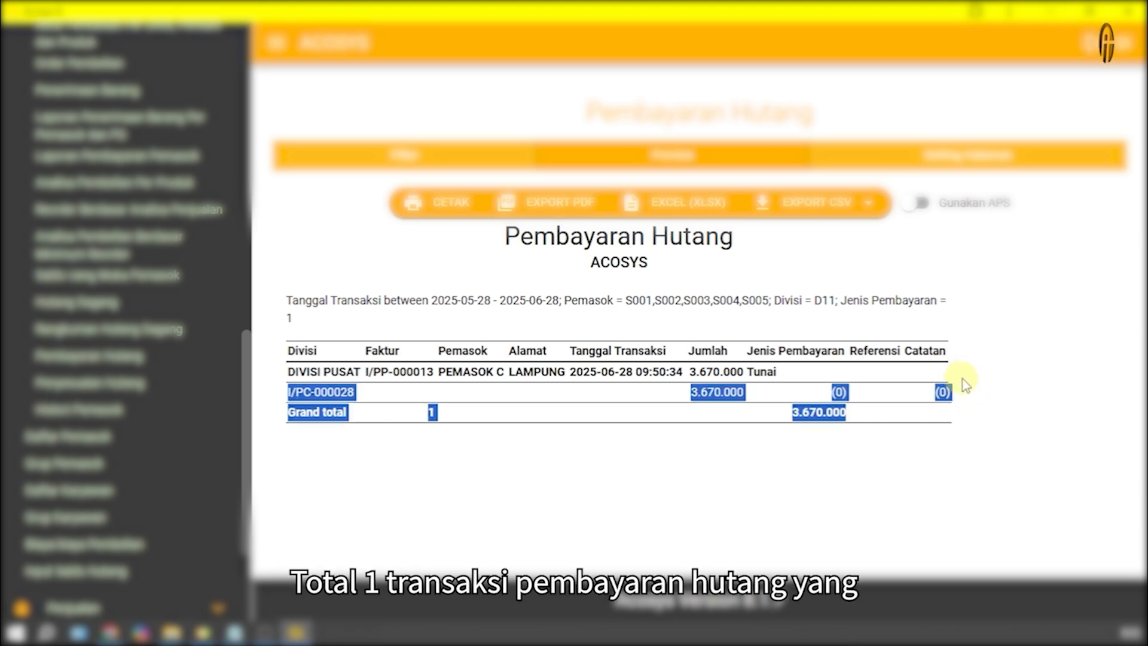
click(964, 439)
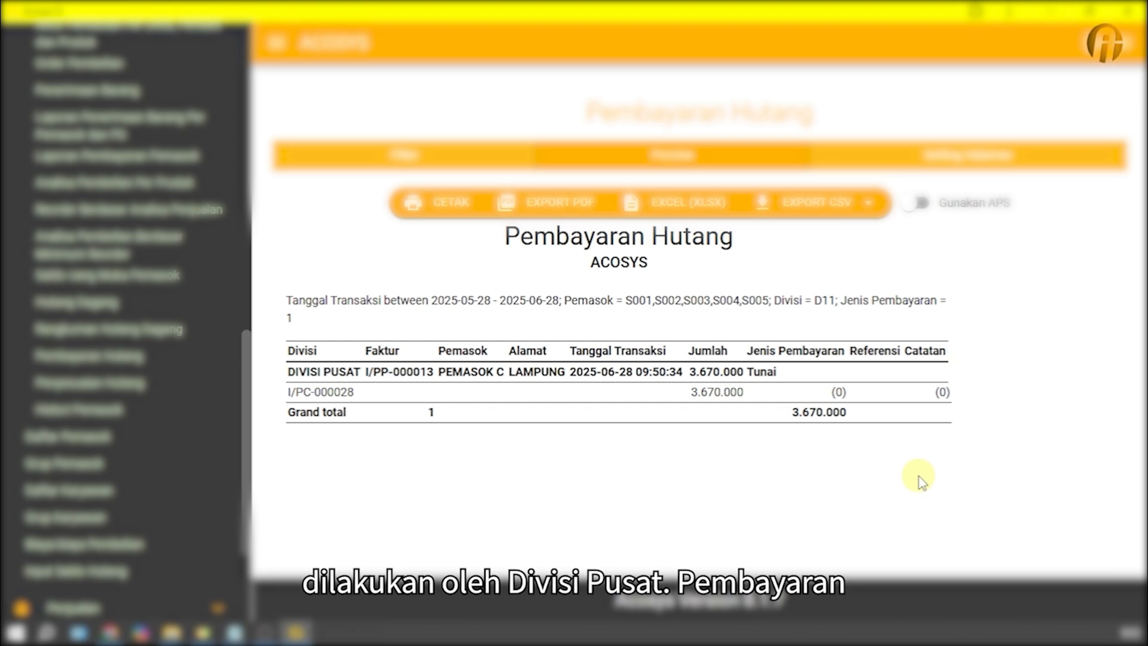